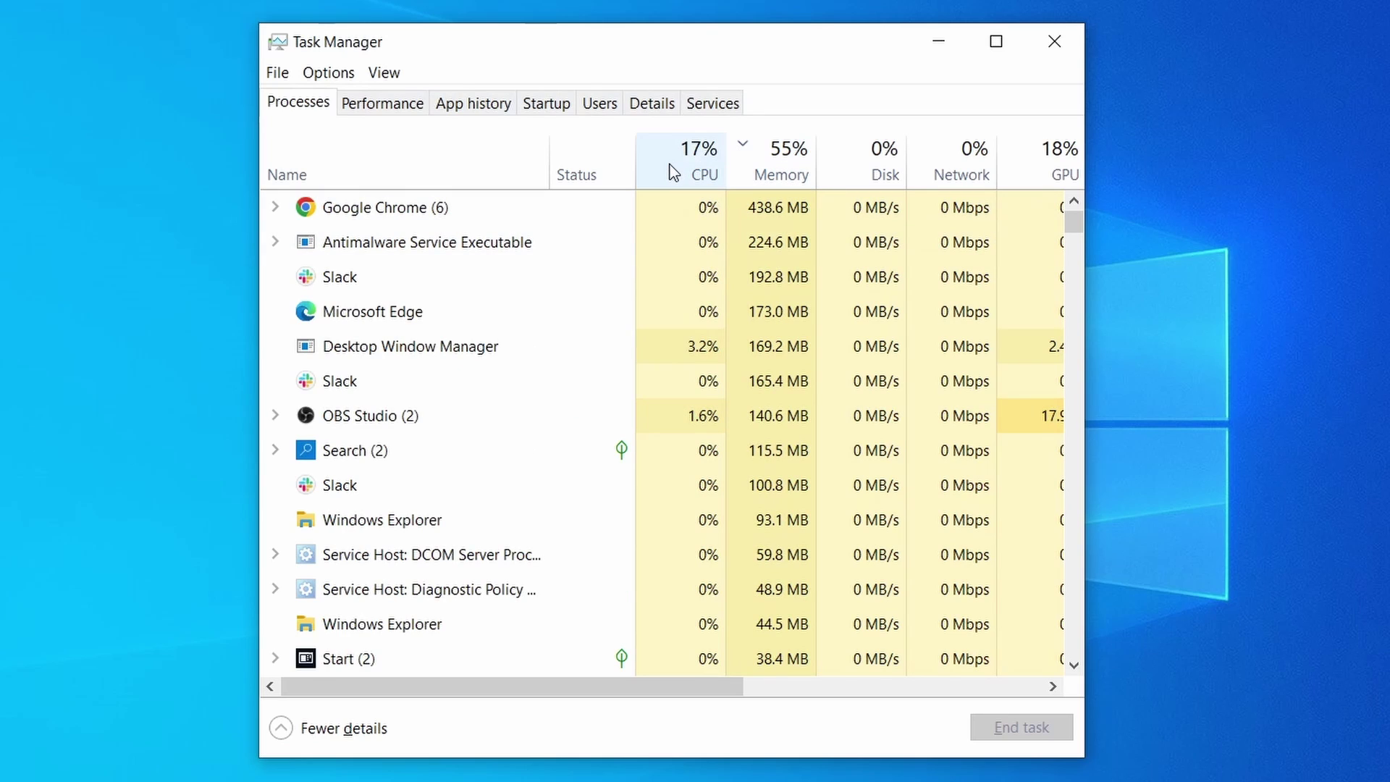
Step: Sort Task Manager processes by CPU and memory, then view the browser's clear-browsing-data options
click(672, 169)
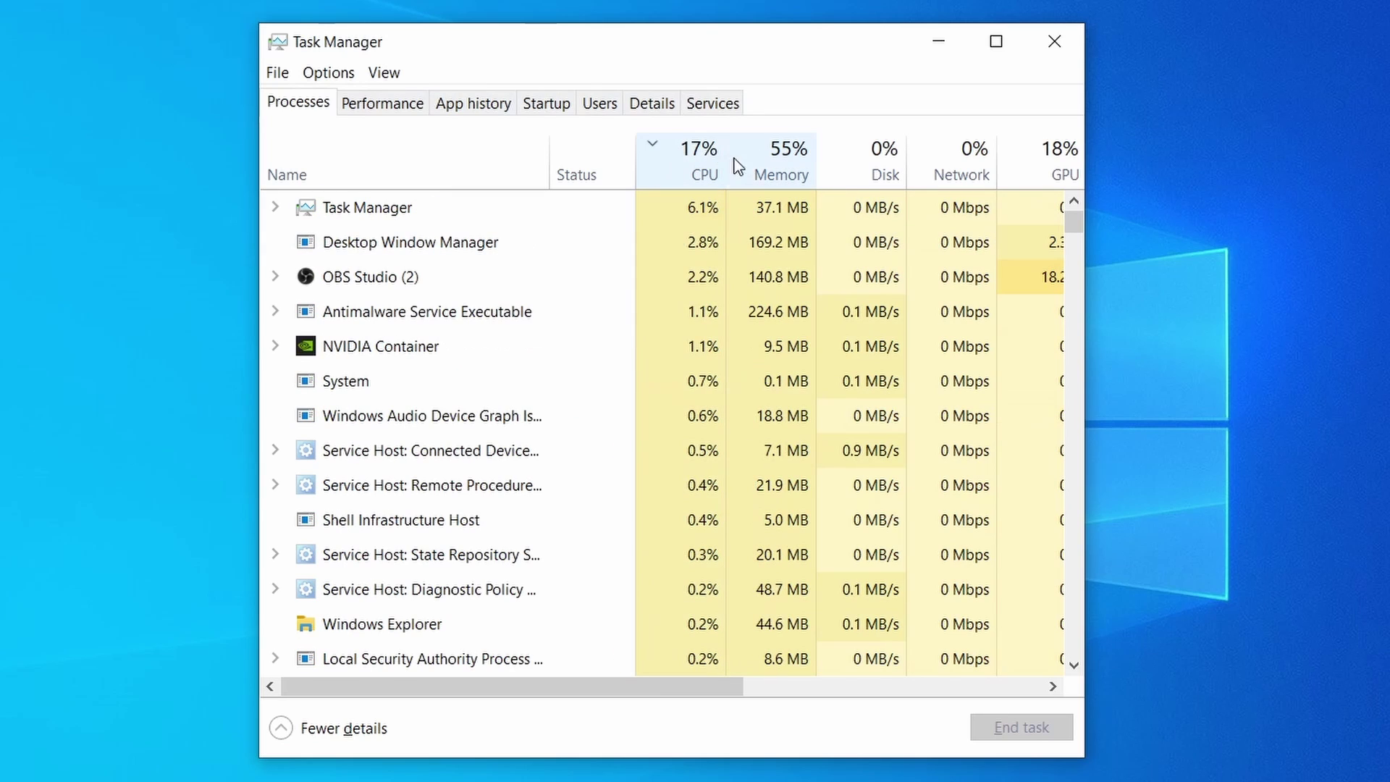
click(791, 157)
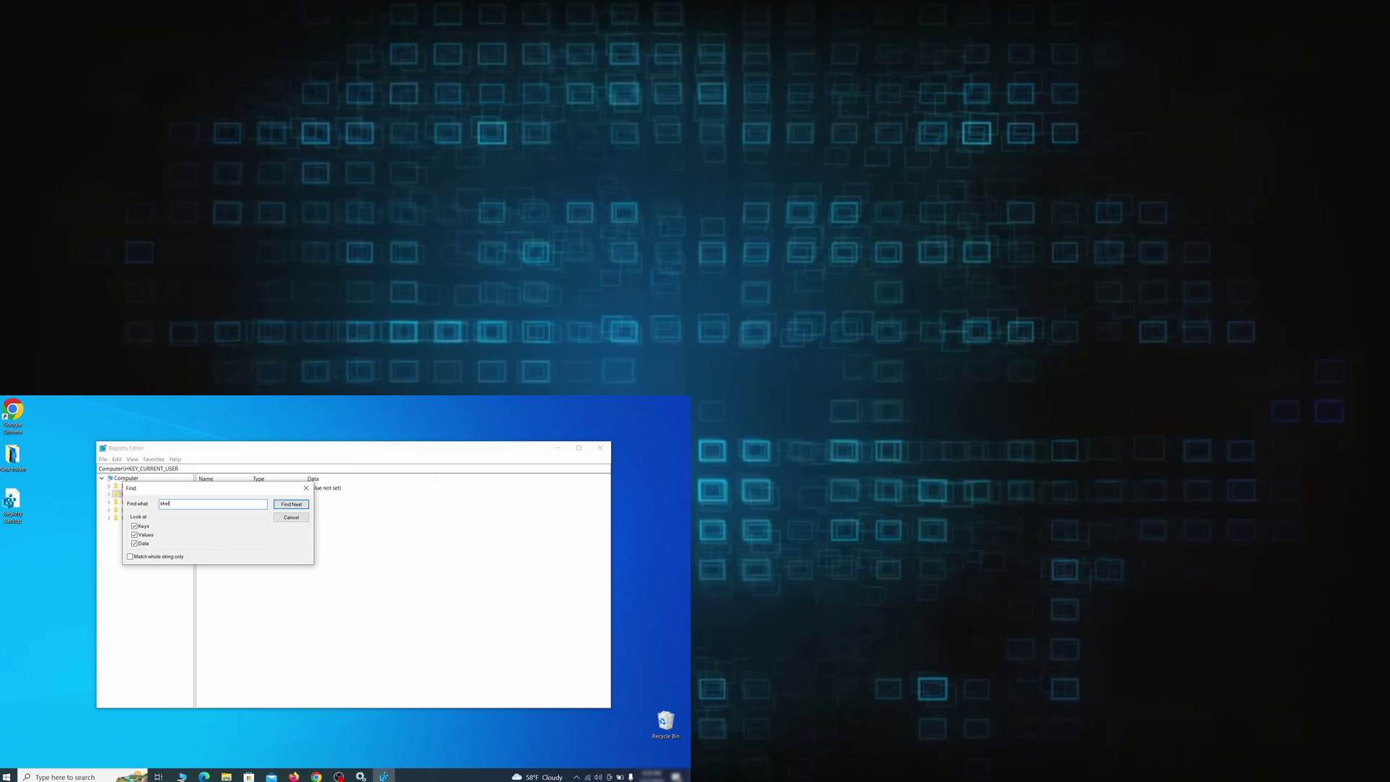
text(tchy)
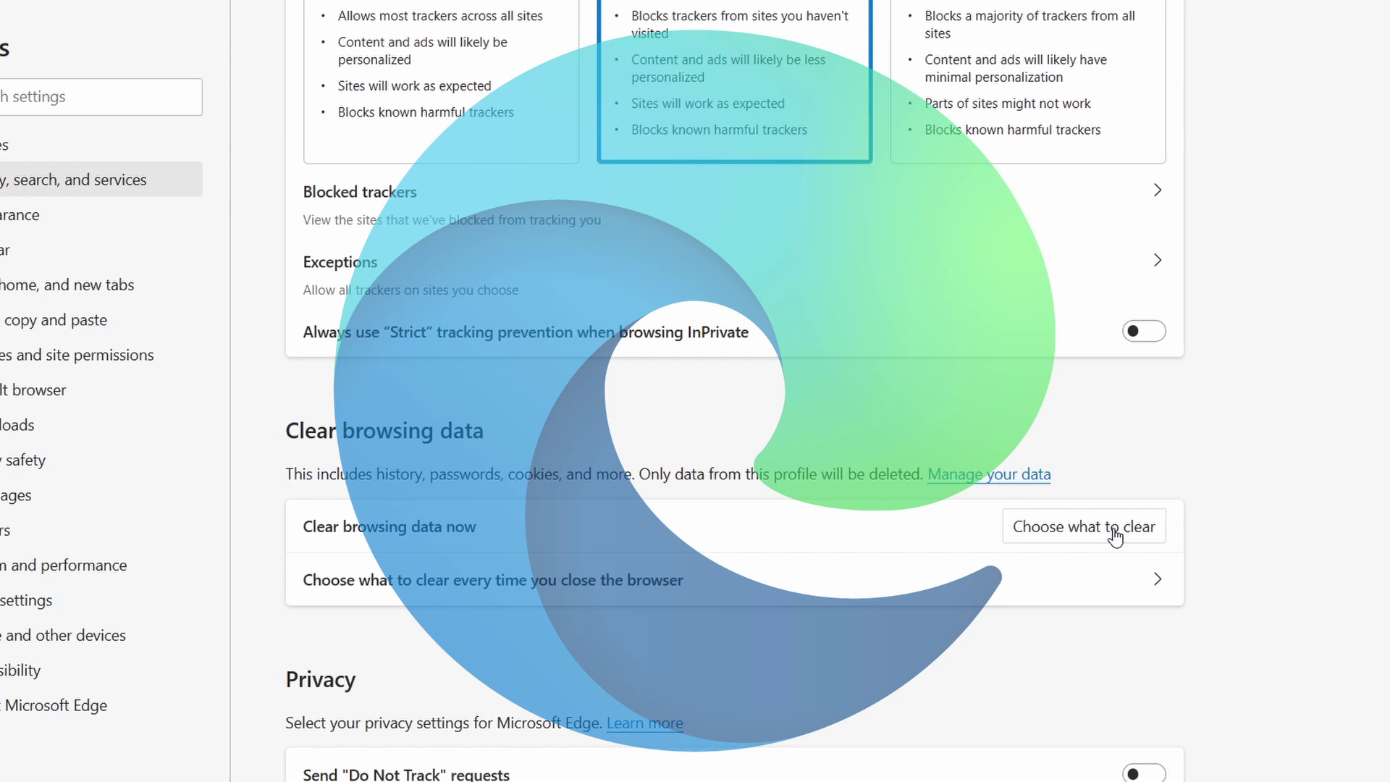
click(1107, 527)
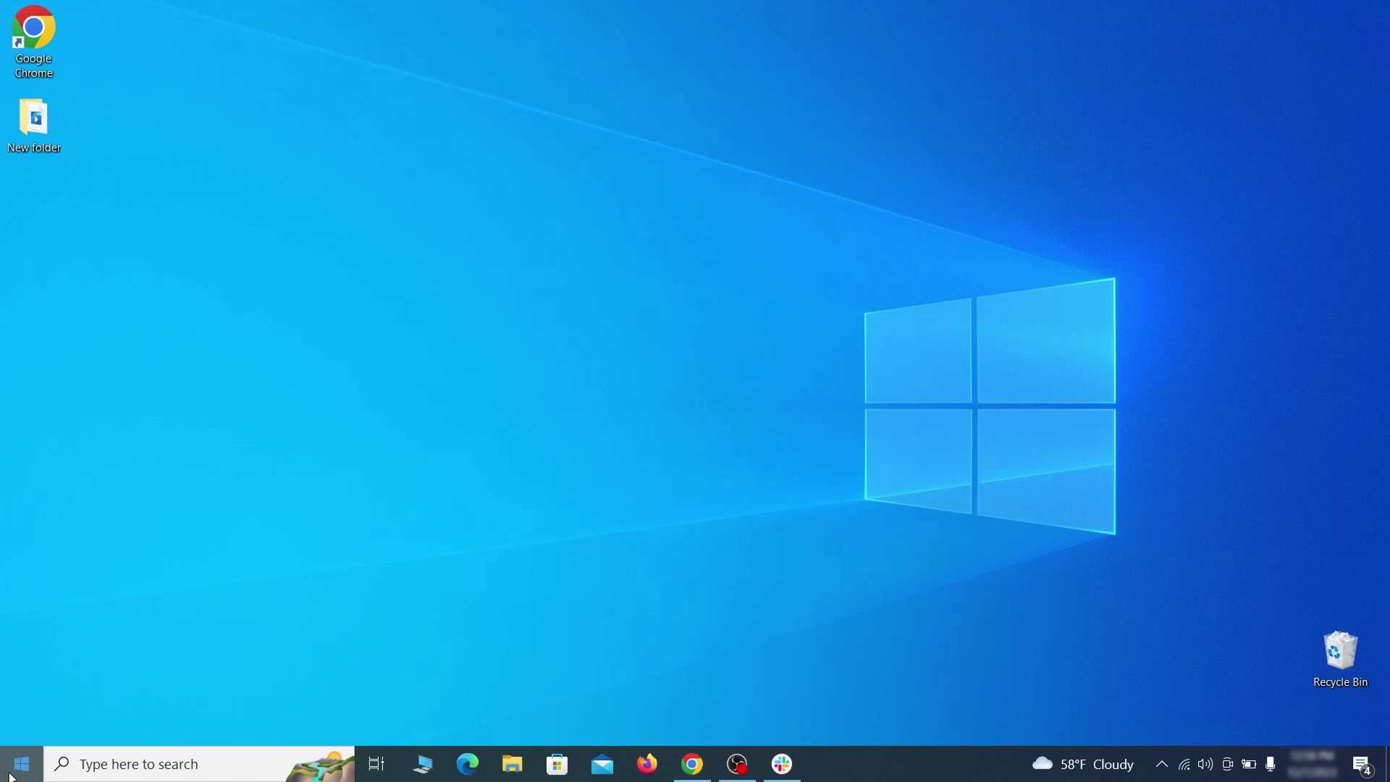
Step: Restart the PC through Advanced startup on the Update & Security Recovery page
click(14, 768)
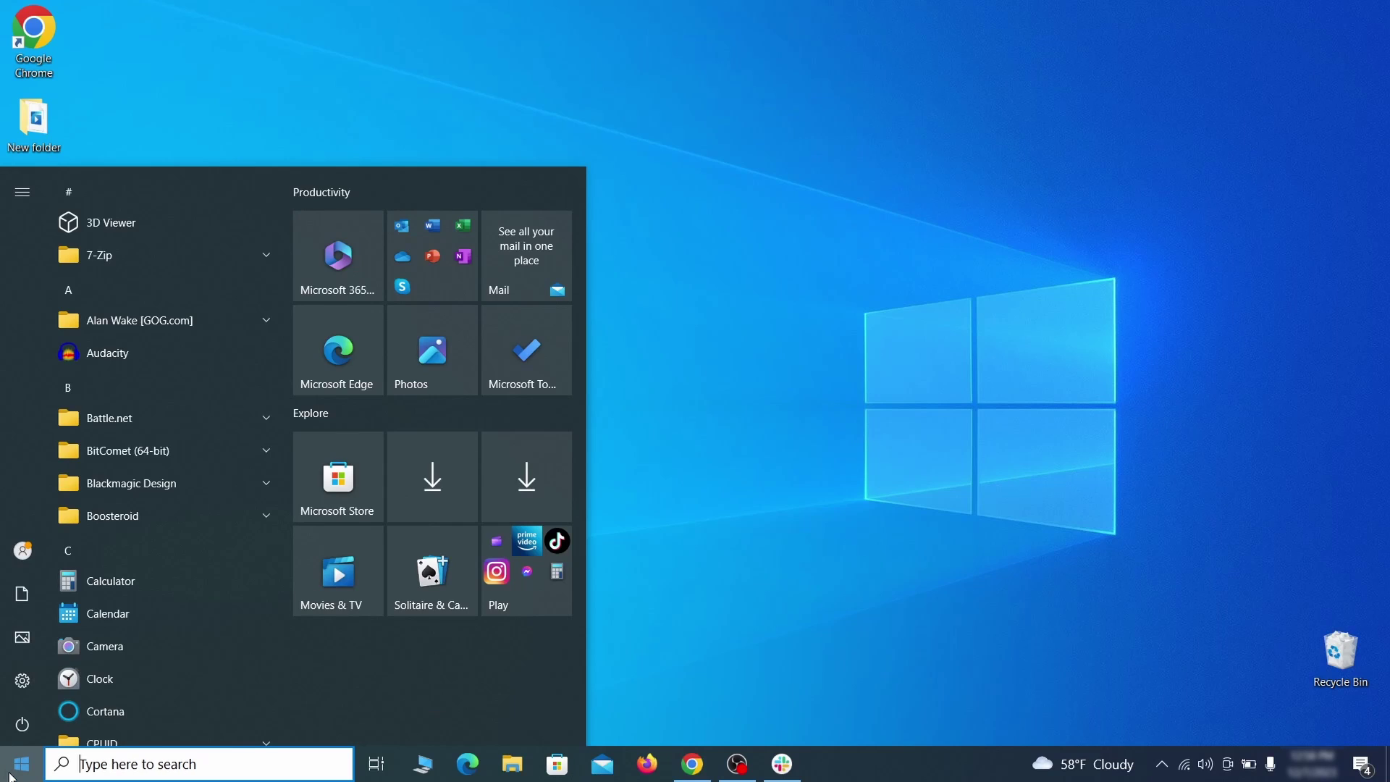
click(24, 679)
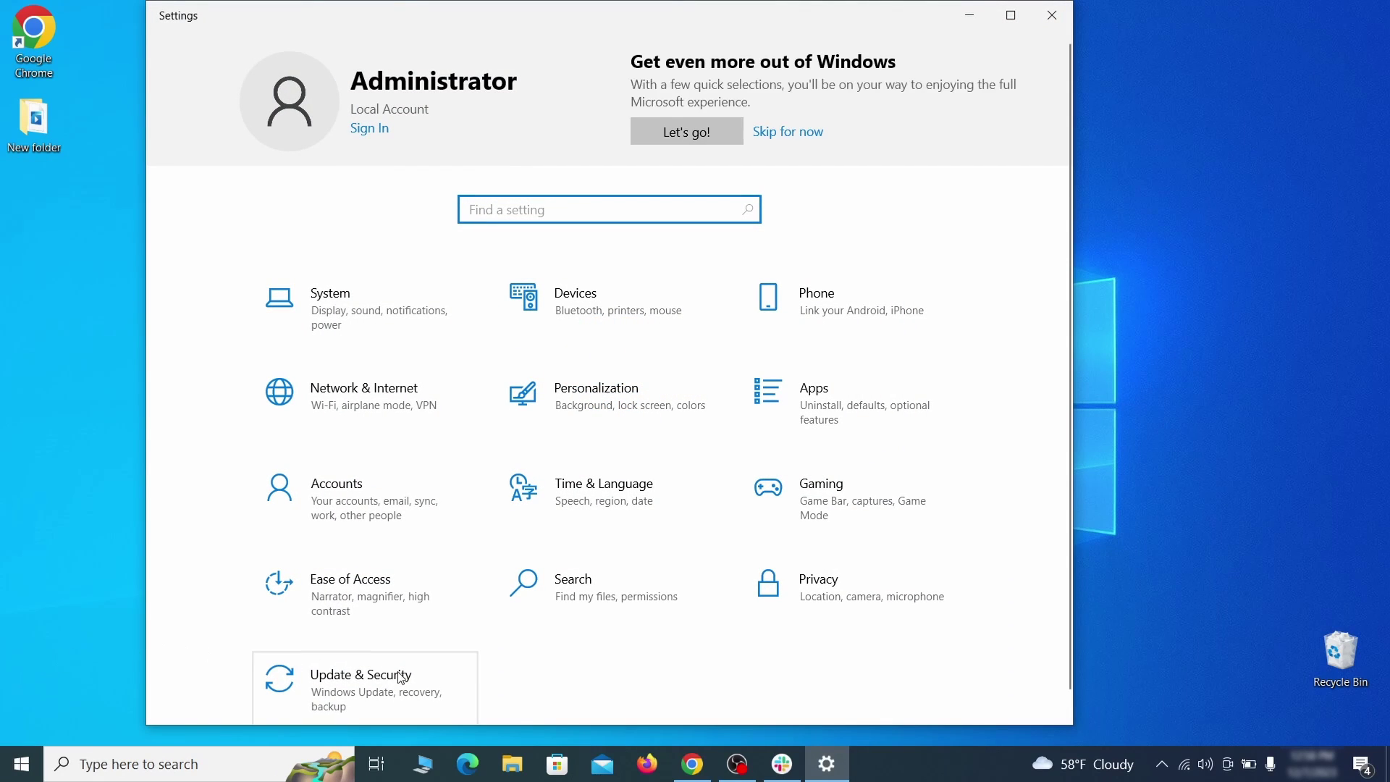
click(425, 688)
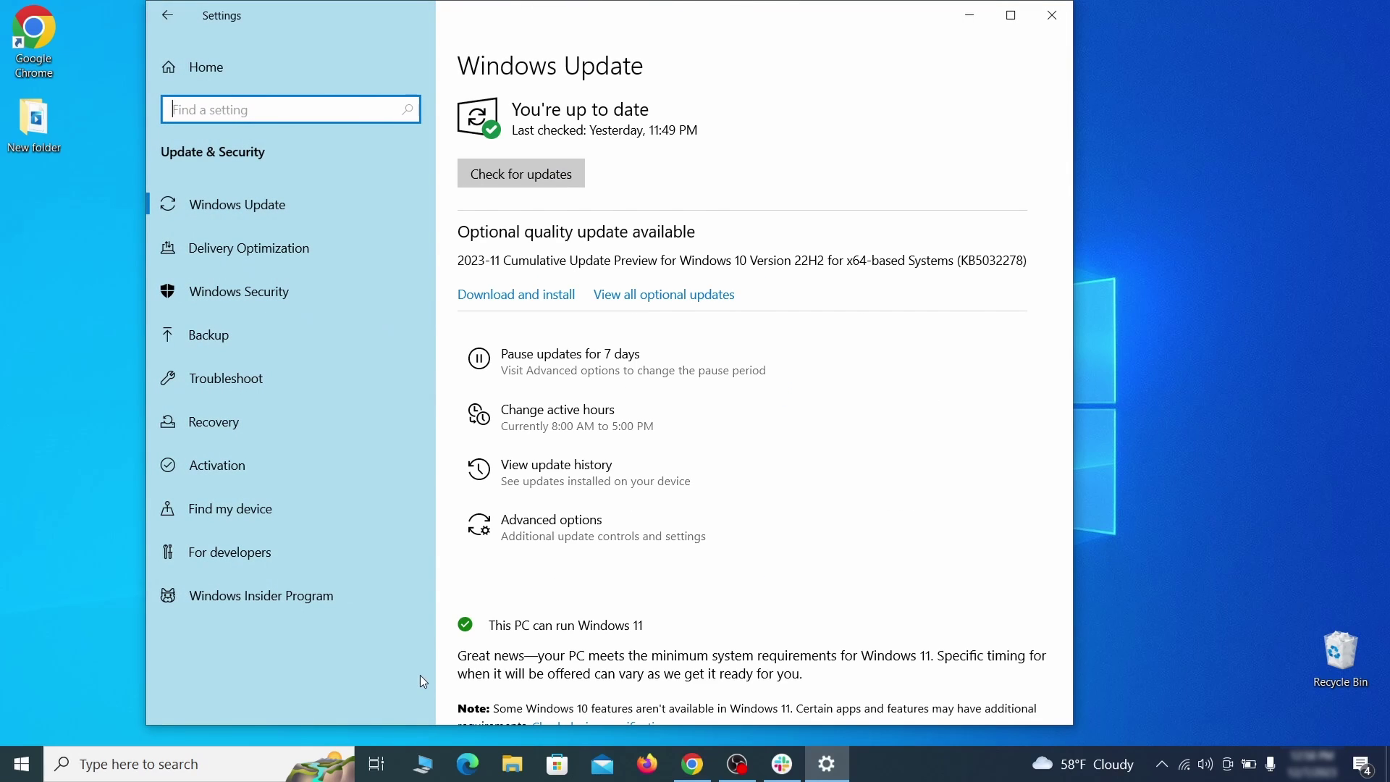
click(336, 423)
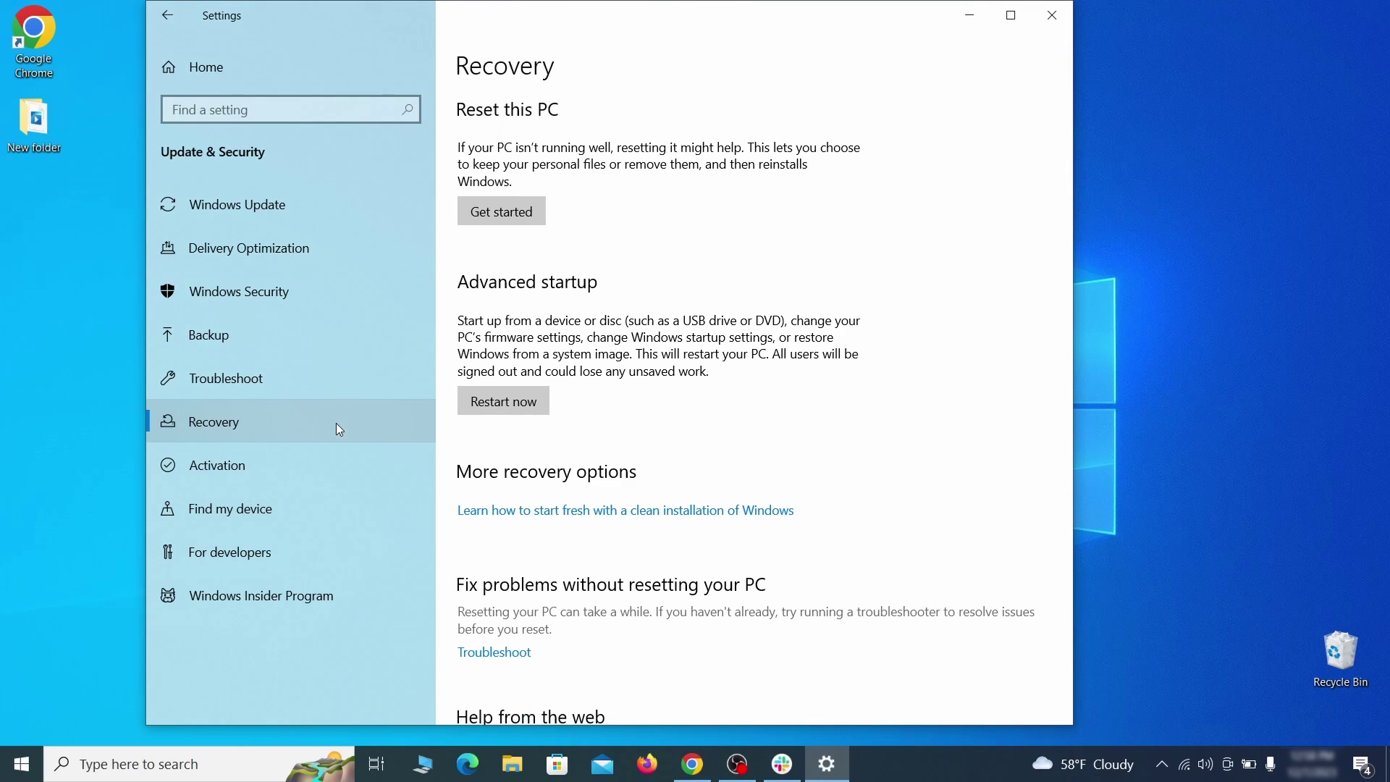
click(544, 414)
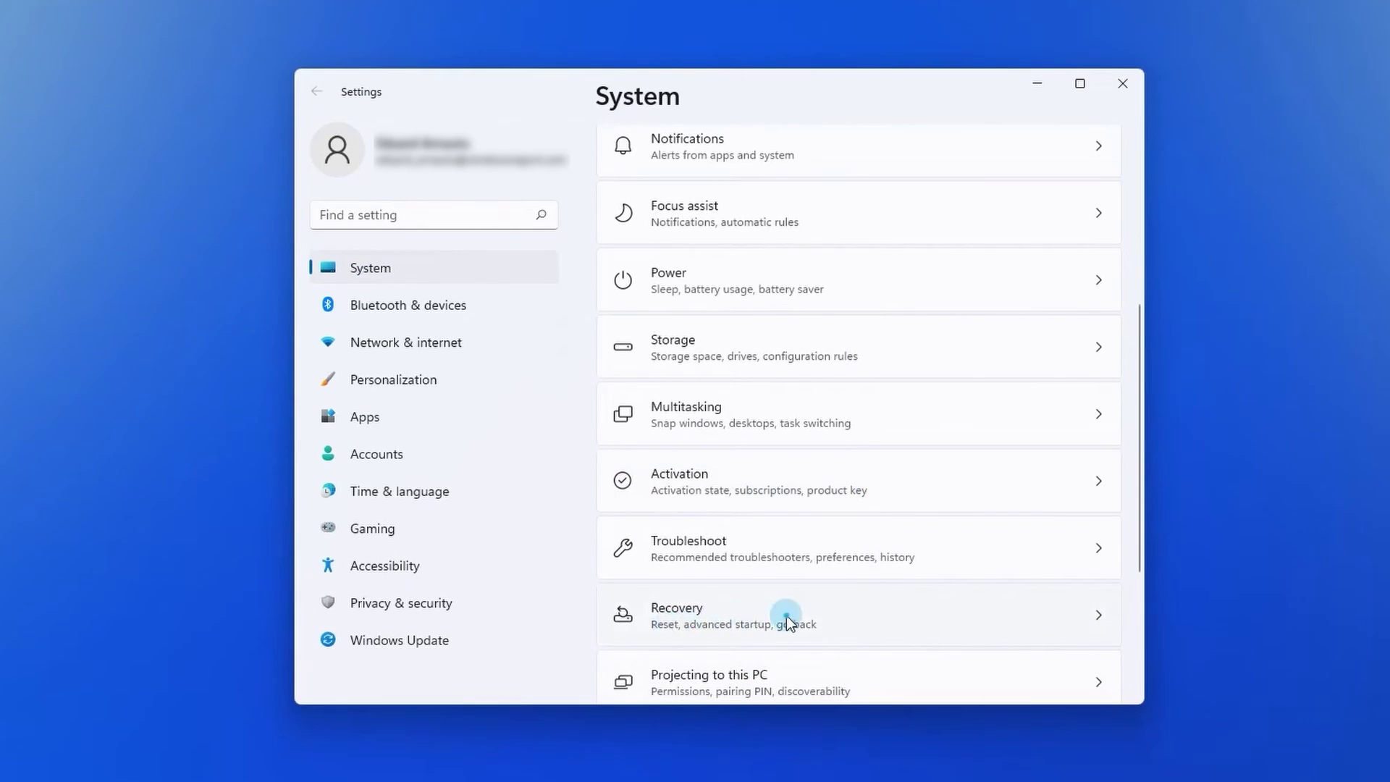
click(786, 615)
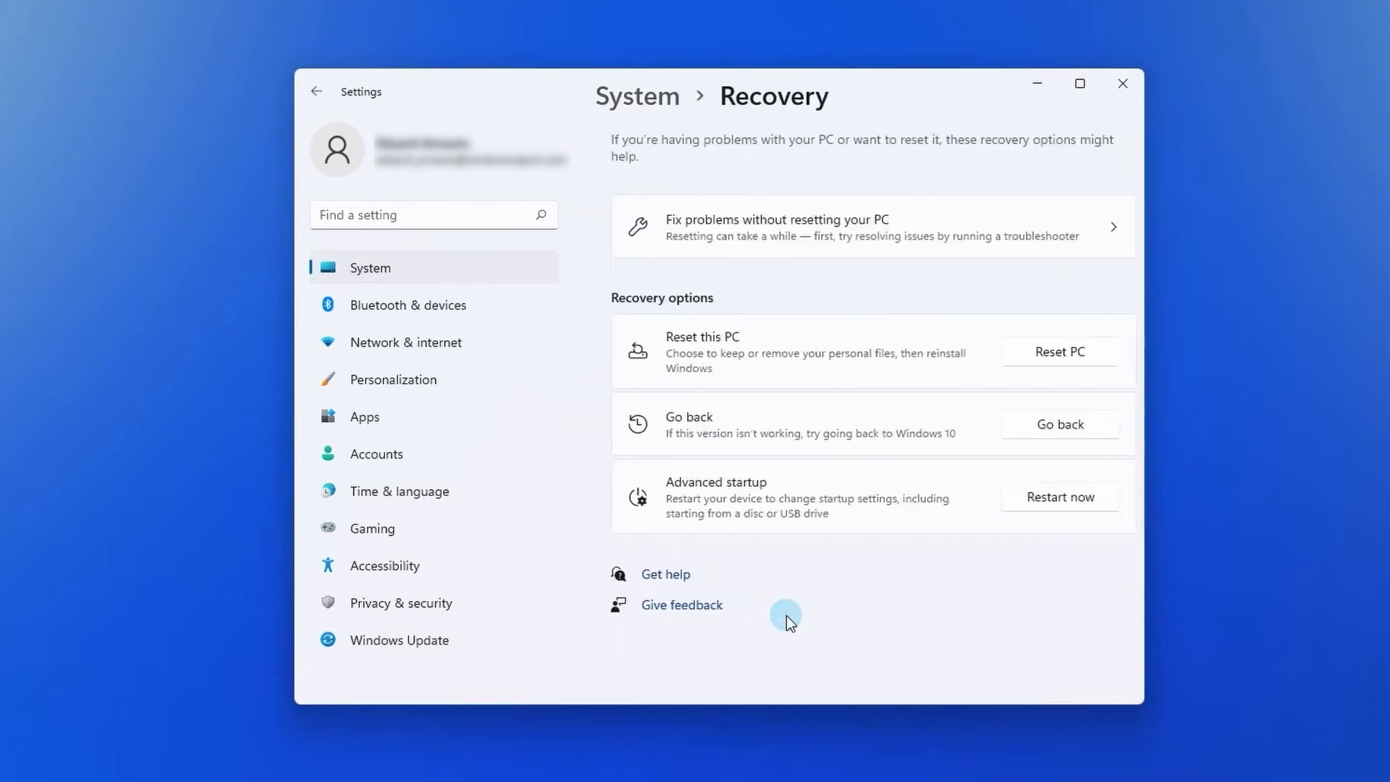
click(1028, 500)
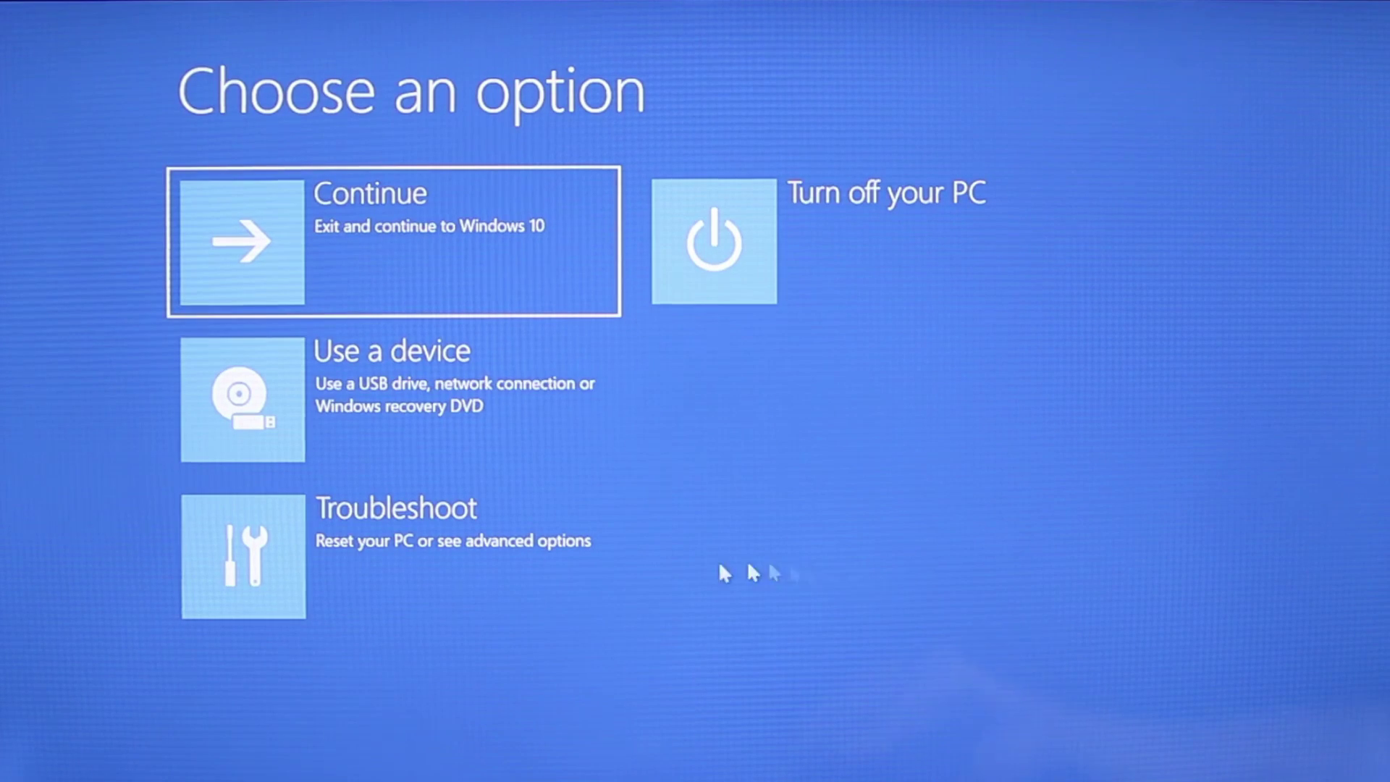
Step: Go to Troubleshoot > Advanced options > Start-up Settings and restart to pick a start-up mode
click(435, 583)
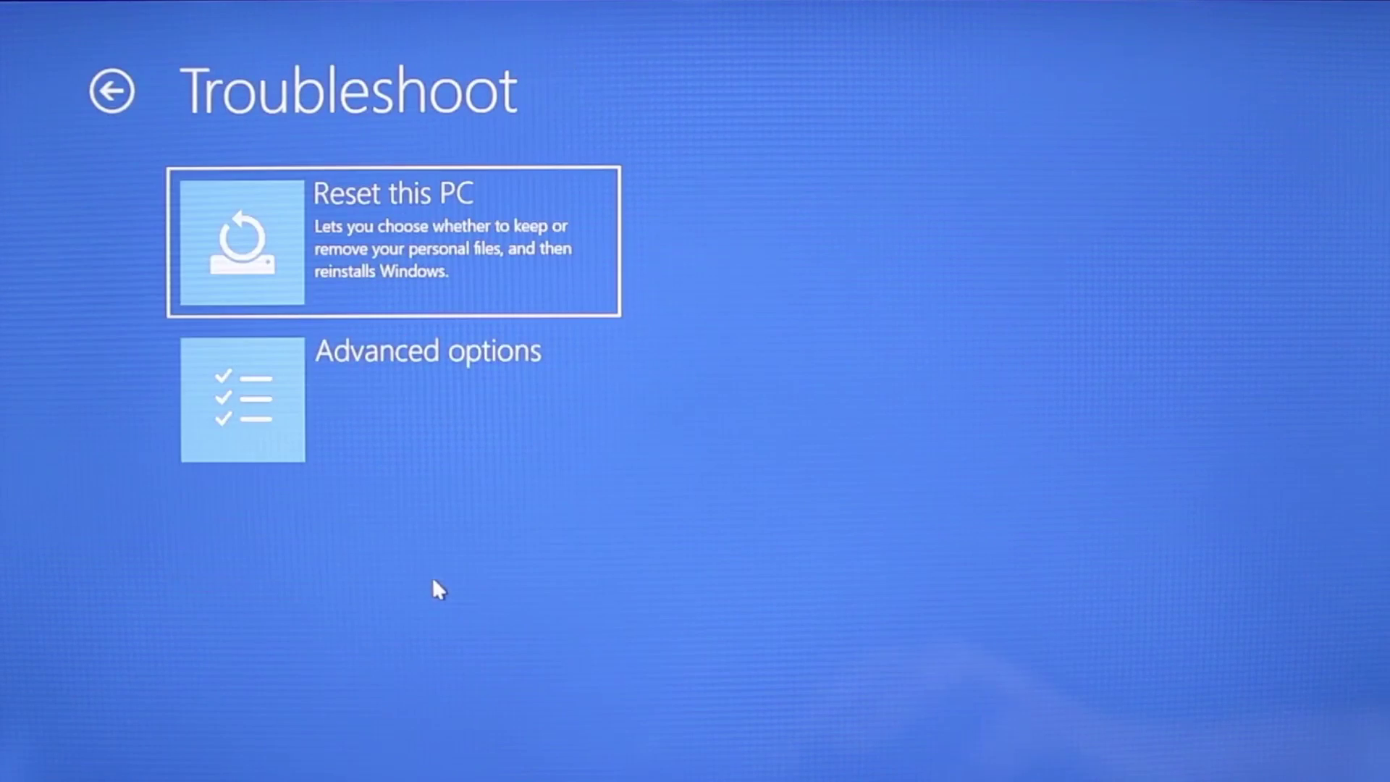
click(437, 406)
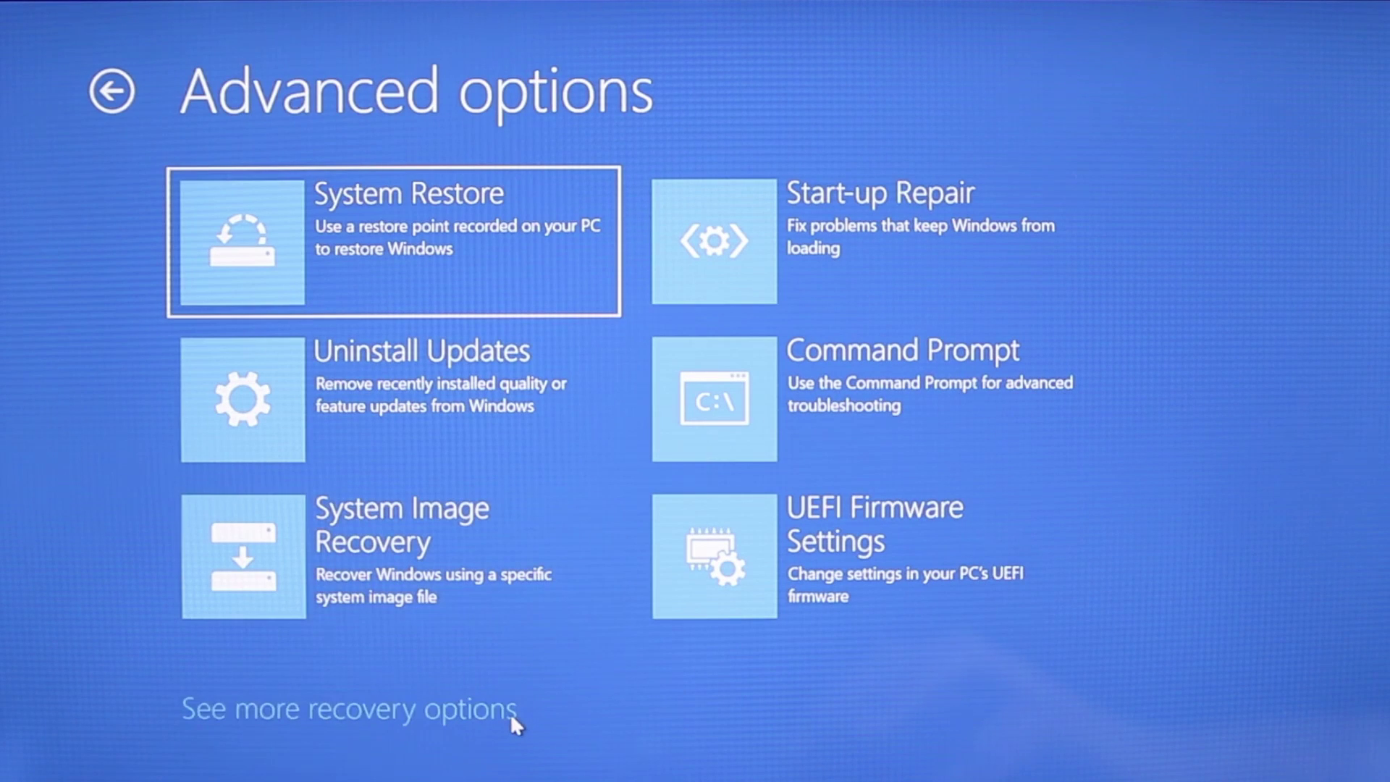
click(509, 714)
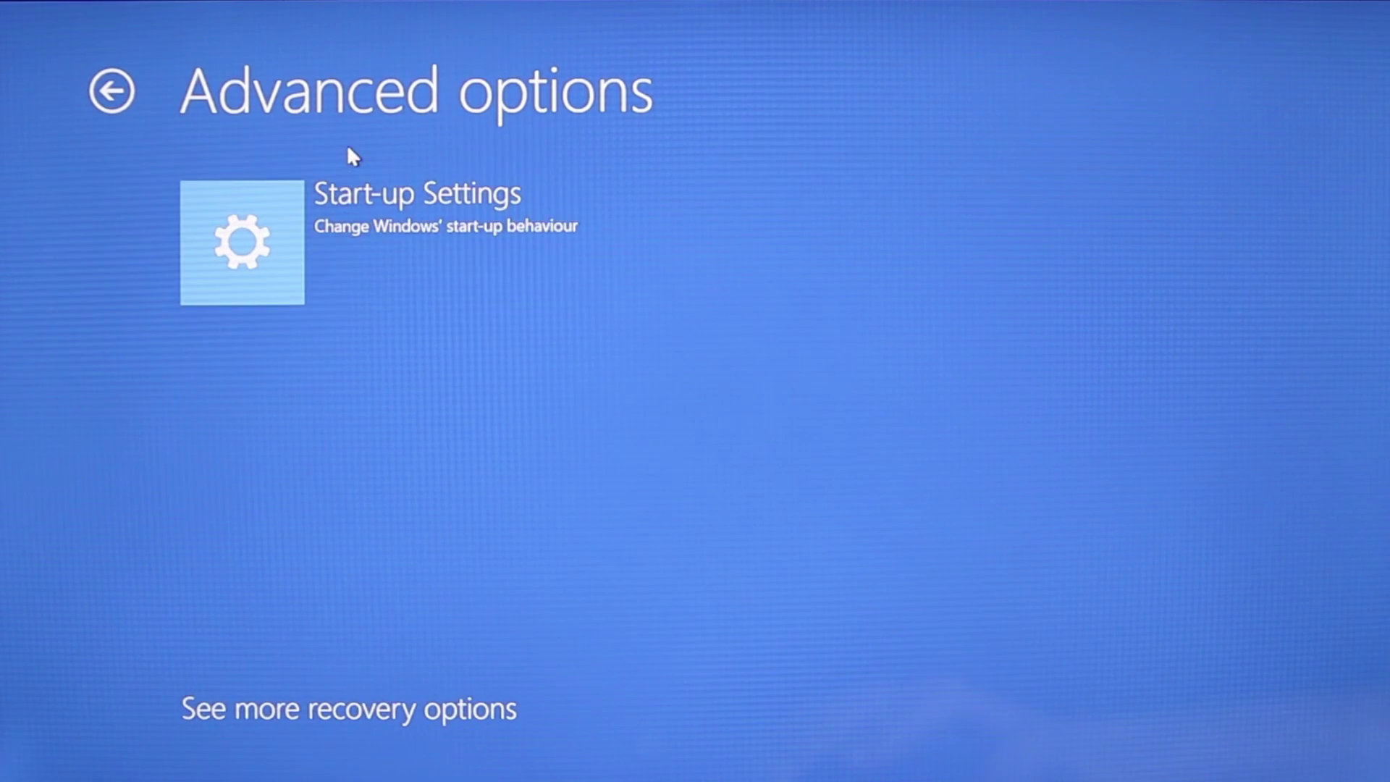
click(372, 223)
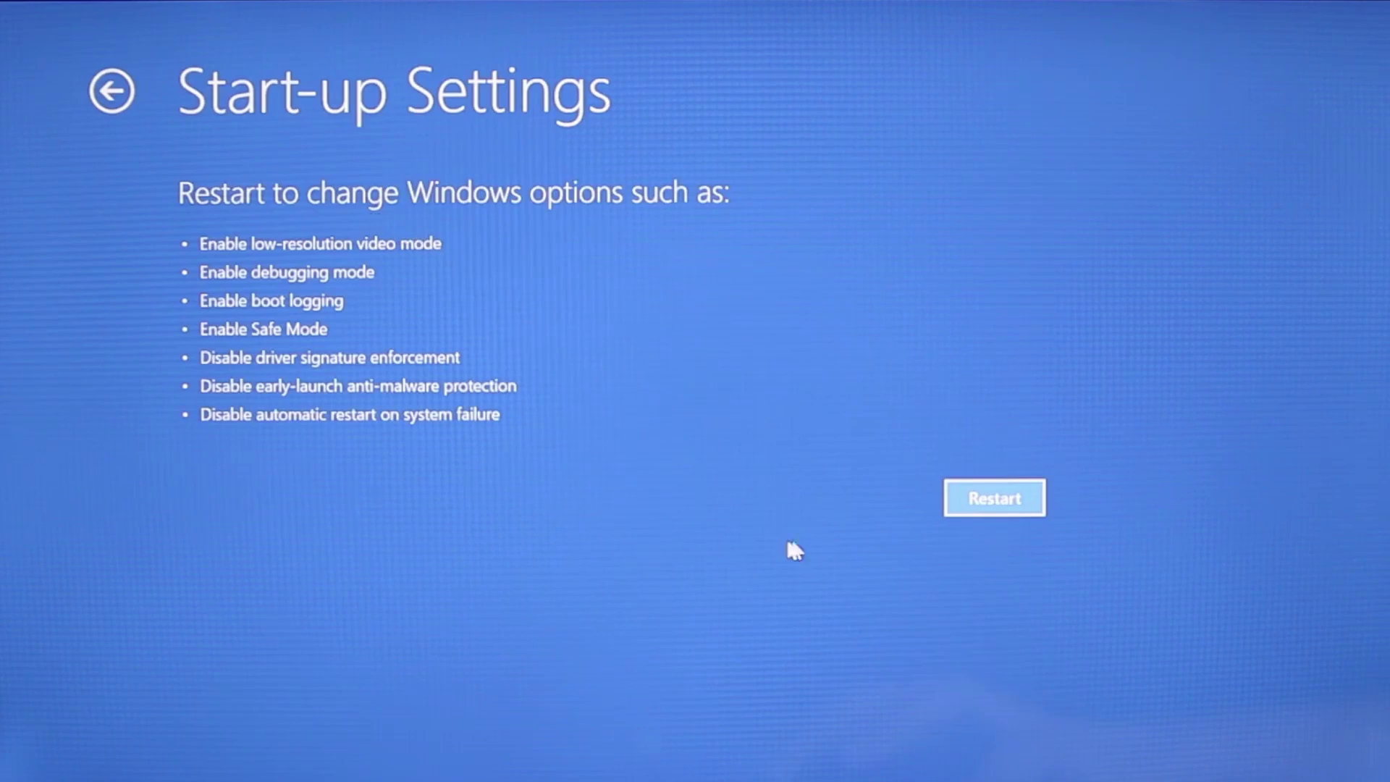
click(977, 499)
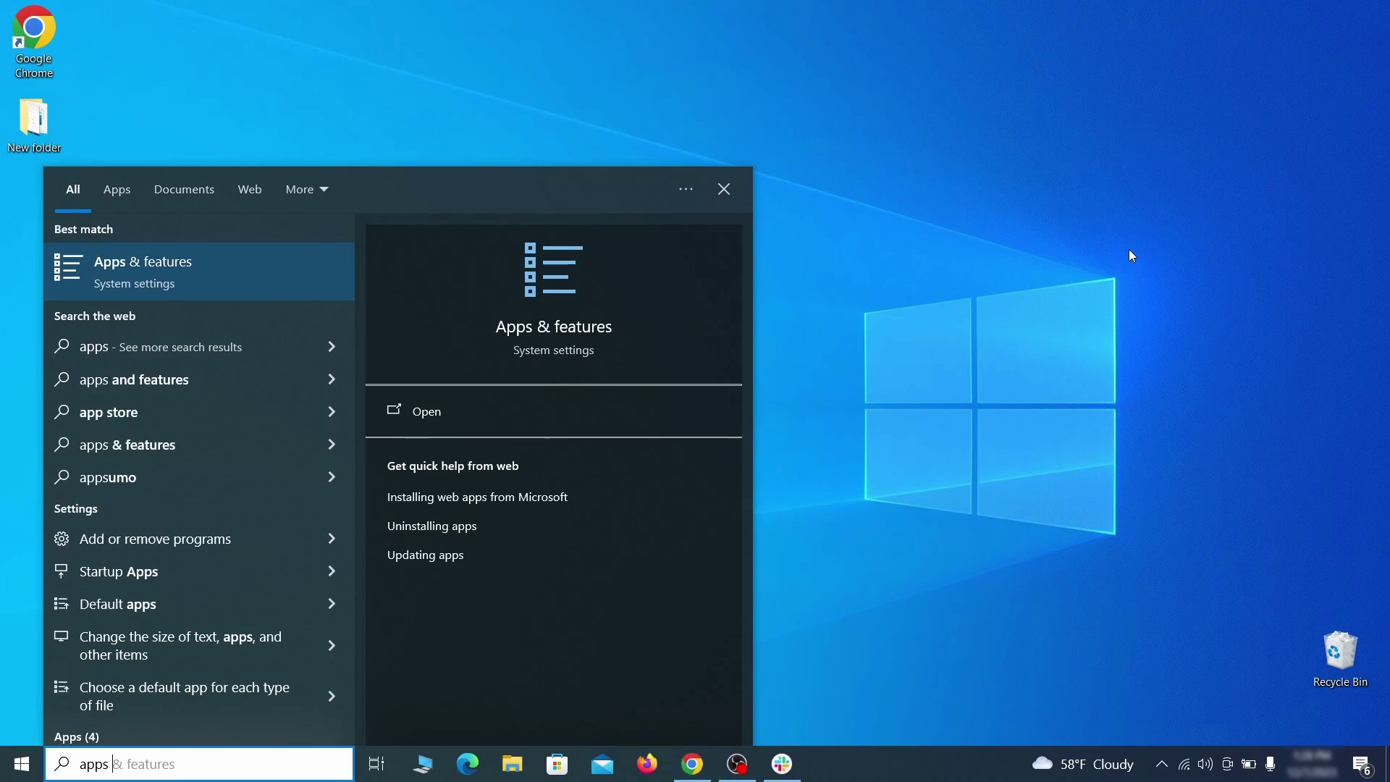
Step: Open Apps & features and sort the installed apps by install date
text(atures)
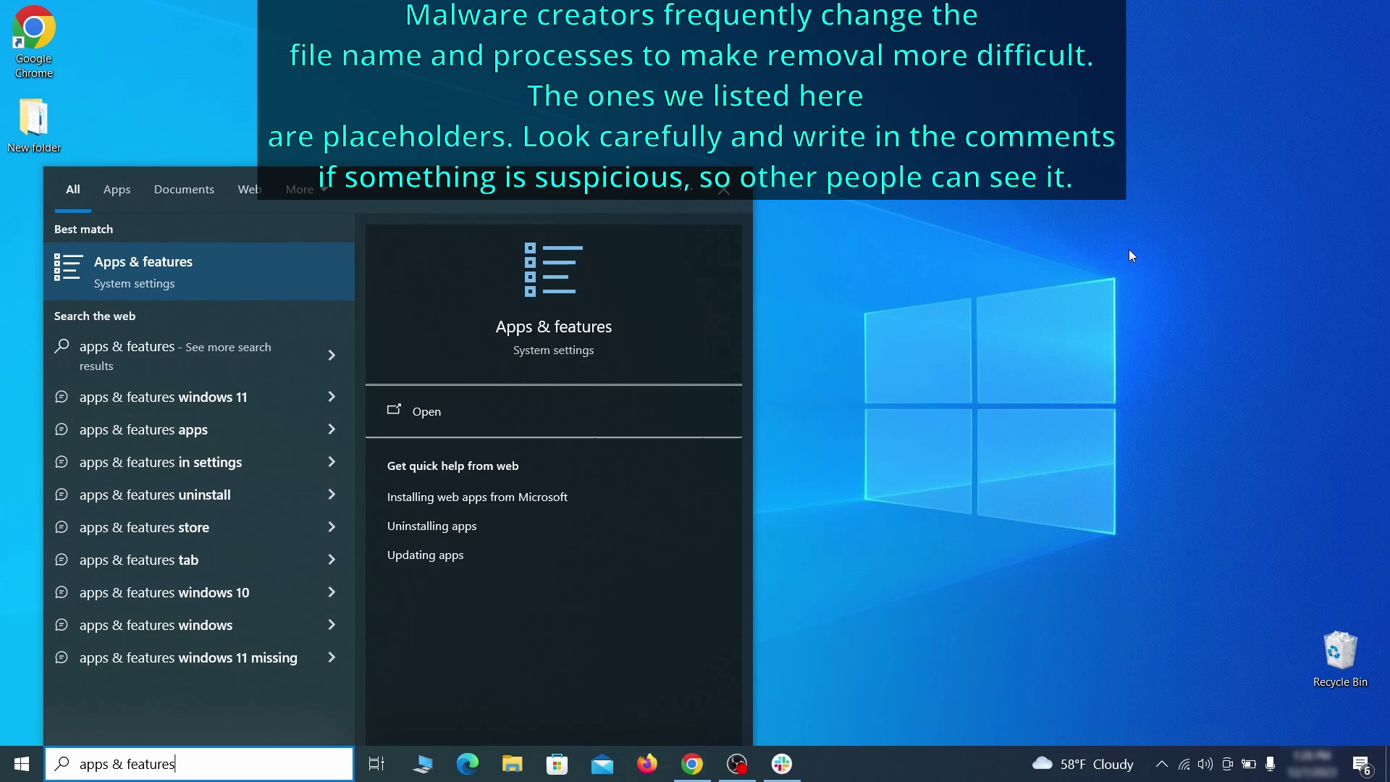
key(Return)
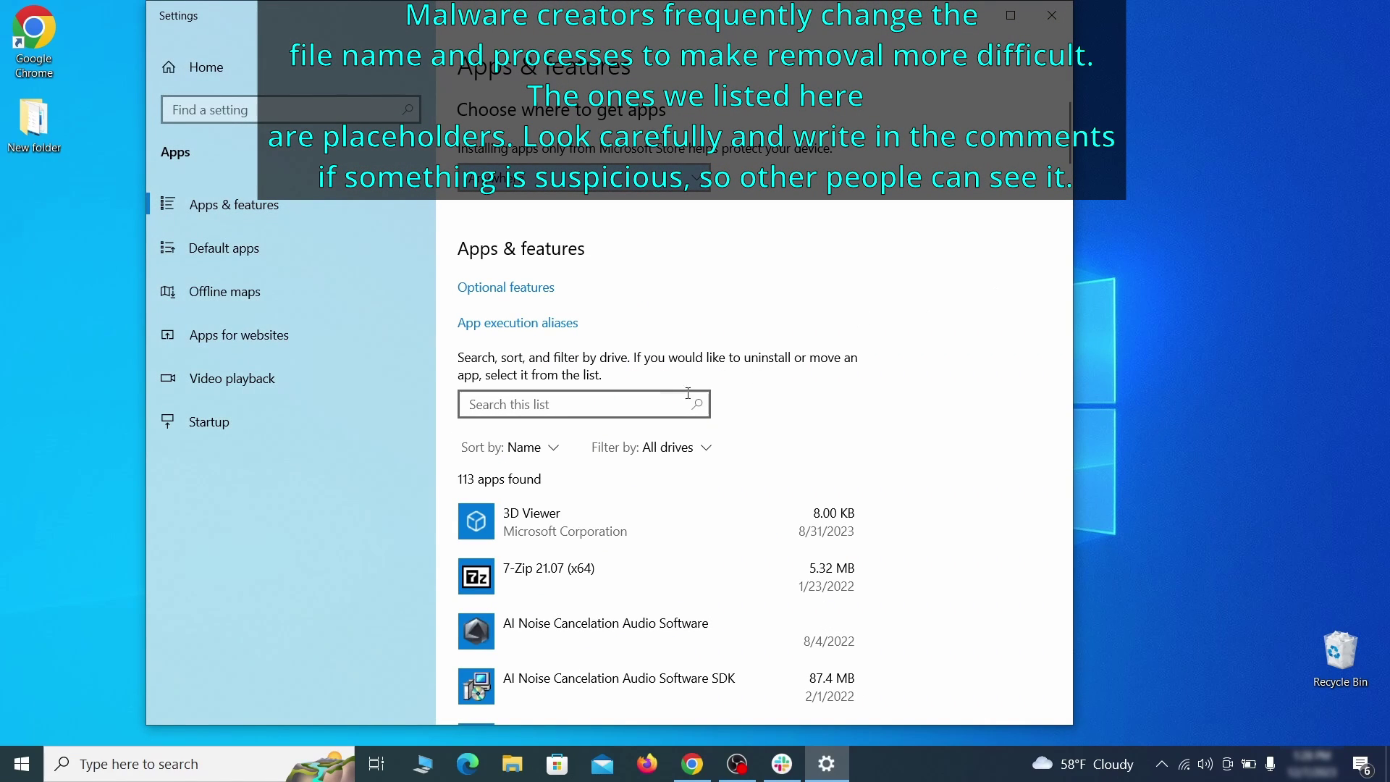
click(549, 448)
click(521, 542)
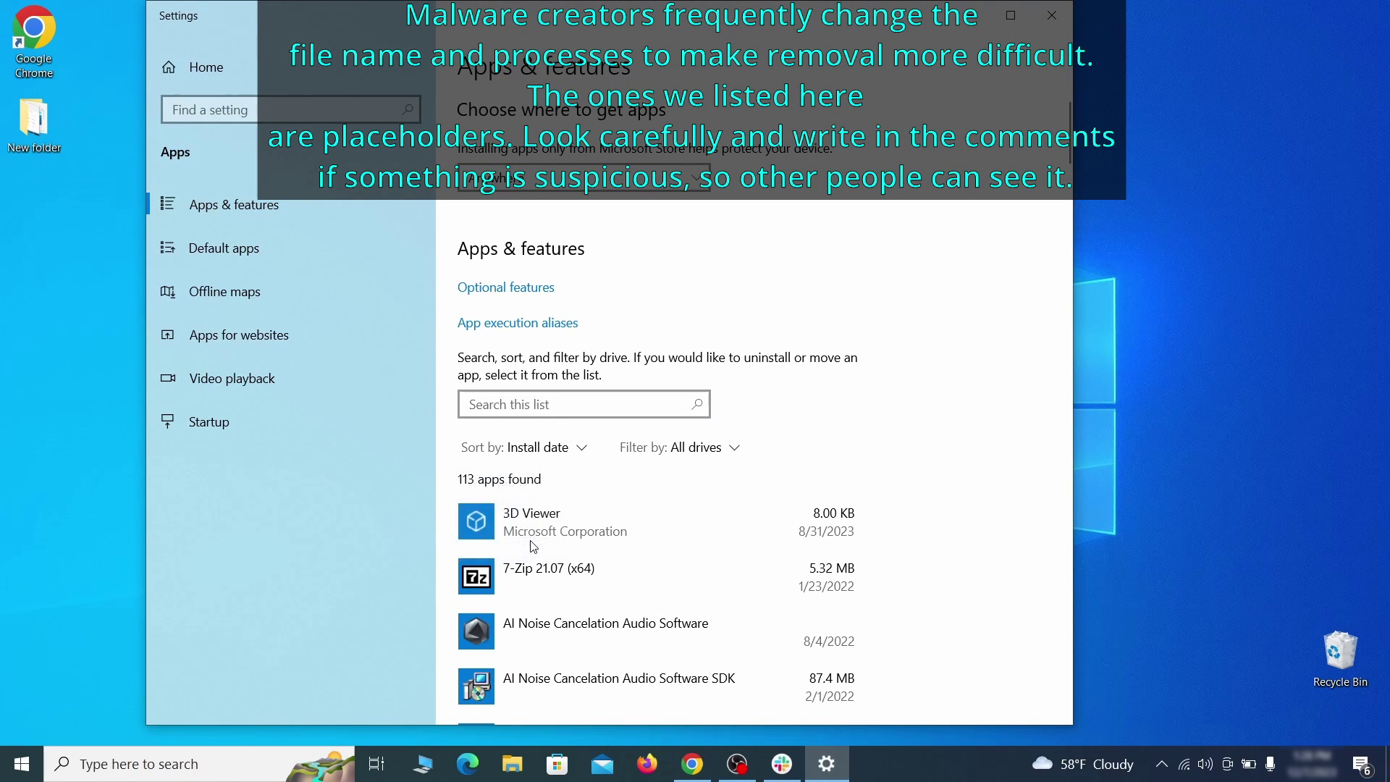
scroll(784, 454, down, 2)
Step: Uninstall Example Malware App and close the finished uninstaller
click(710, 518)
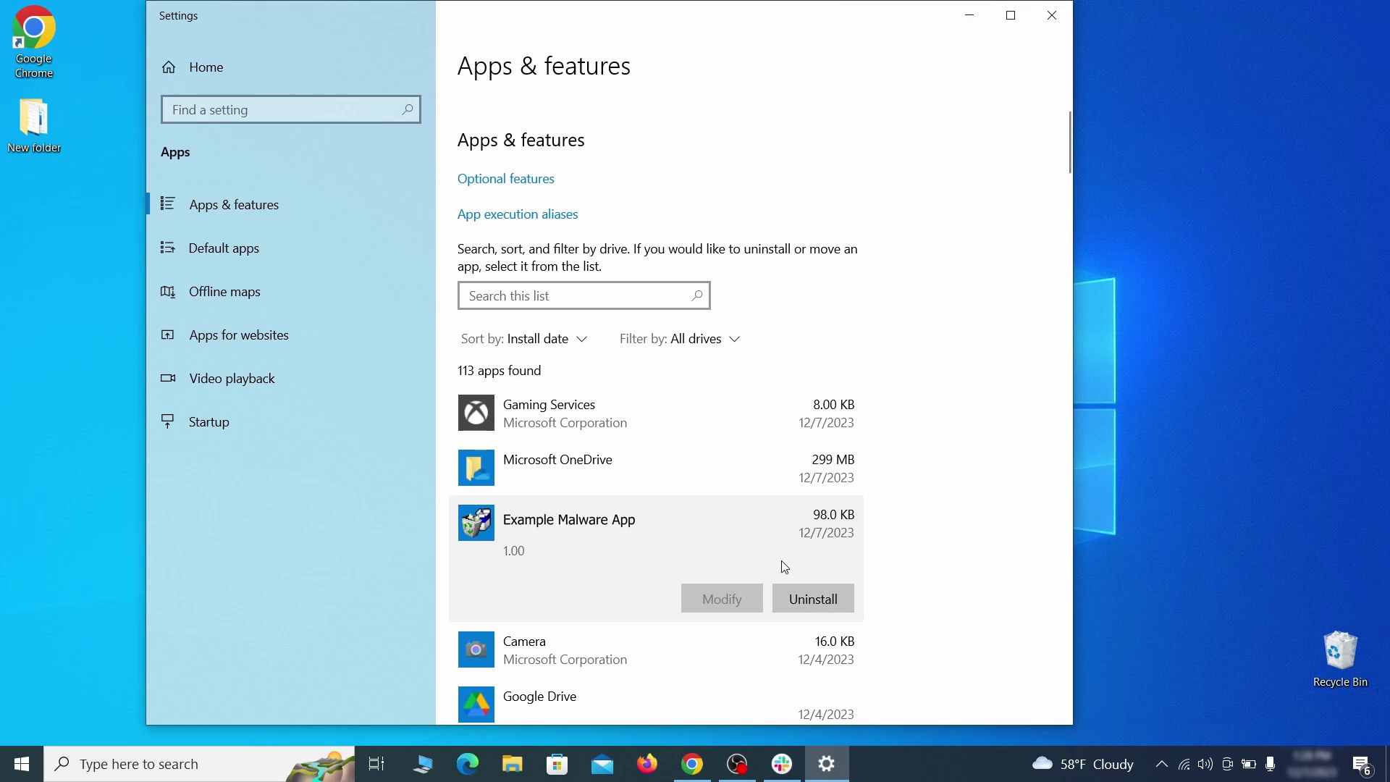
click(830, 600)
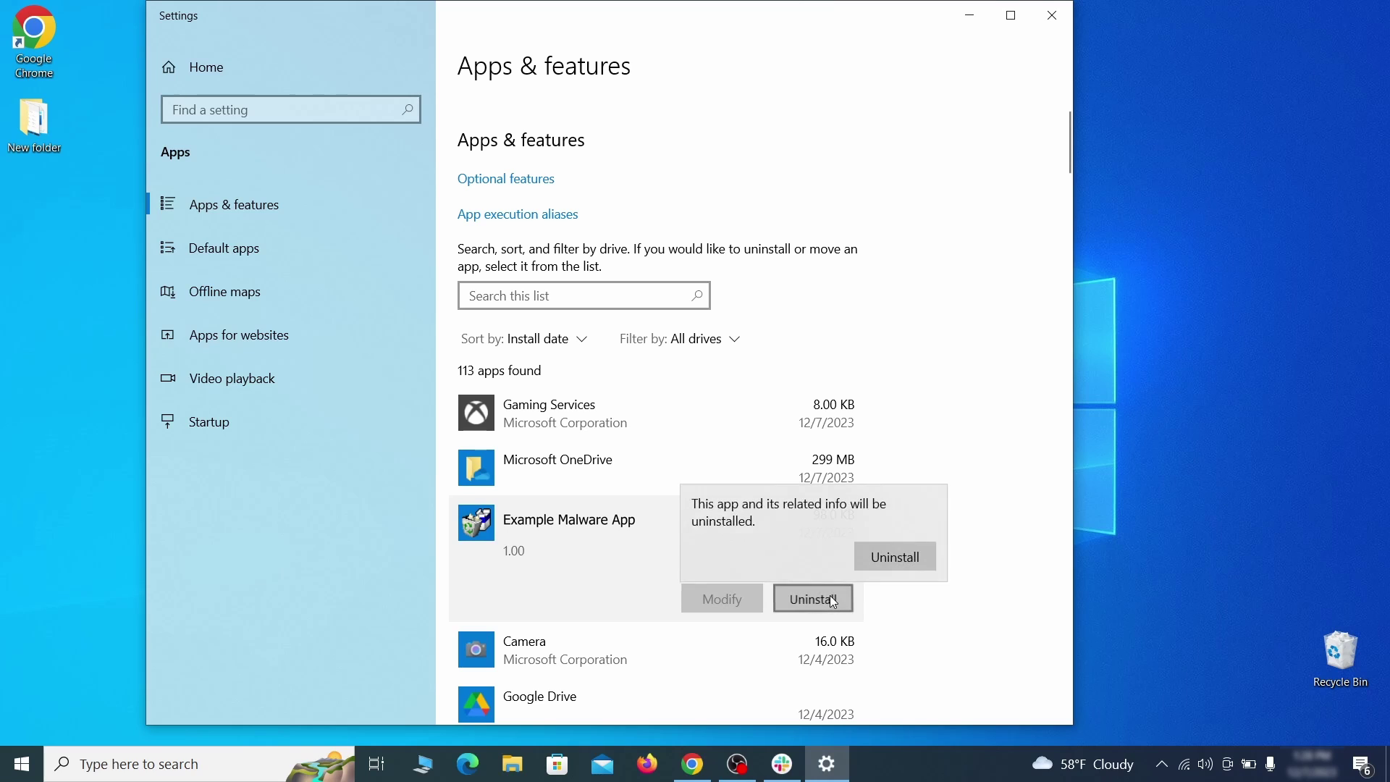
click(918, 561)
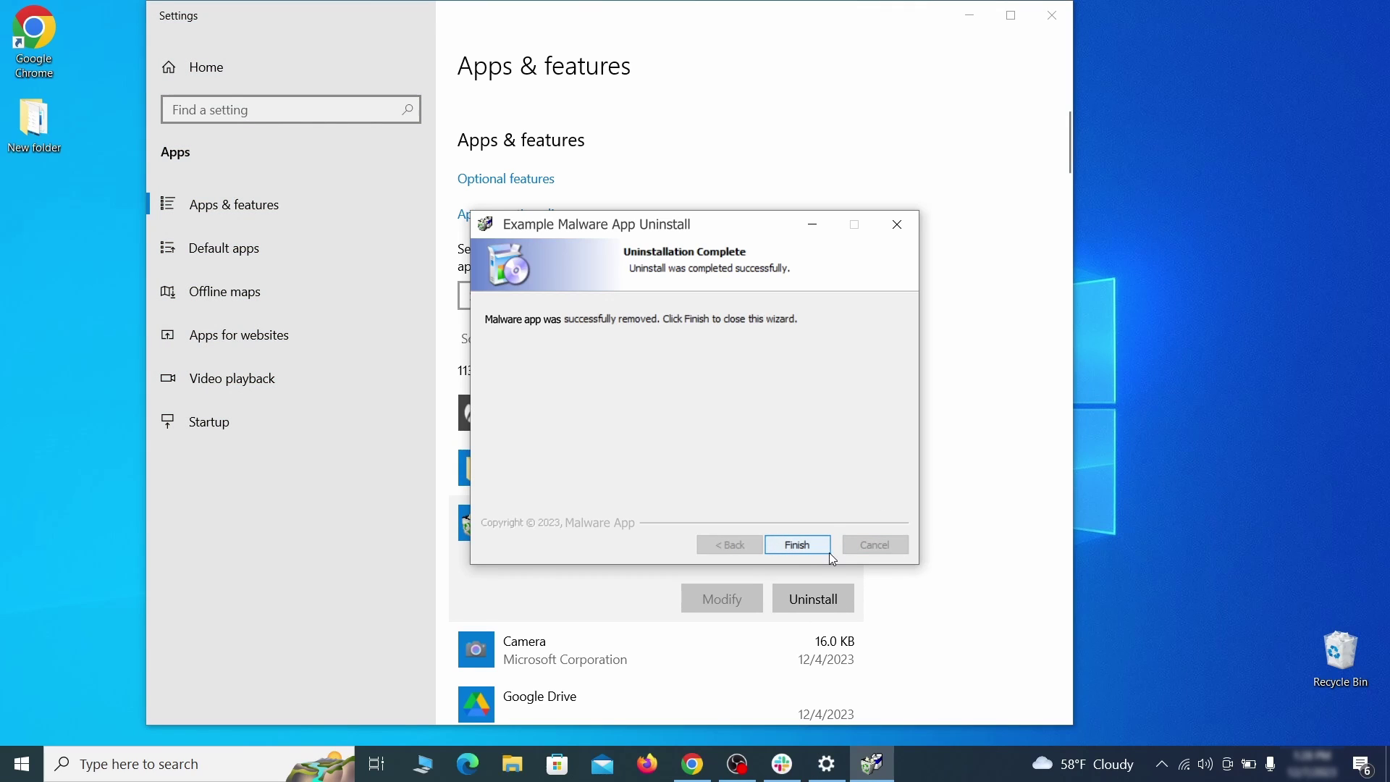
click(799, 547)
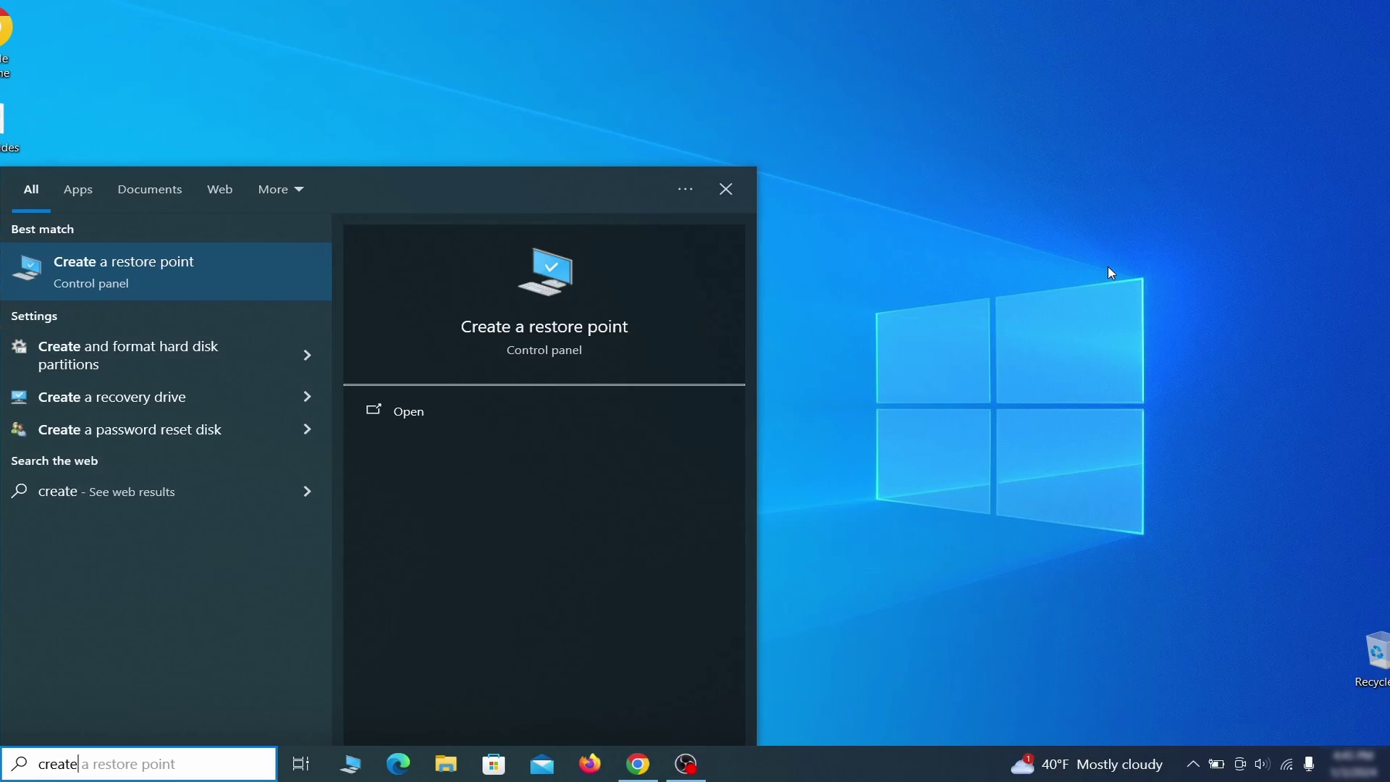
Step: Turn on system protection for drive C: in System Properties
text(sto)
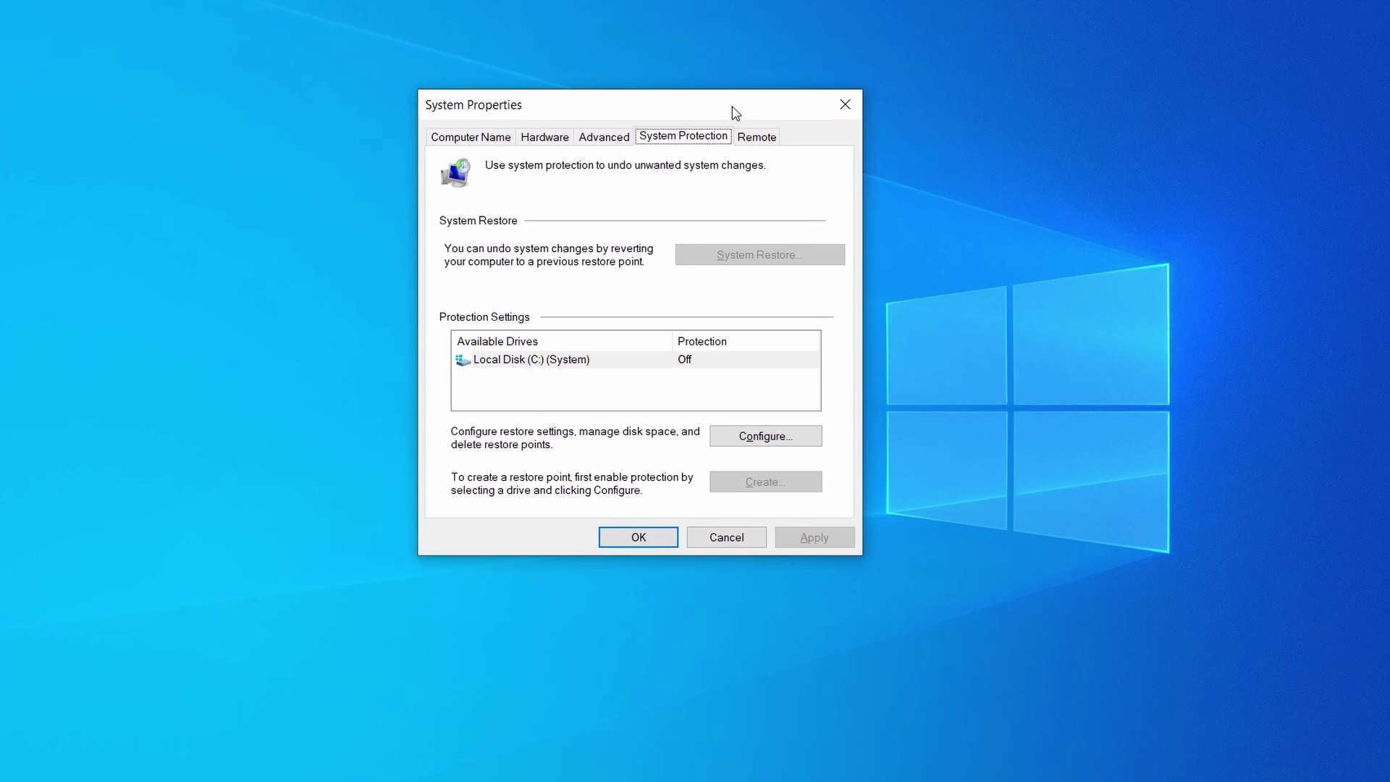
click(627, 368)
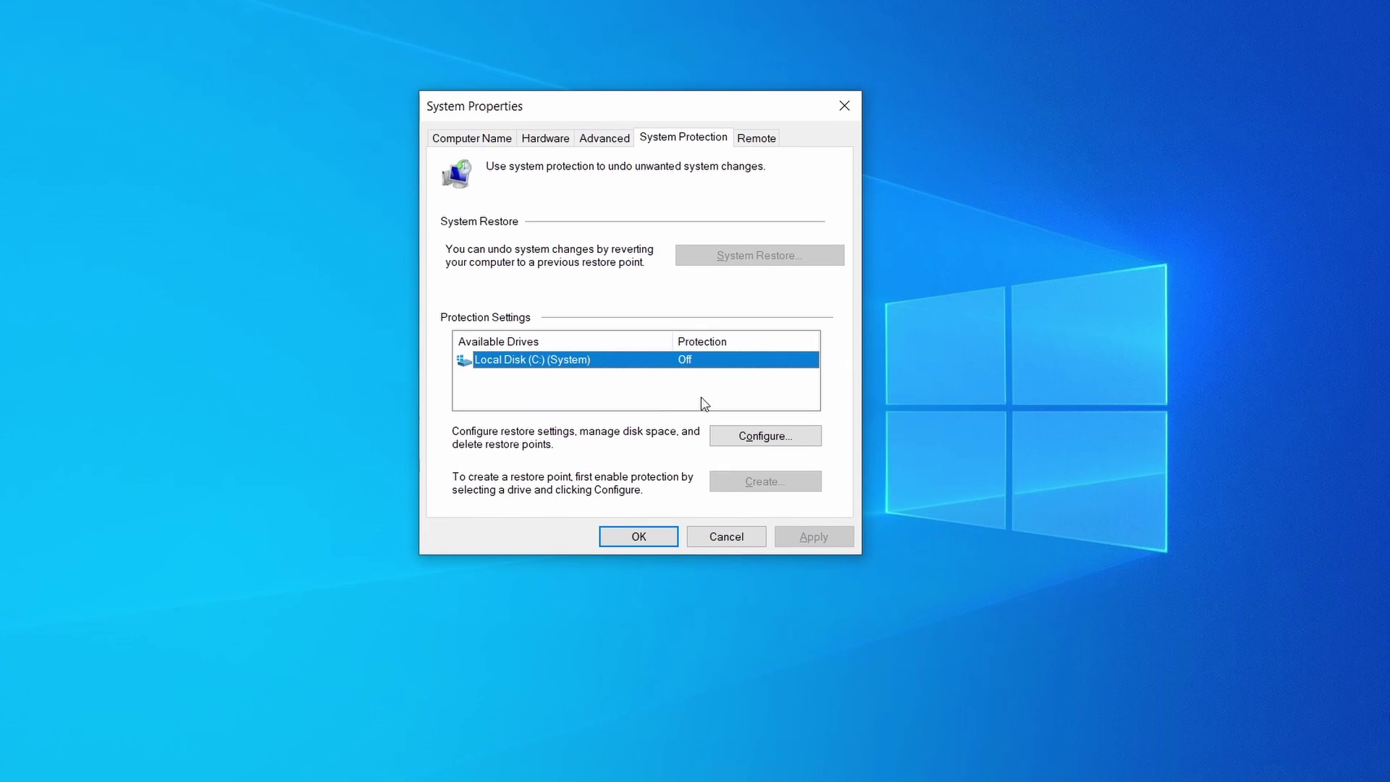
click(798, 438)
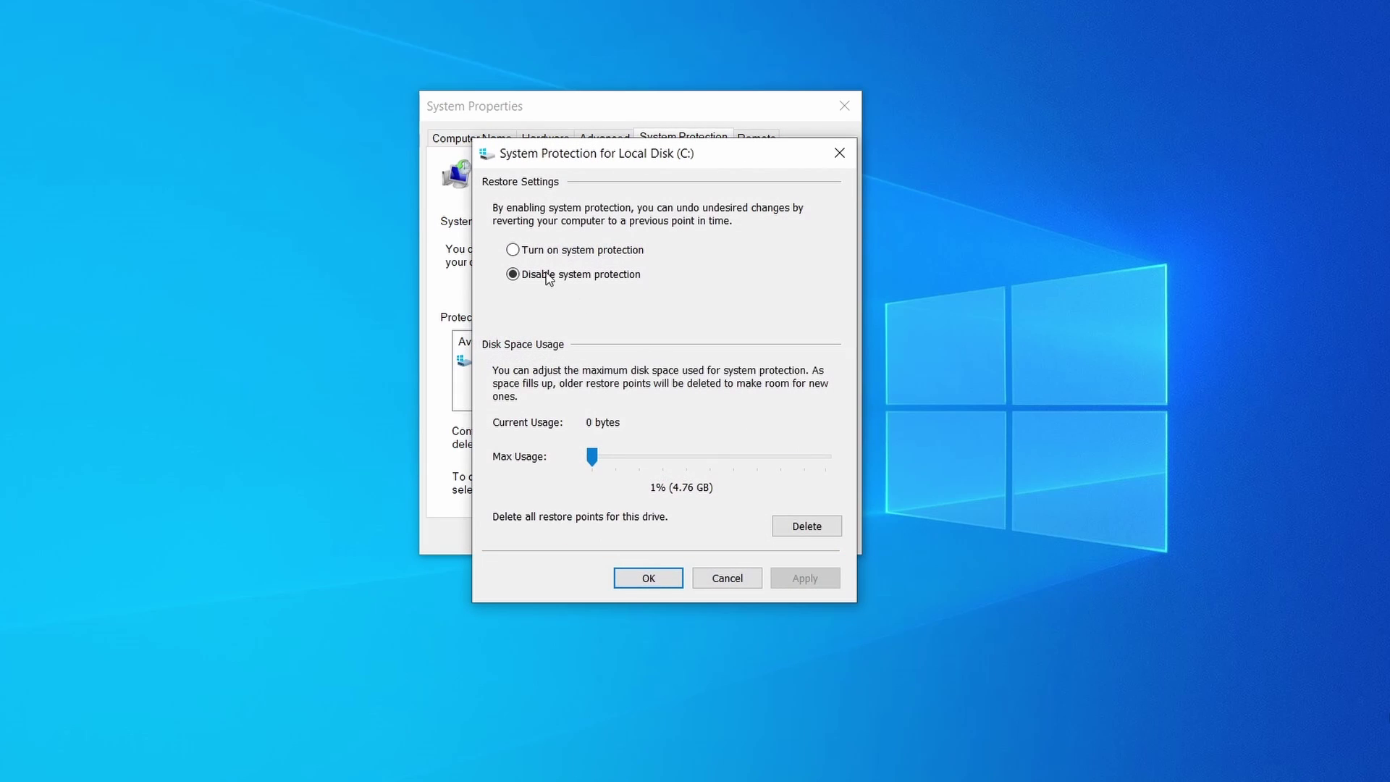
click(514, 251)
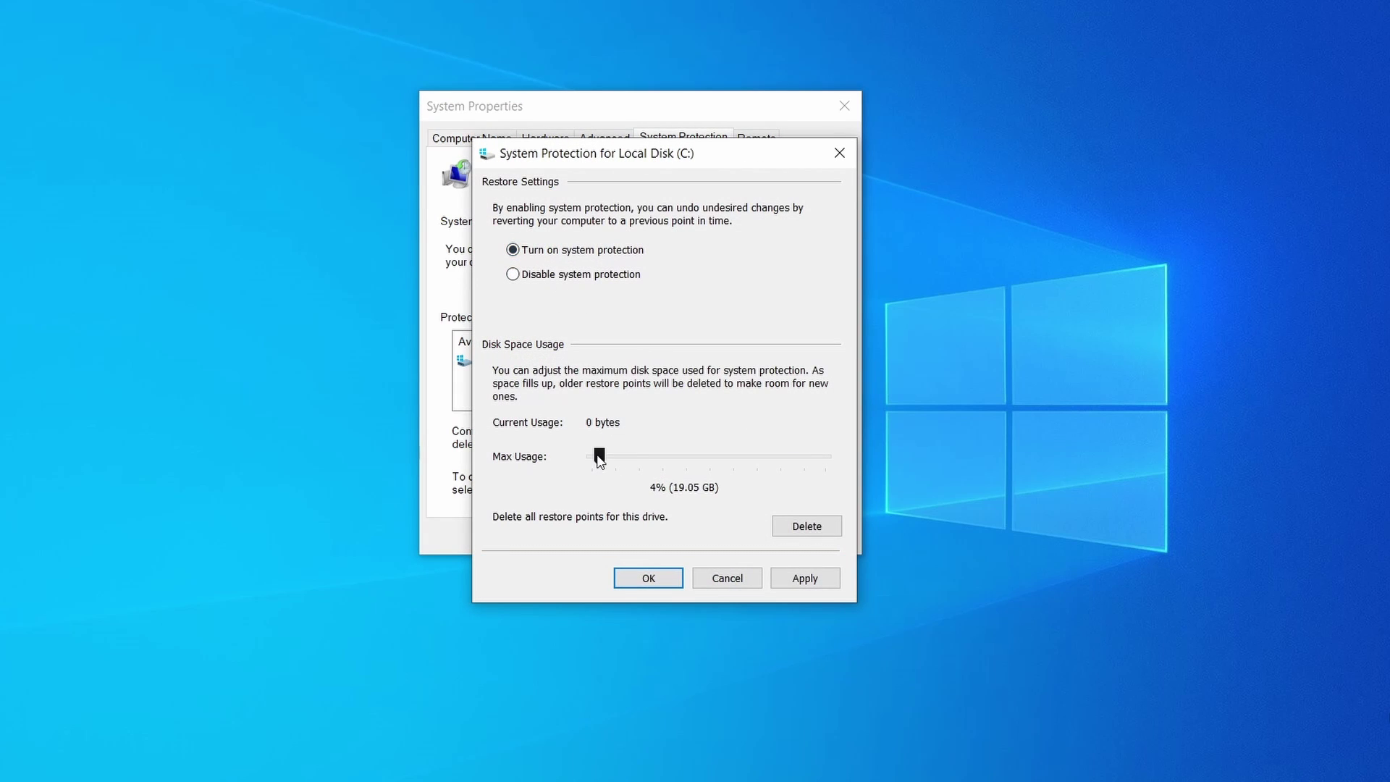
click(802, 577)
click(656, 579)
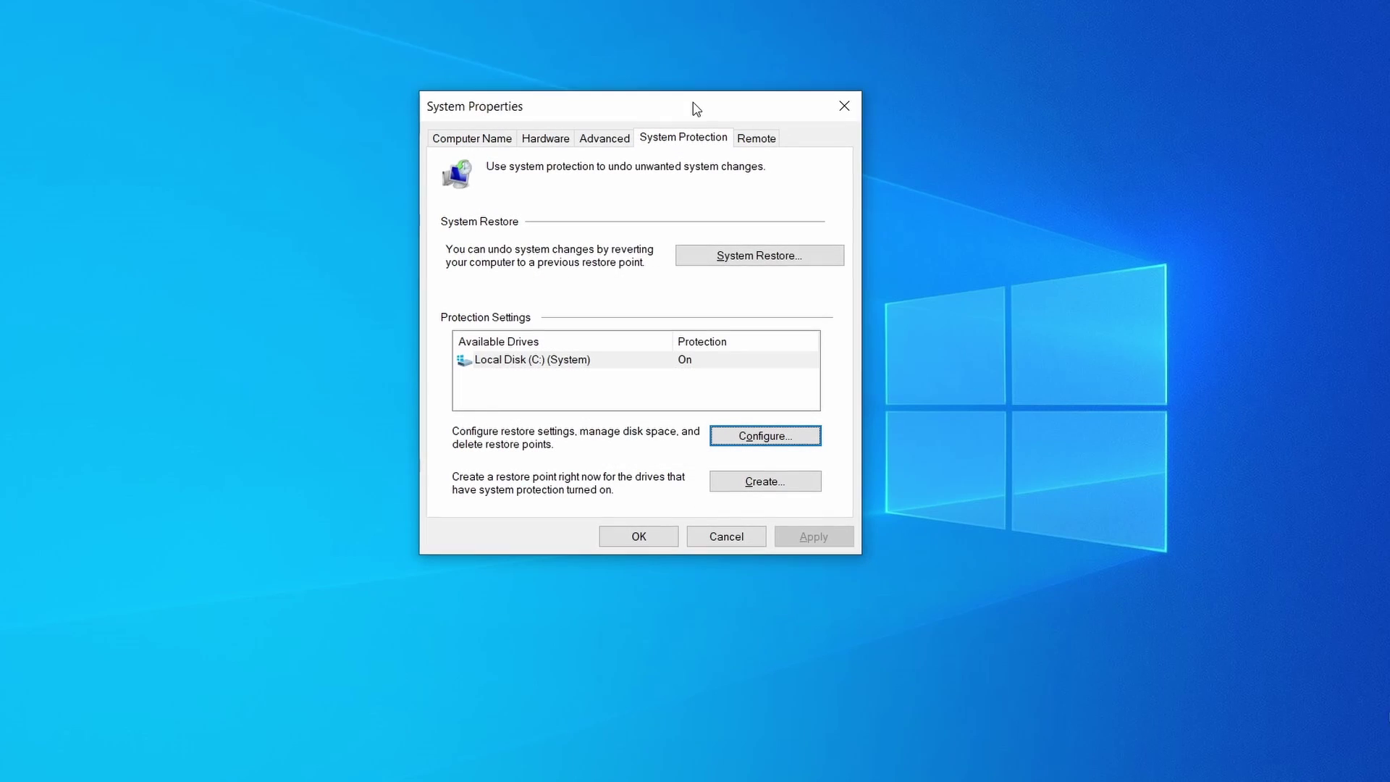
Step: Create the restore point 'Restore Point 1' and advance System Restore to the restore point list
click(779, 491)
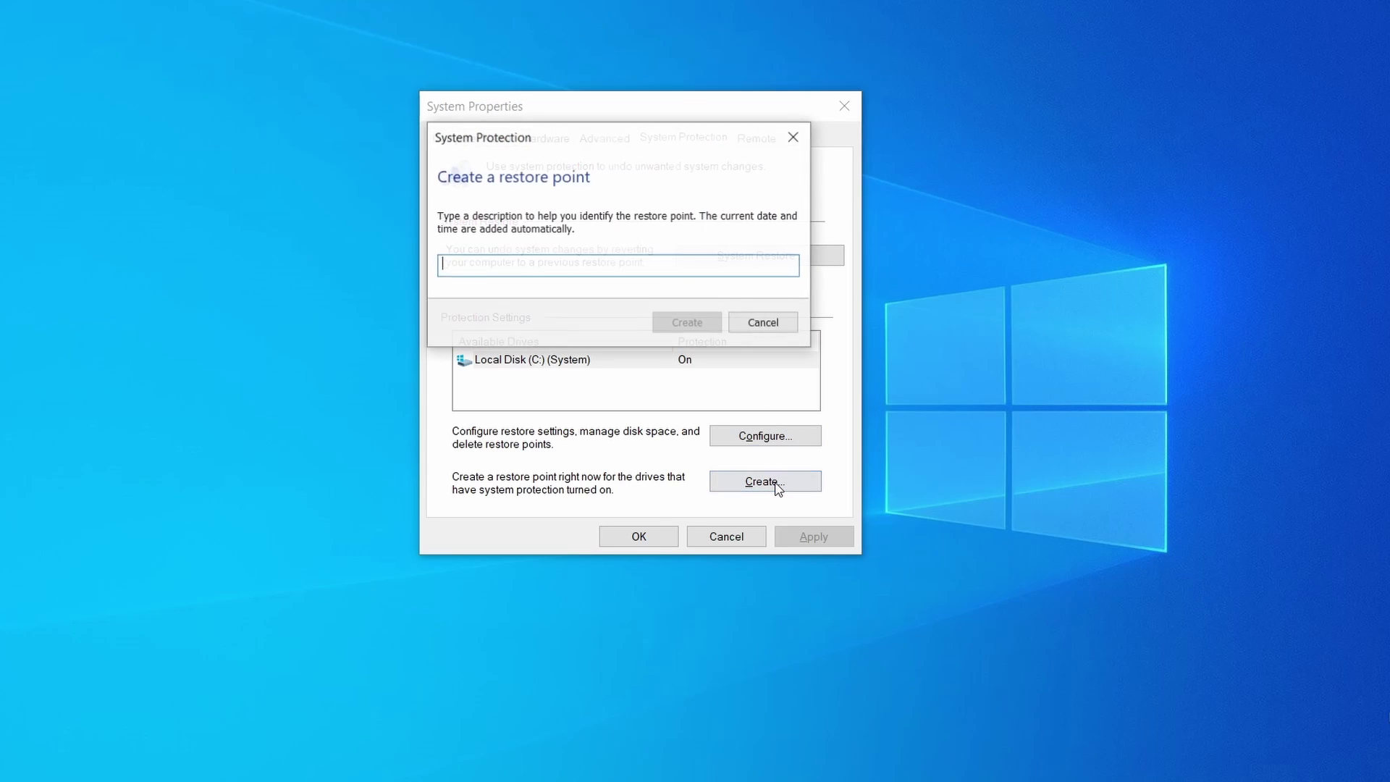
text(Restore Point 1)
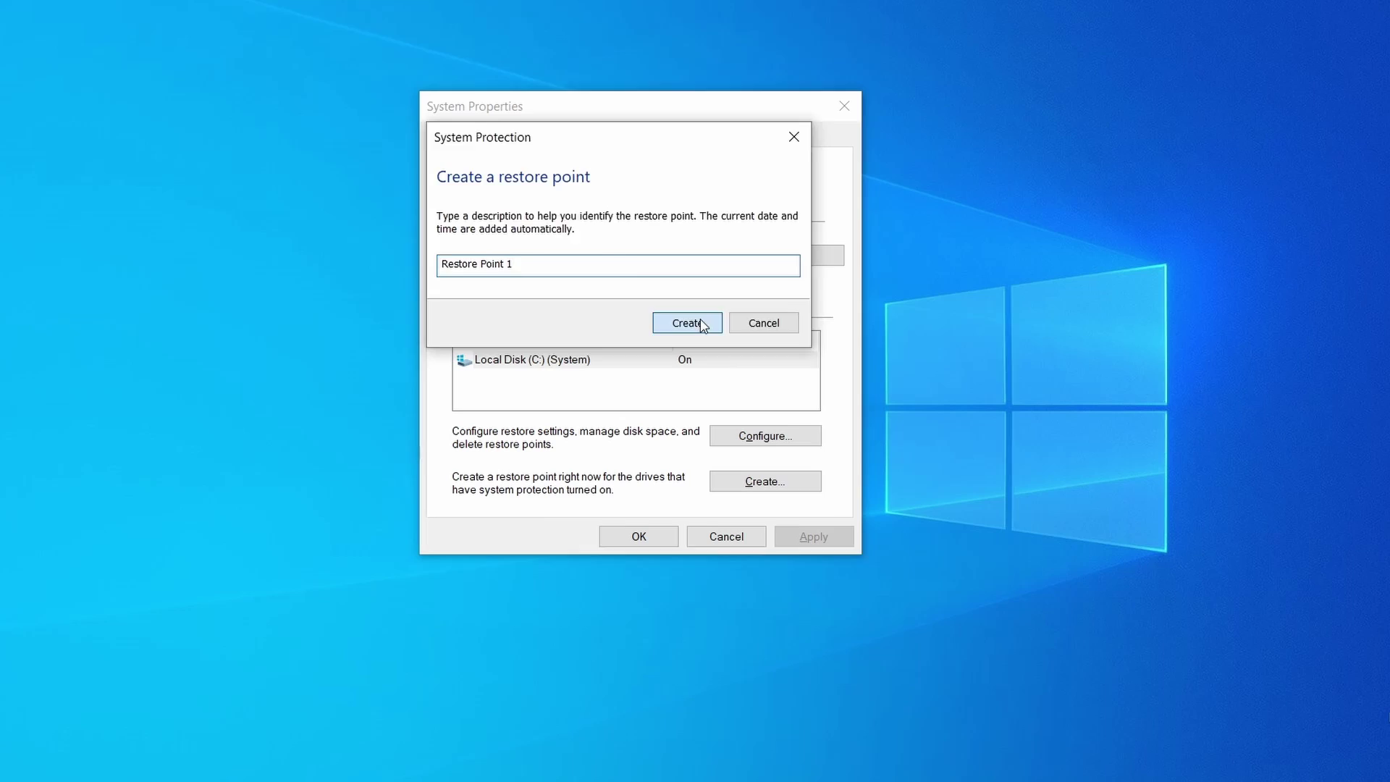
click(697, 319)
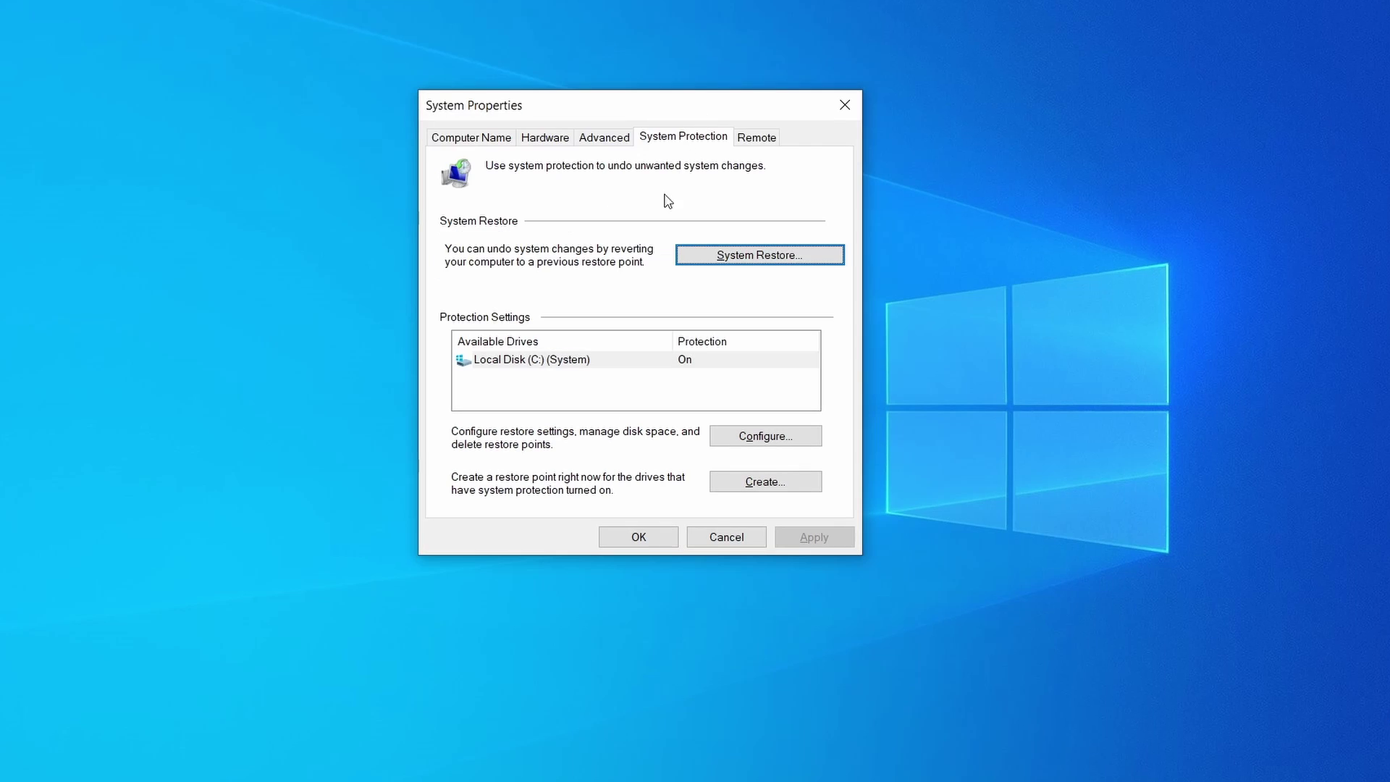
click(818, 255)
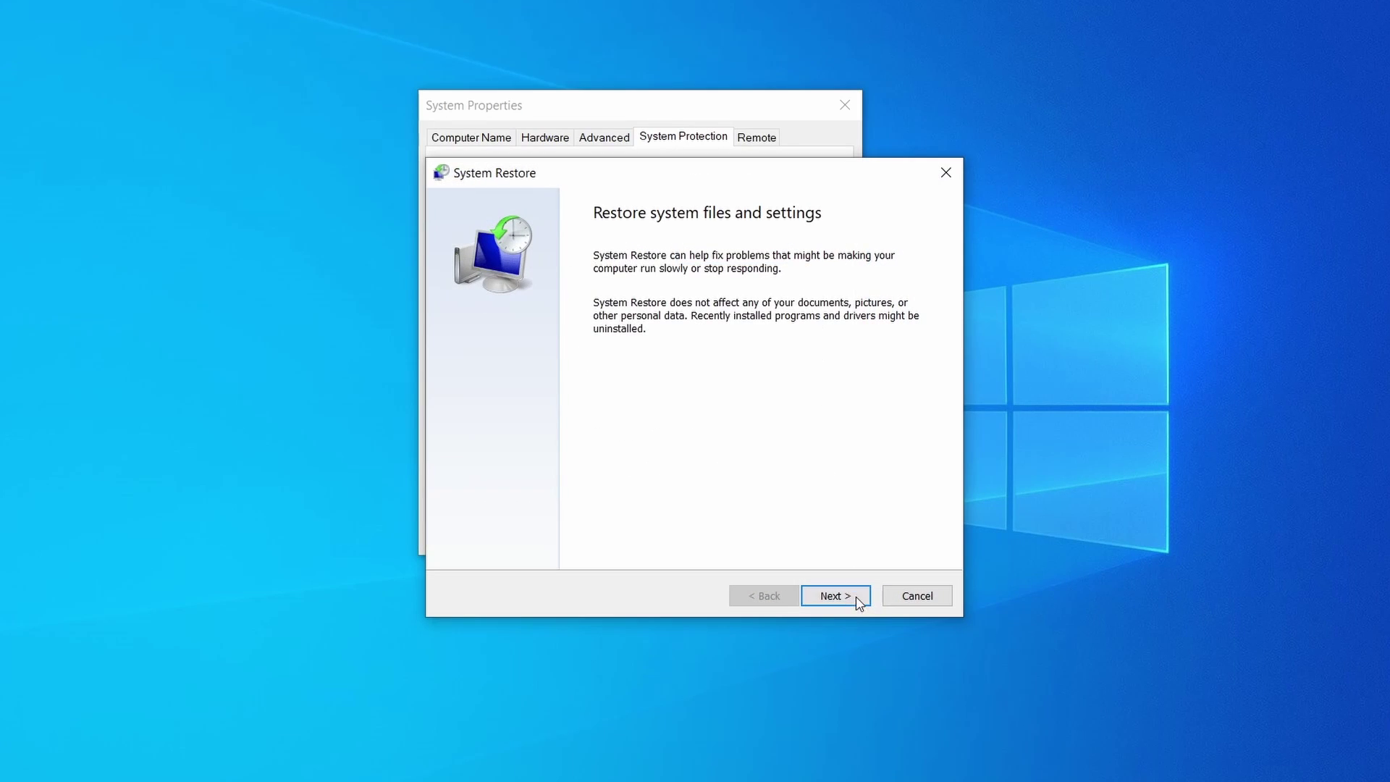
click(859, 600)
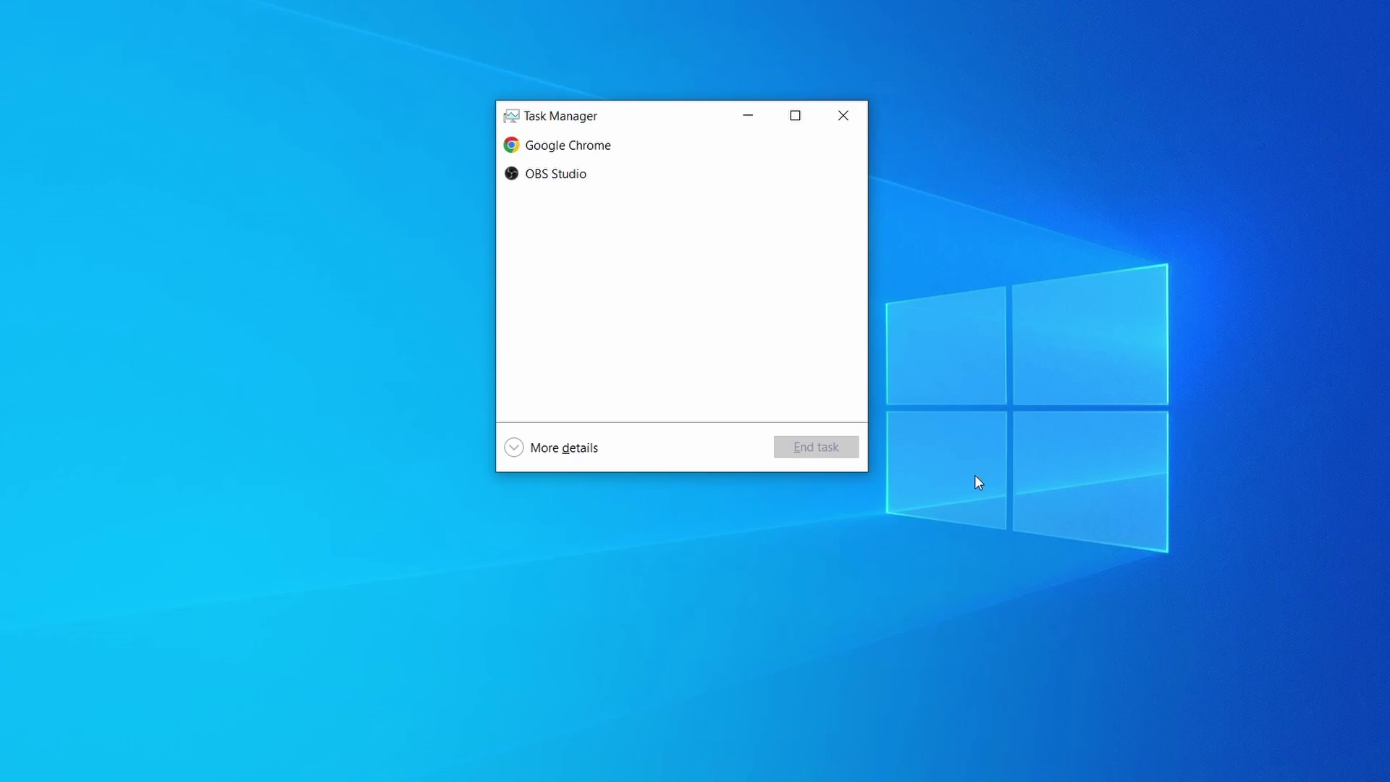
Step: Expand Task Manager to full details and sort processes by CPU, then memory
click(526, 449)
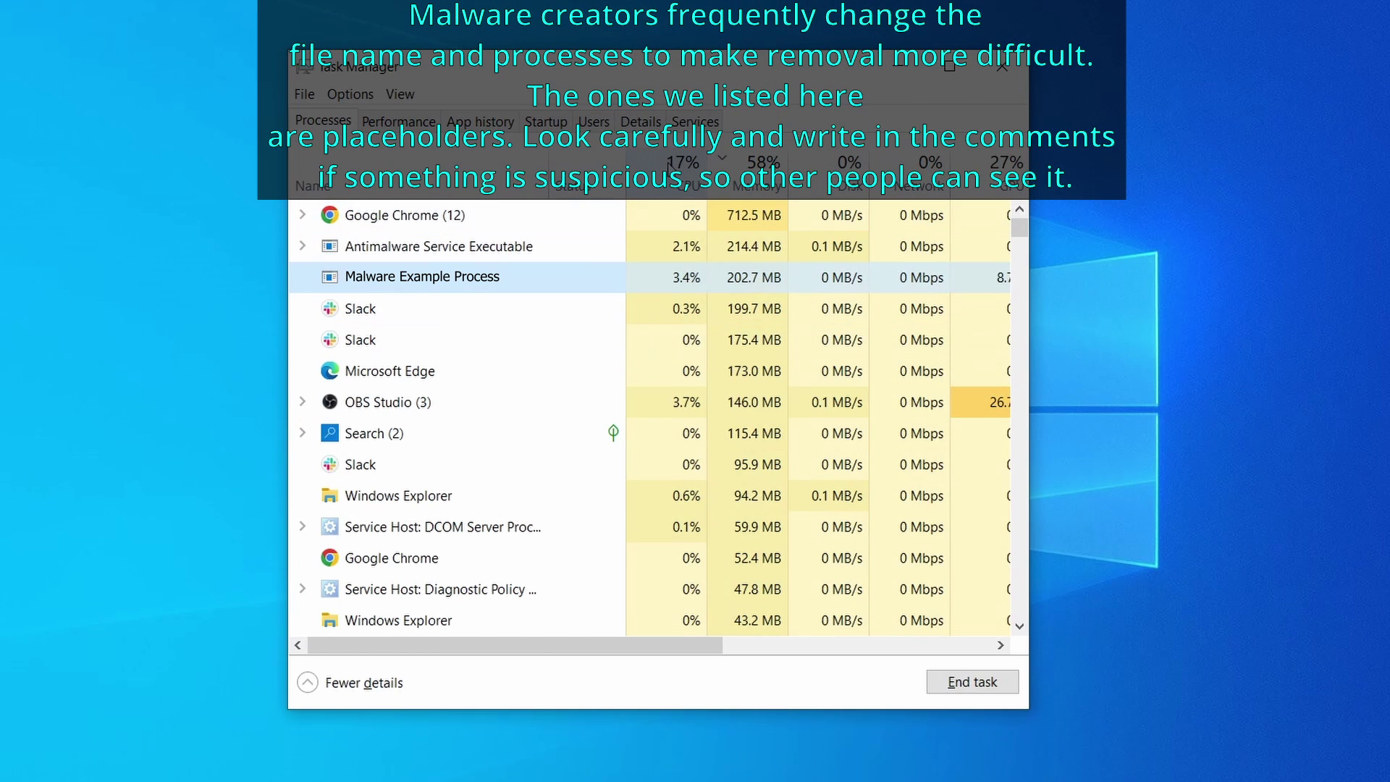
click(683, 170)
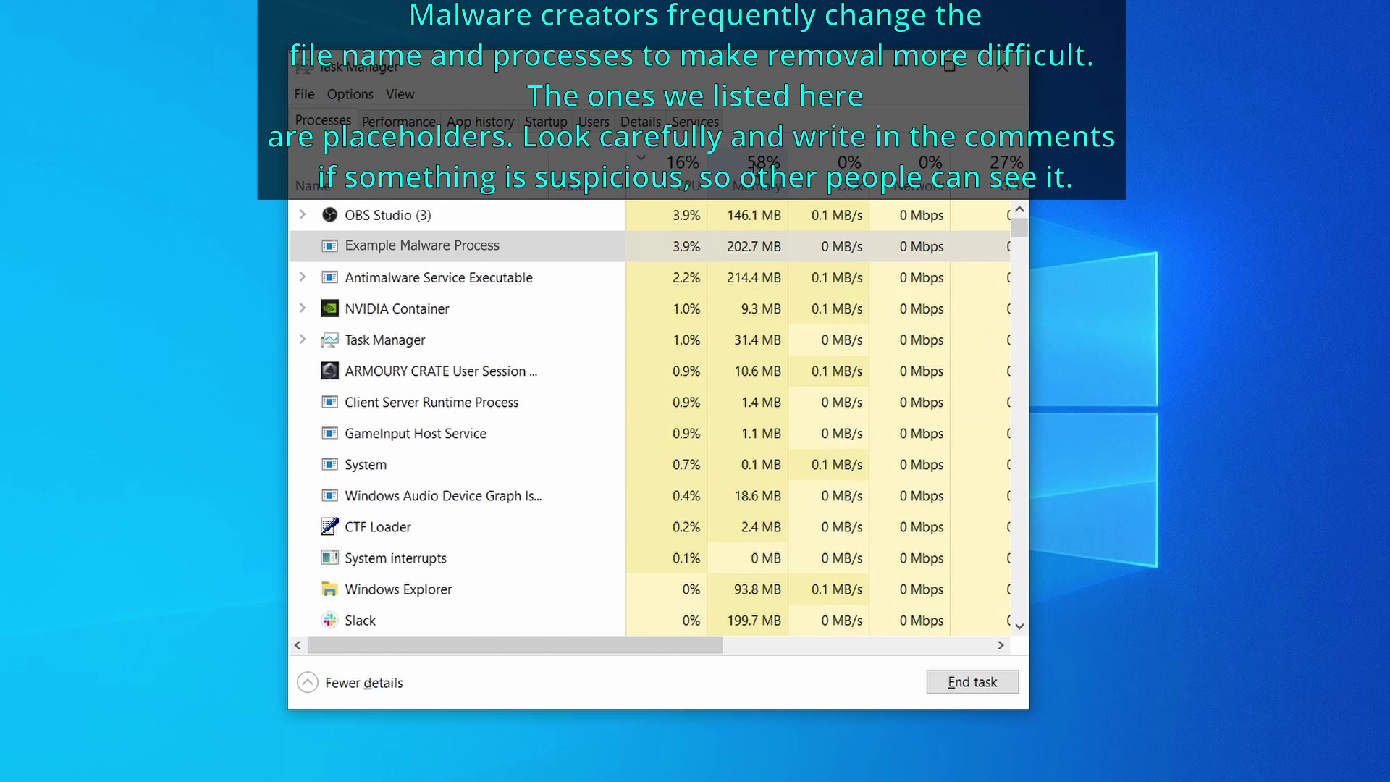
click(757, 173)
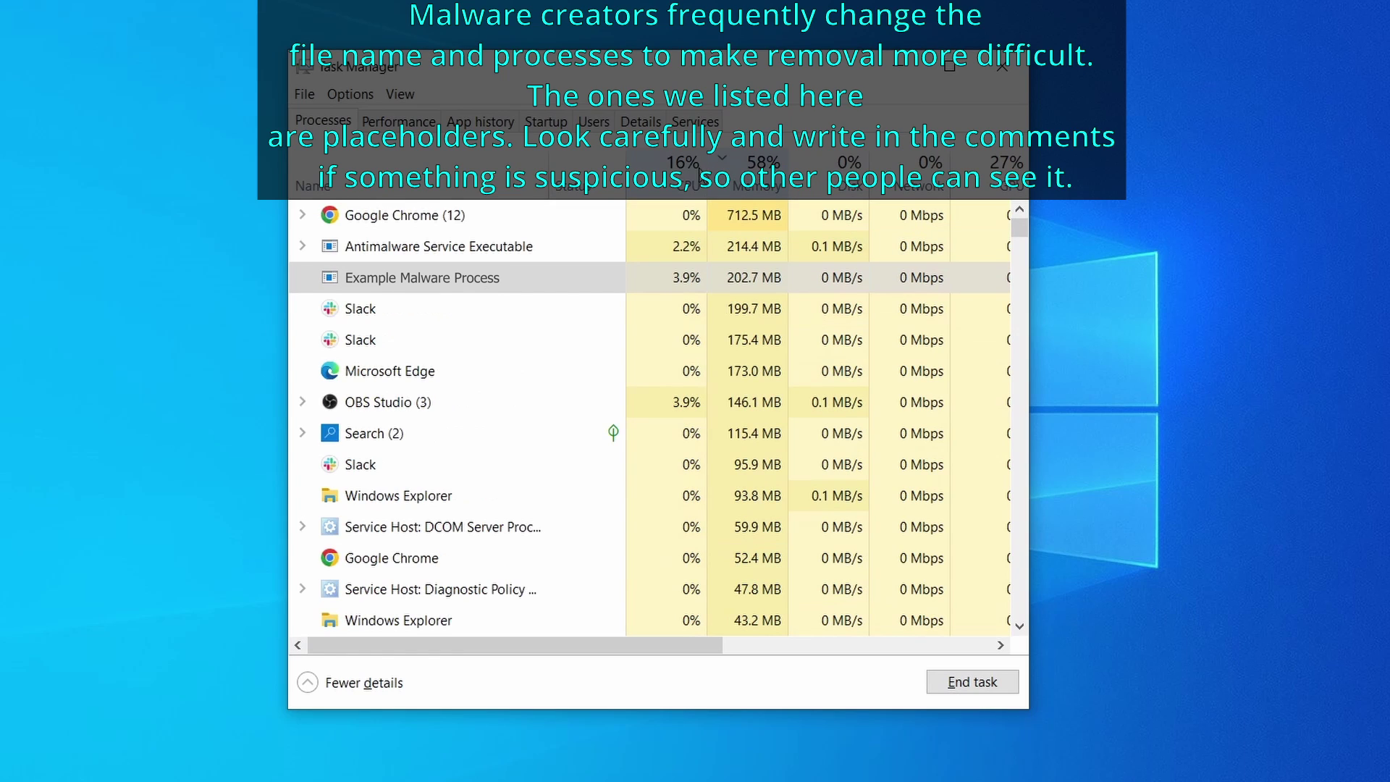
Step: Delete the three files in Example Malware Process's folder and close the folder window
right_click(664, 277)
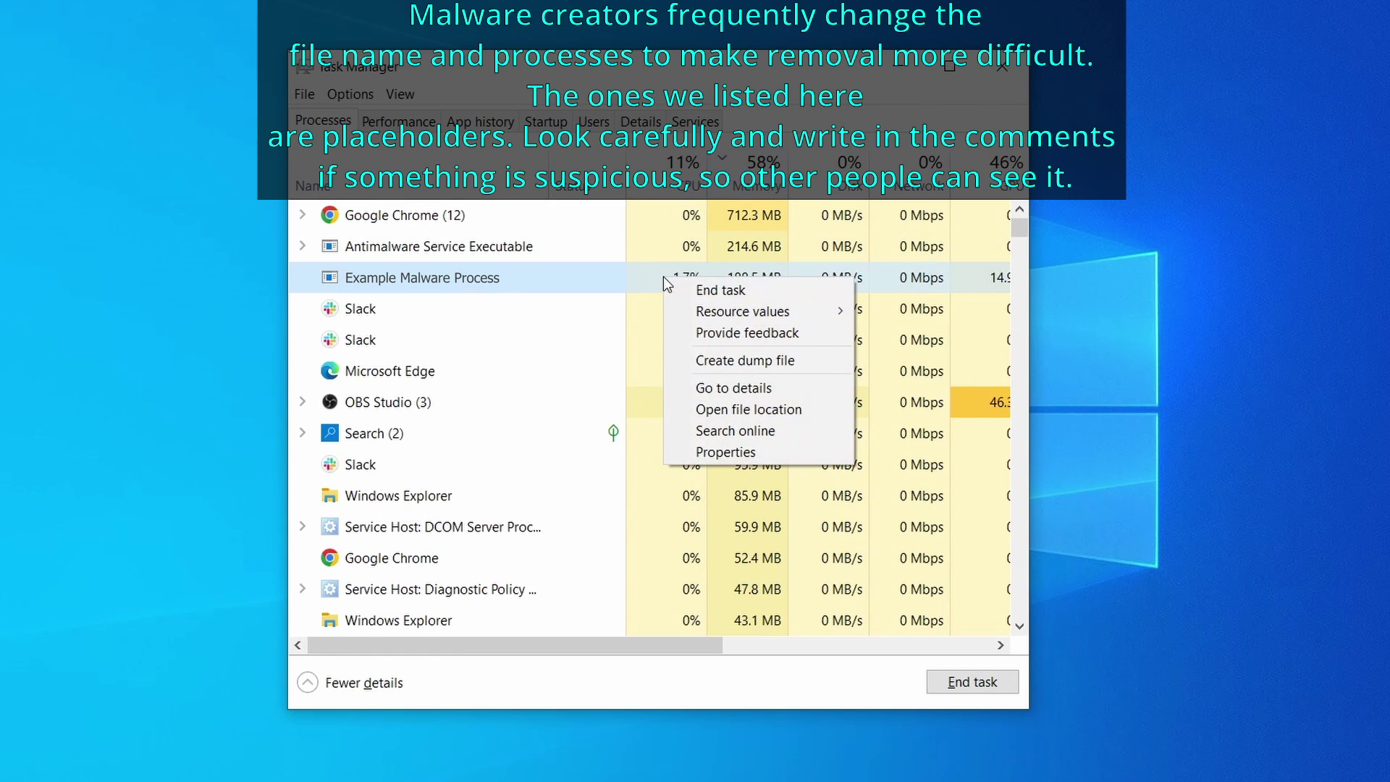
click(751, 412)
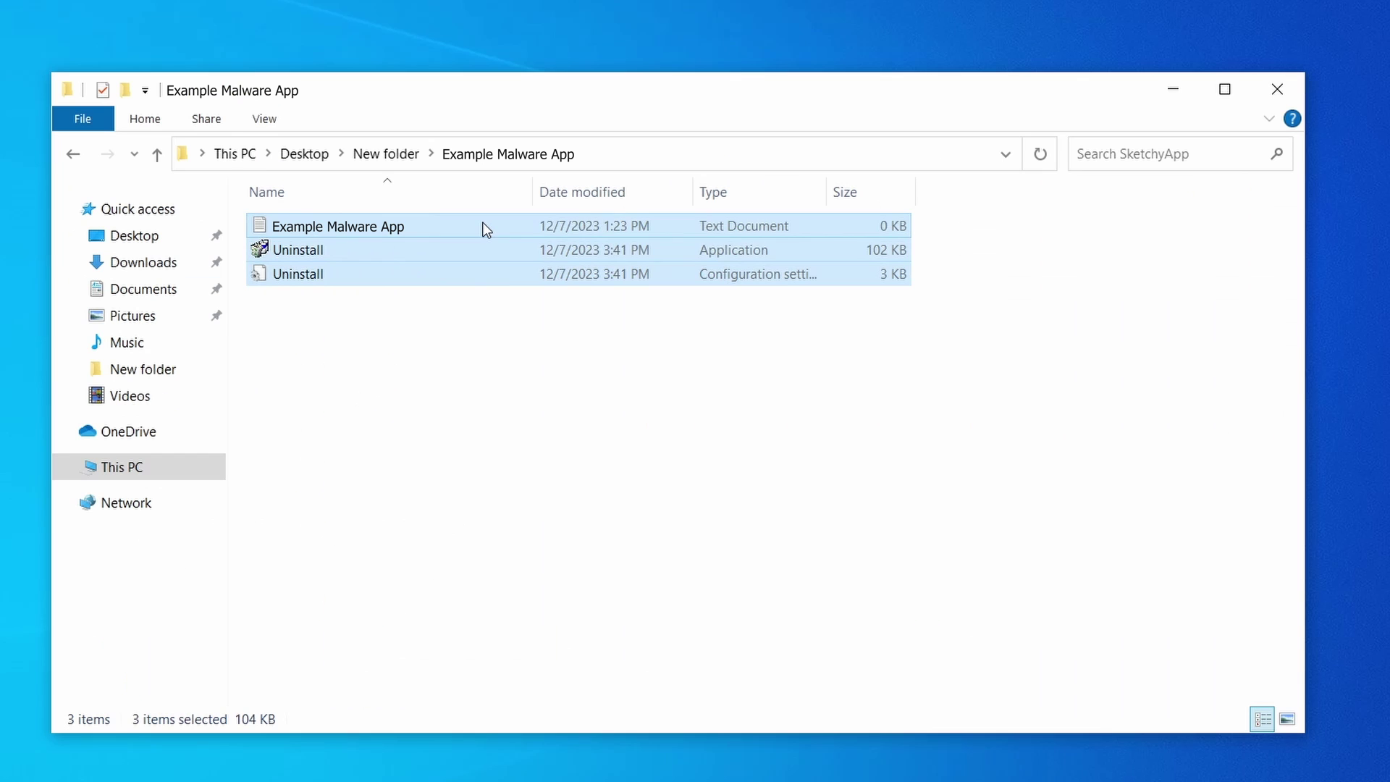
right_click(482, 224)
click(603, 504)
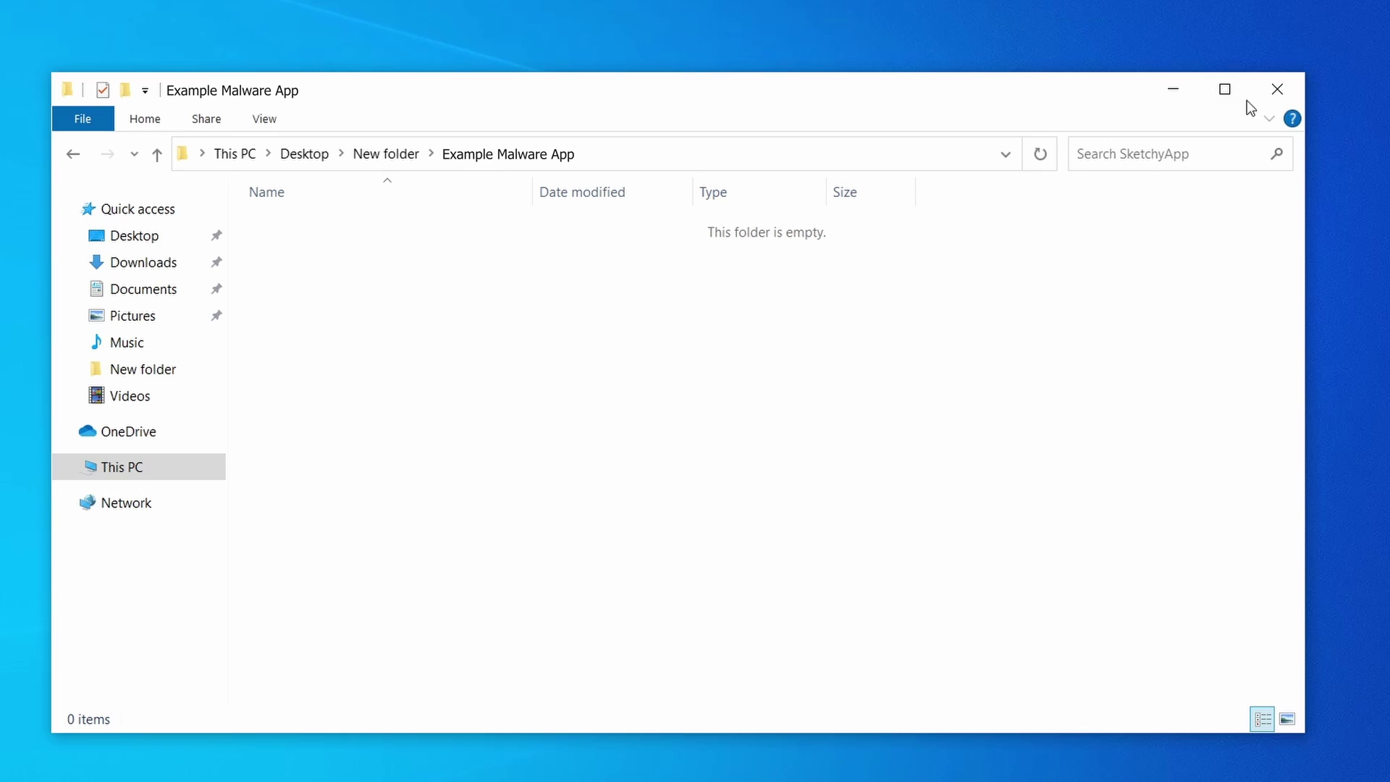
click(1277, 88)
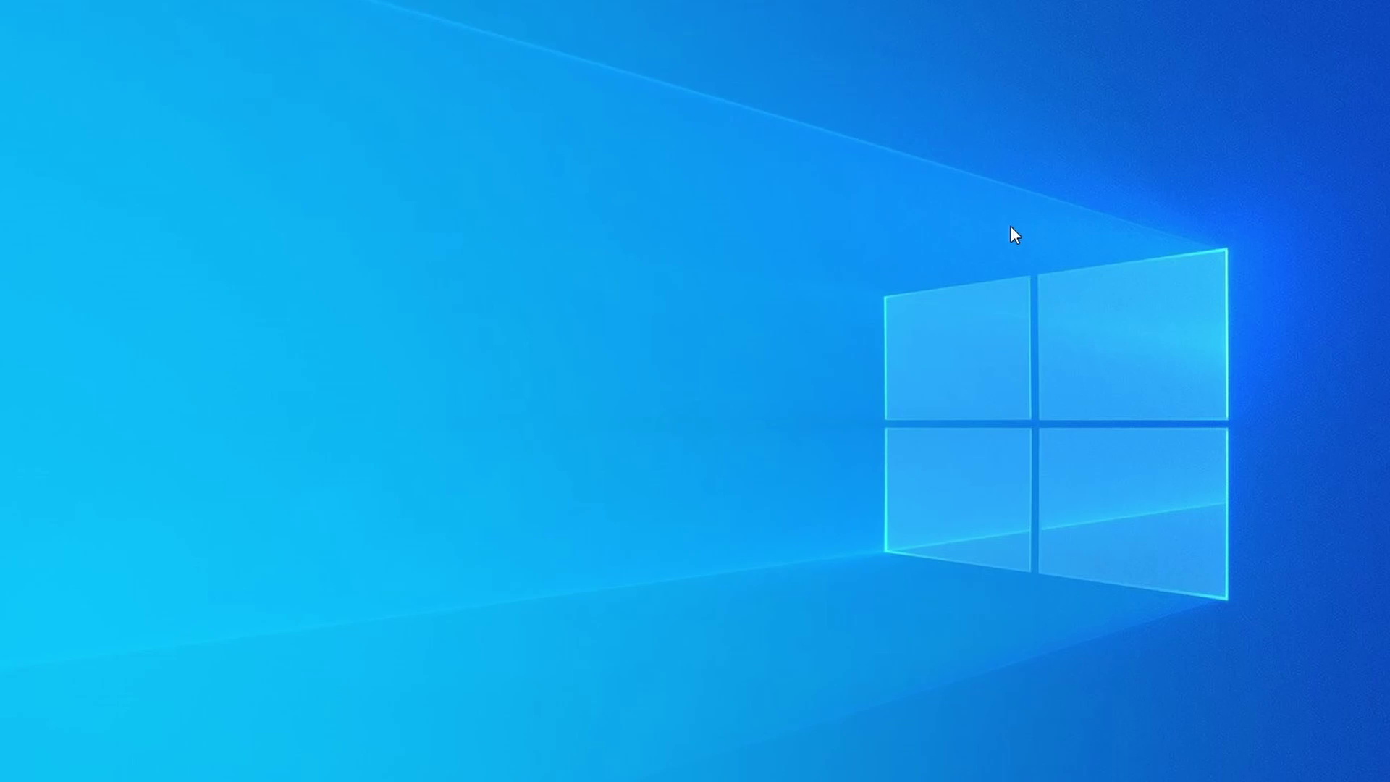
key(ctrl+shift+Escape)
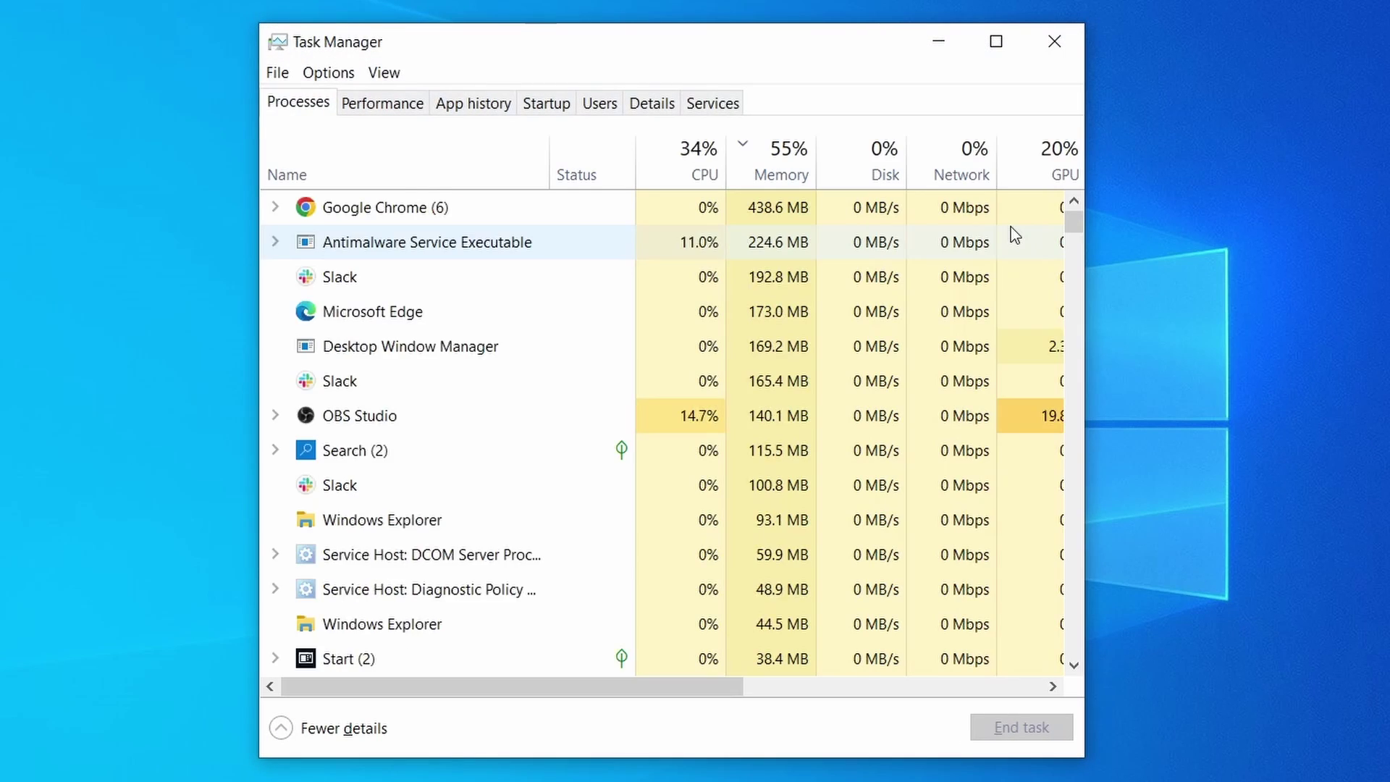
click(671, 171)
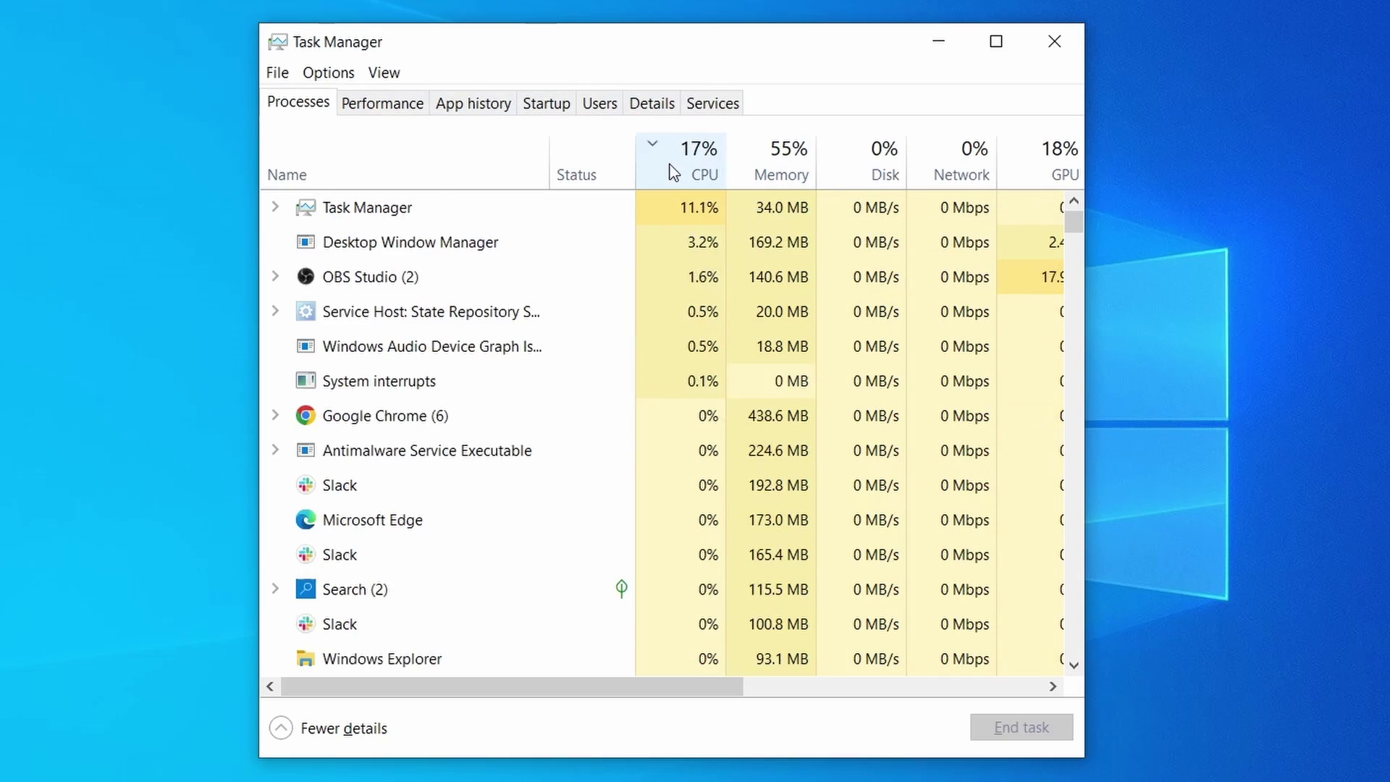
click(790, 158)
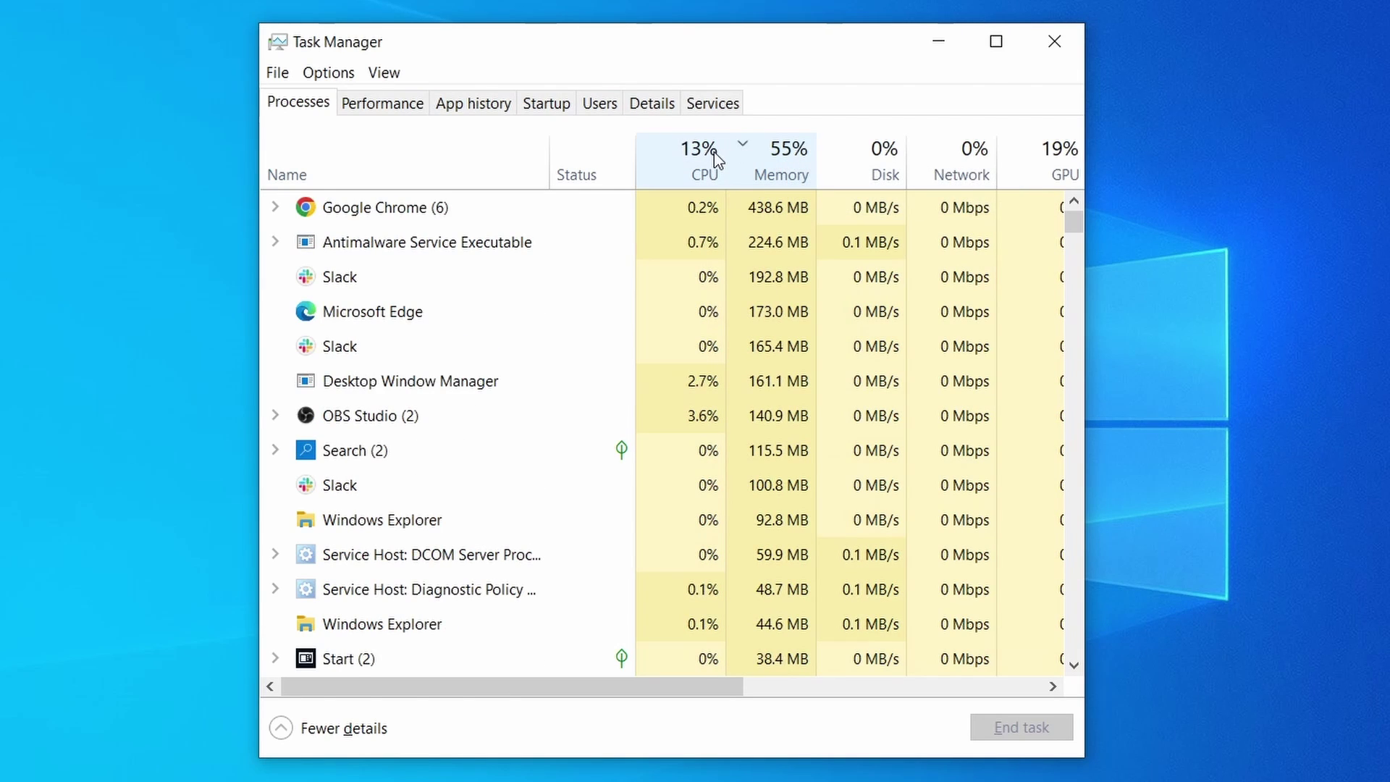
scroll(604, 488, down, 2)
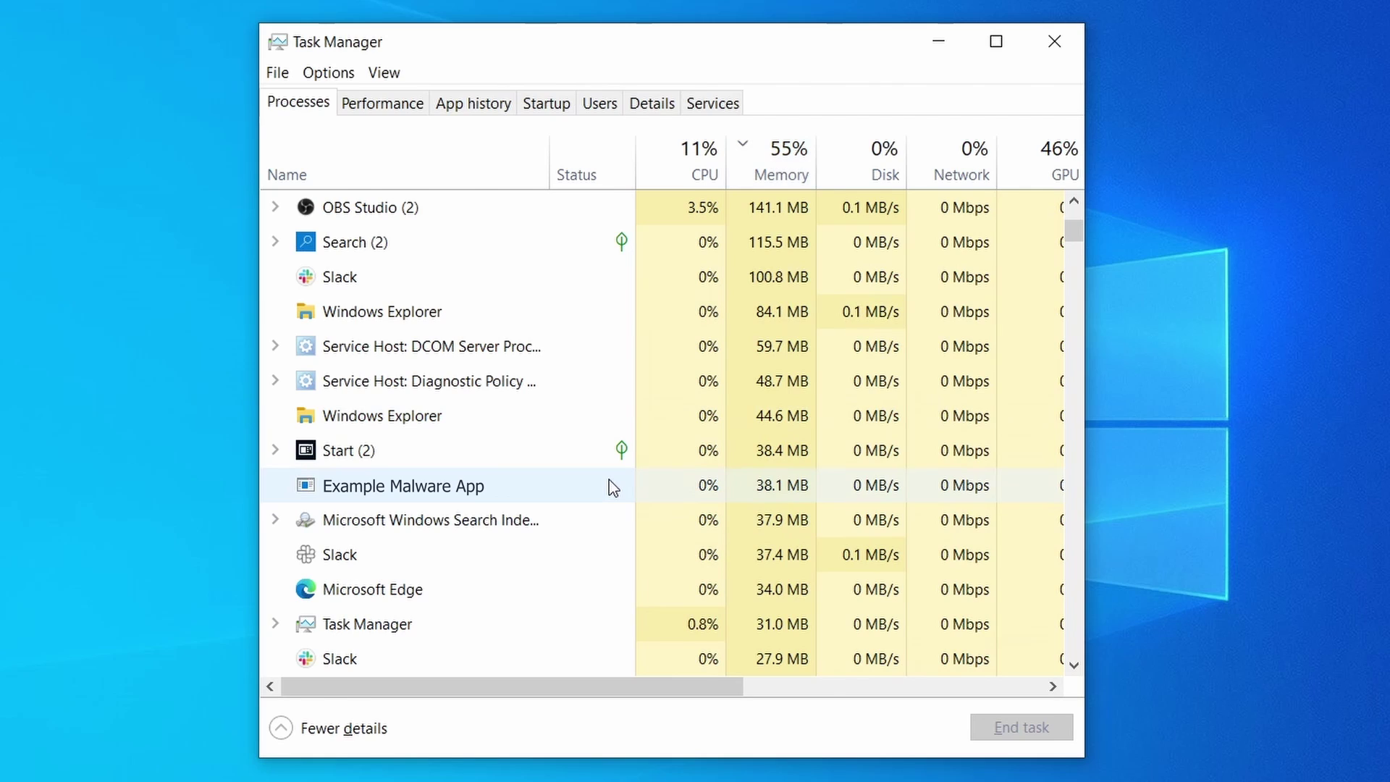
right_click(610, 479)
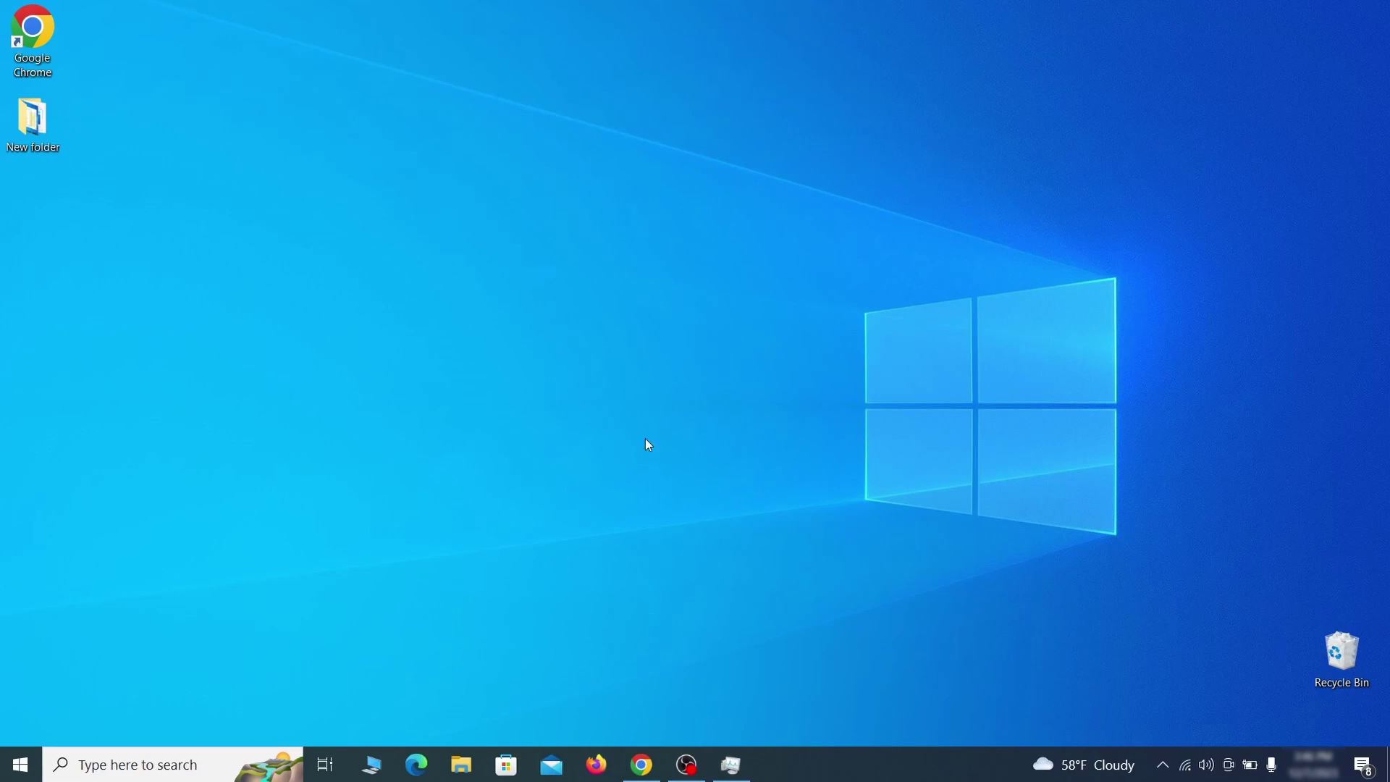
Step: Open the Wi-Fi adapter's Internet Protocol Version 4 (TCP/IPv4) properties from View network connections
key(super)
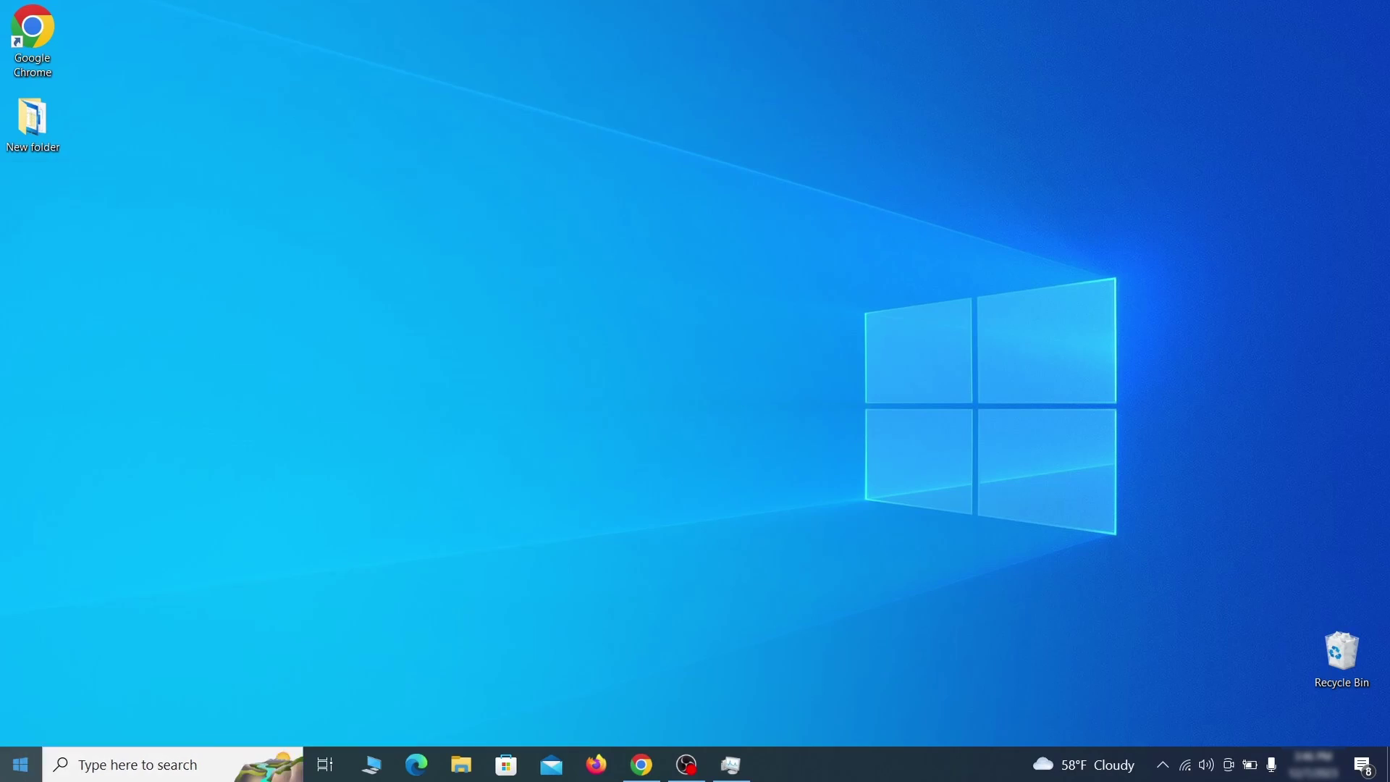
text(view network connections)
key(Return)
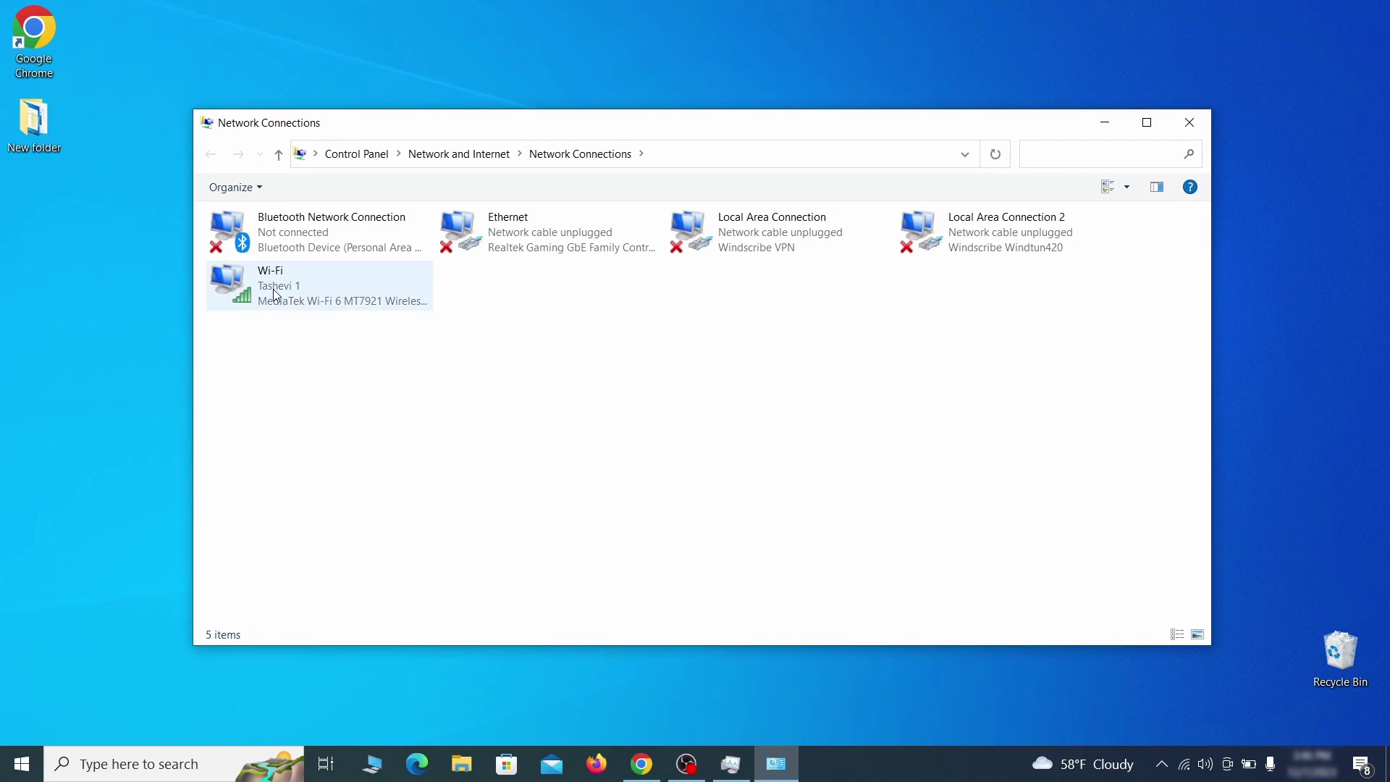
click(251, 278)
right_click(299, 305)
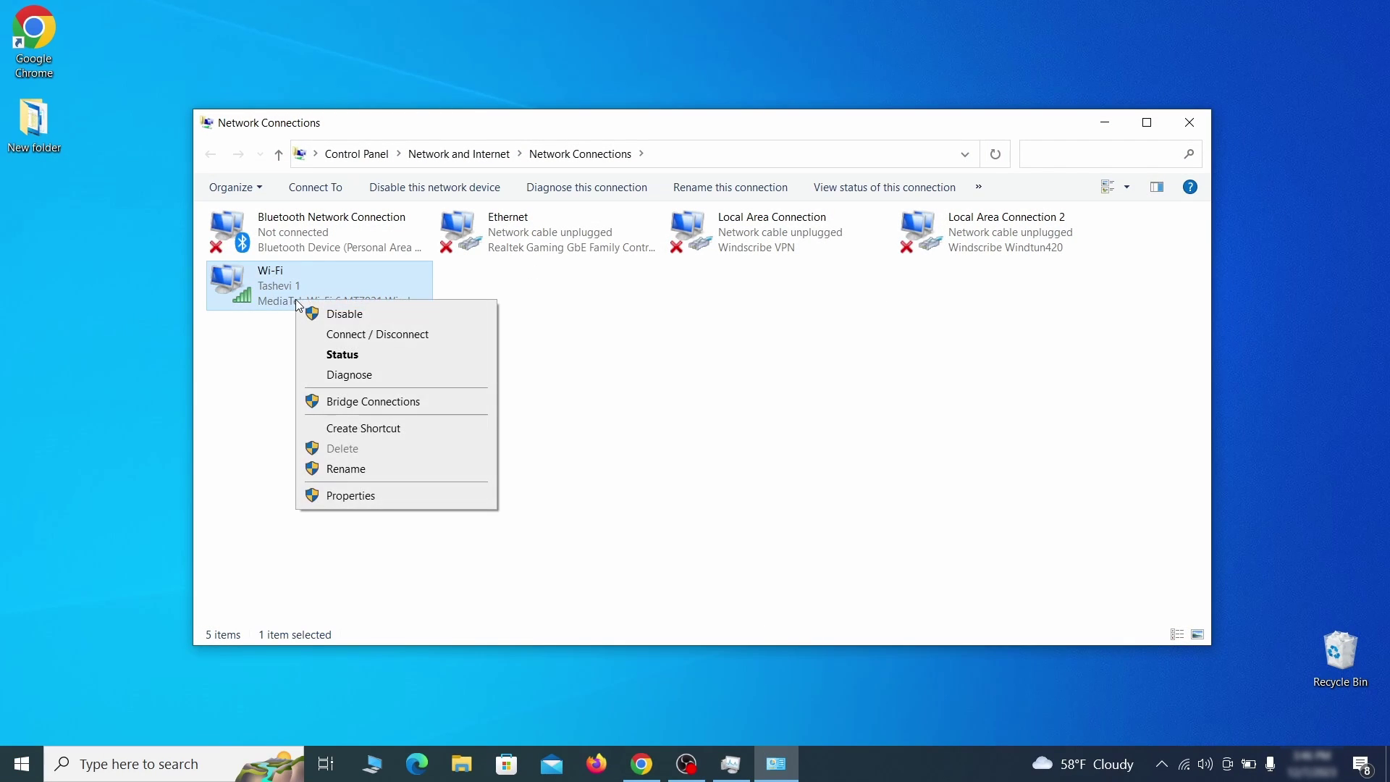
click(378, 498)
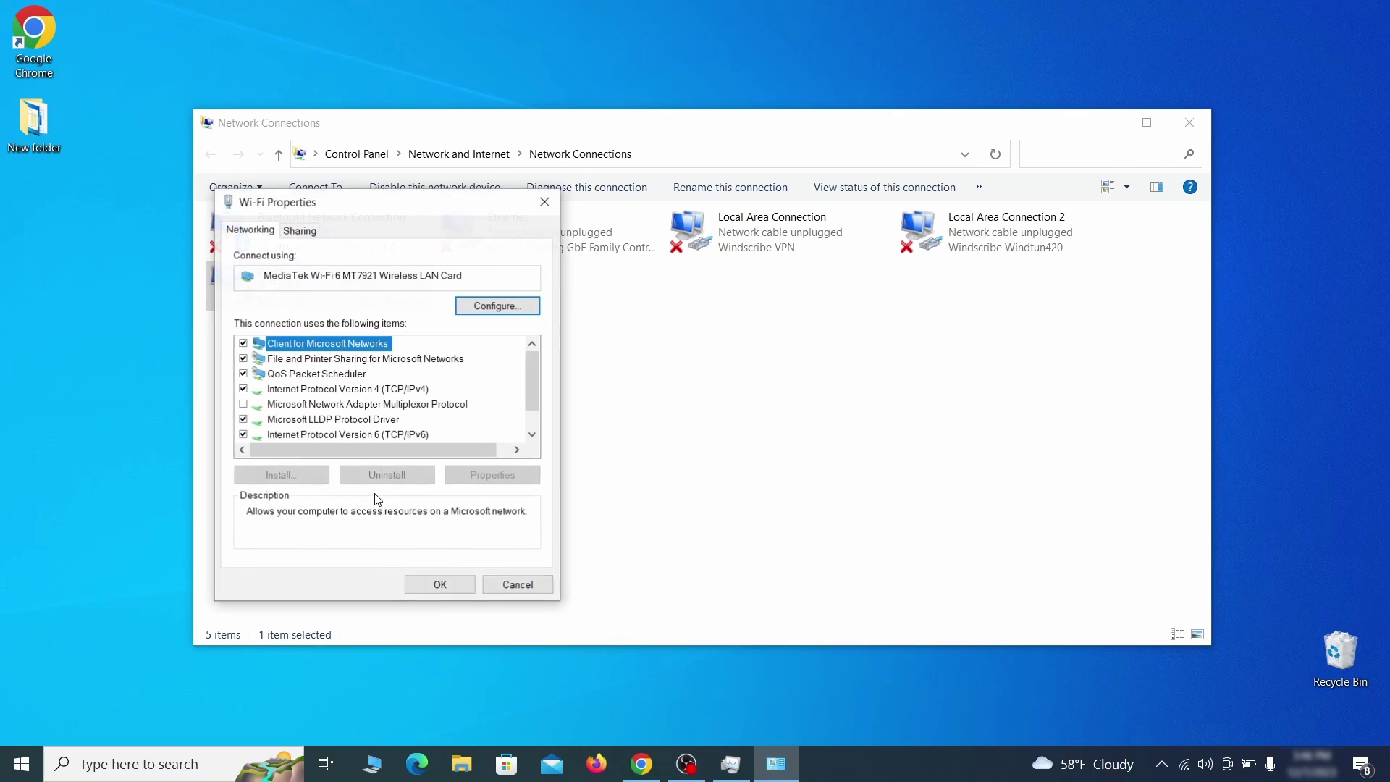
click(363, 392)
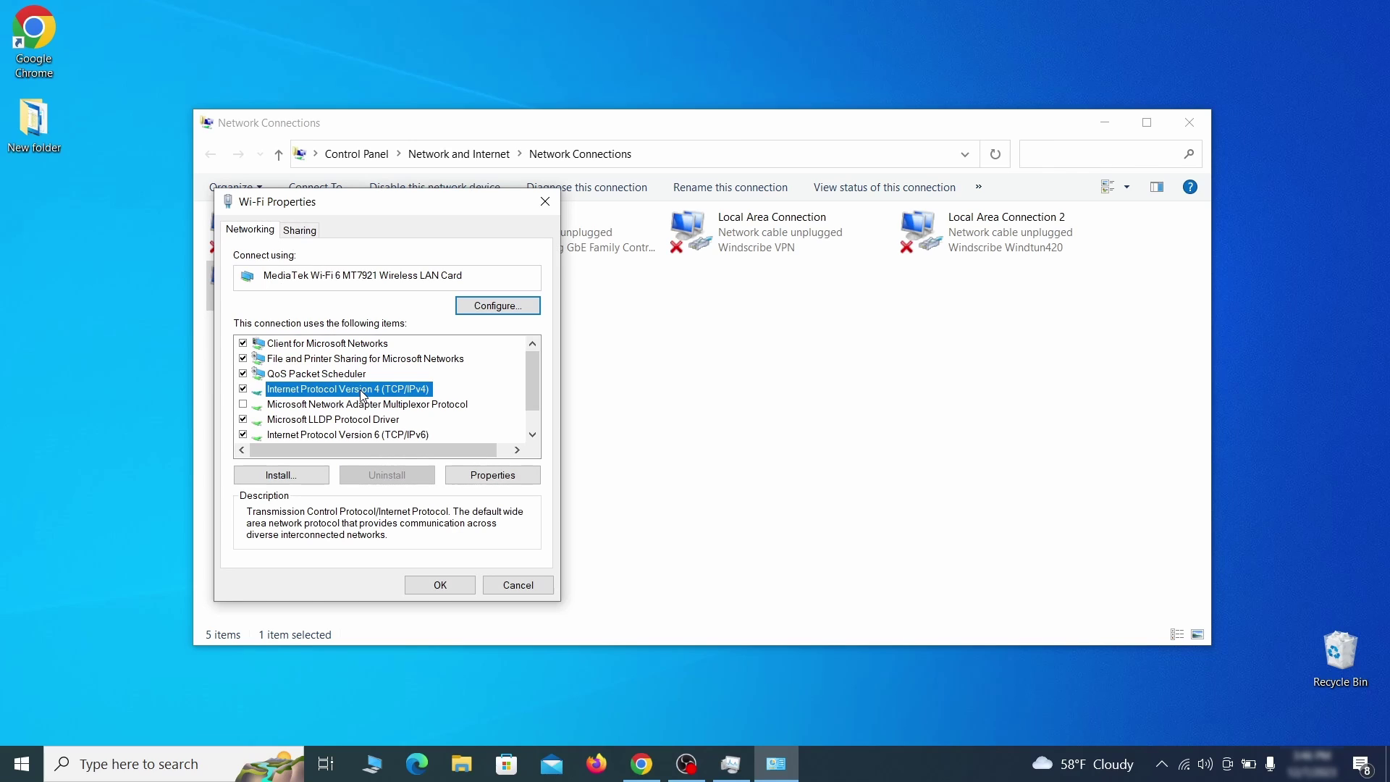
click(493, 475)
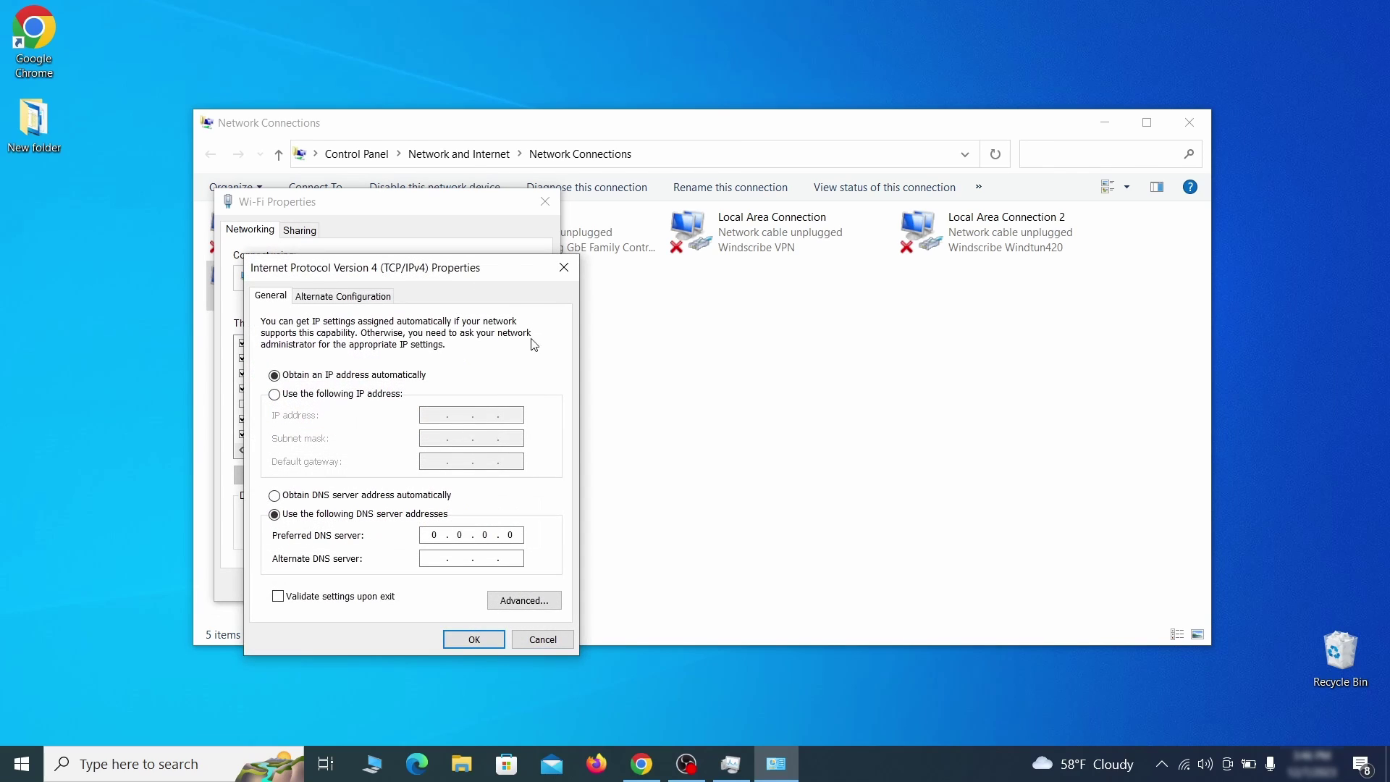
drag(492, 265, 699, 210)
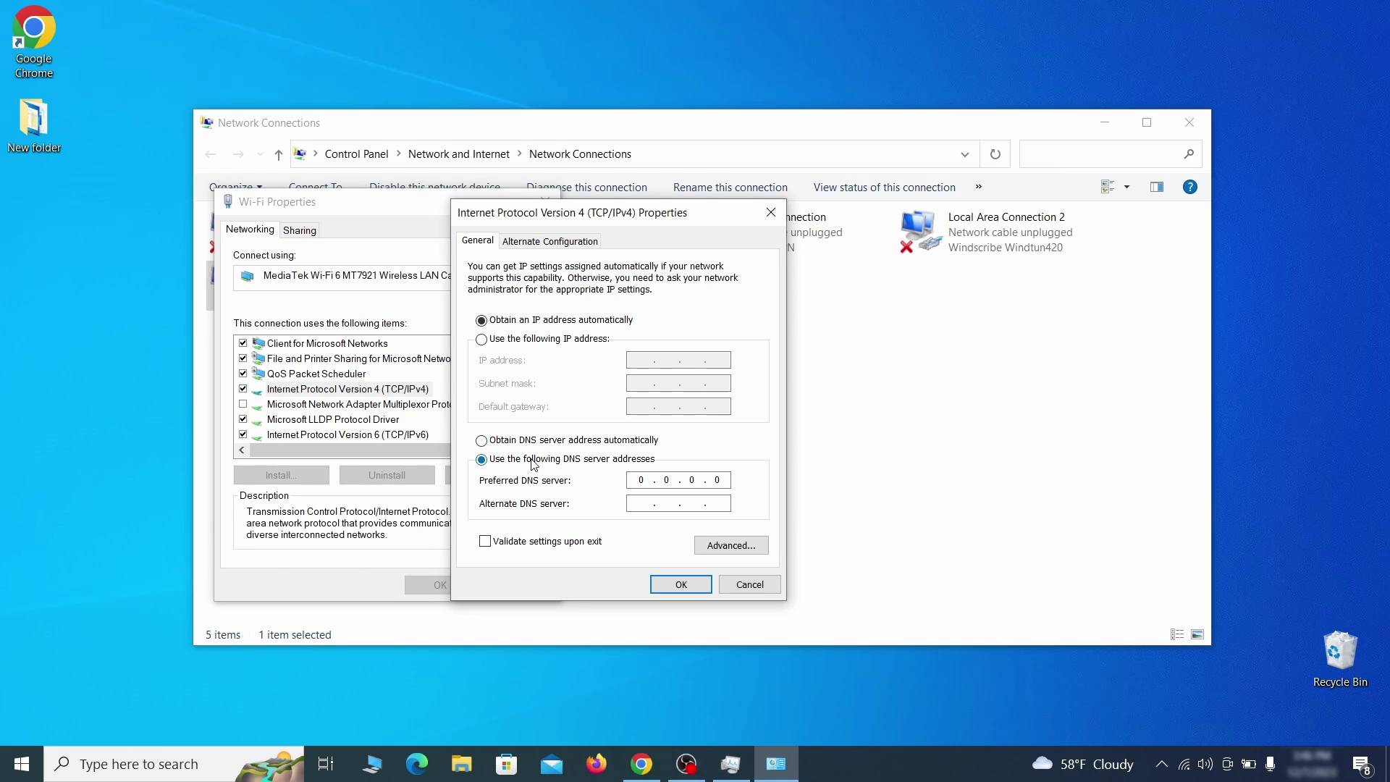
Step: Remove the 0.0.0.0 DNS server in Advanced TCP/IP settings and close all network windows
click(753, 554)
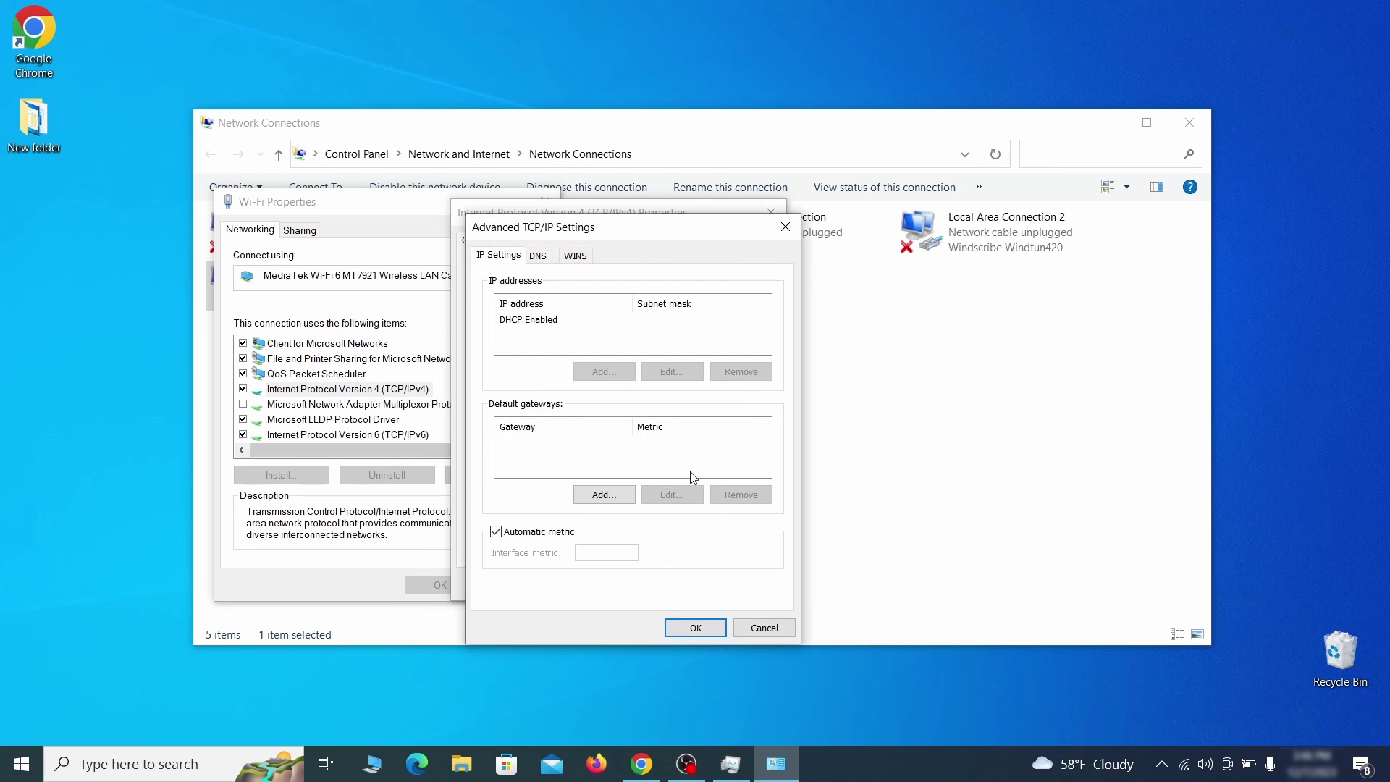
click(545, 259)
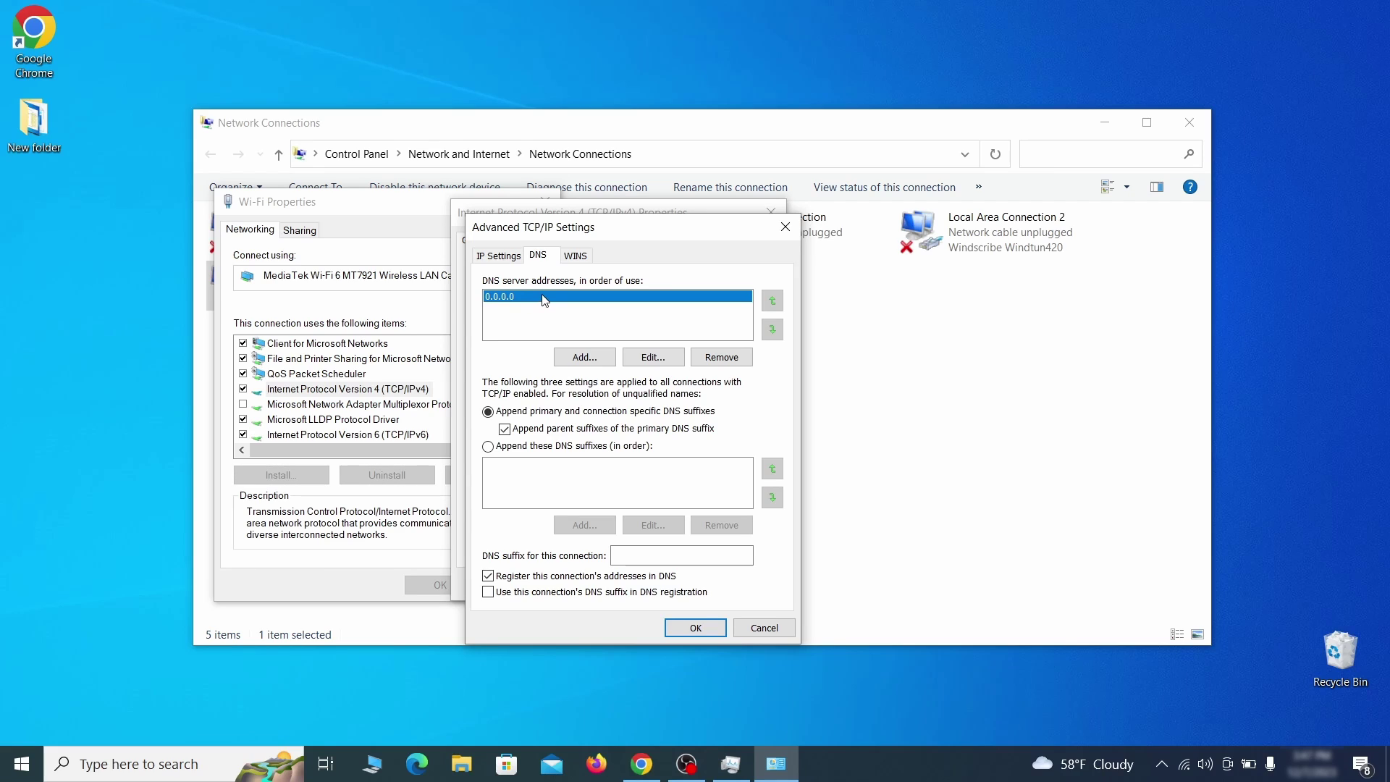
click(735, 362)
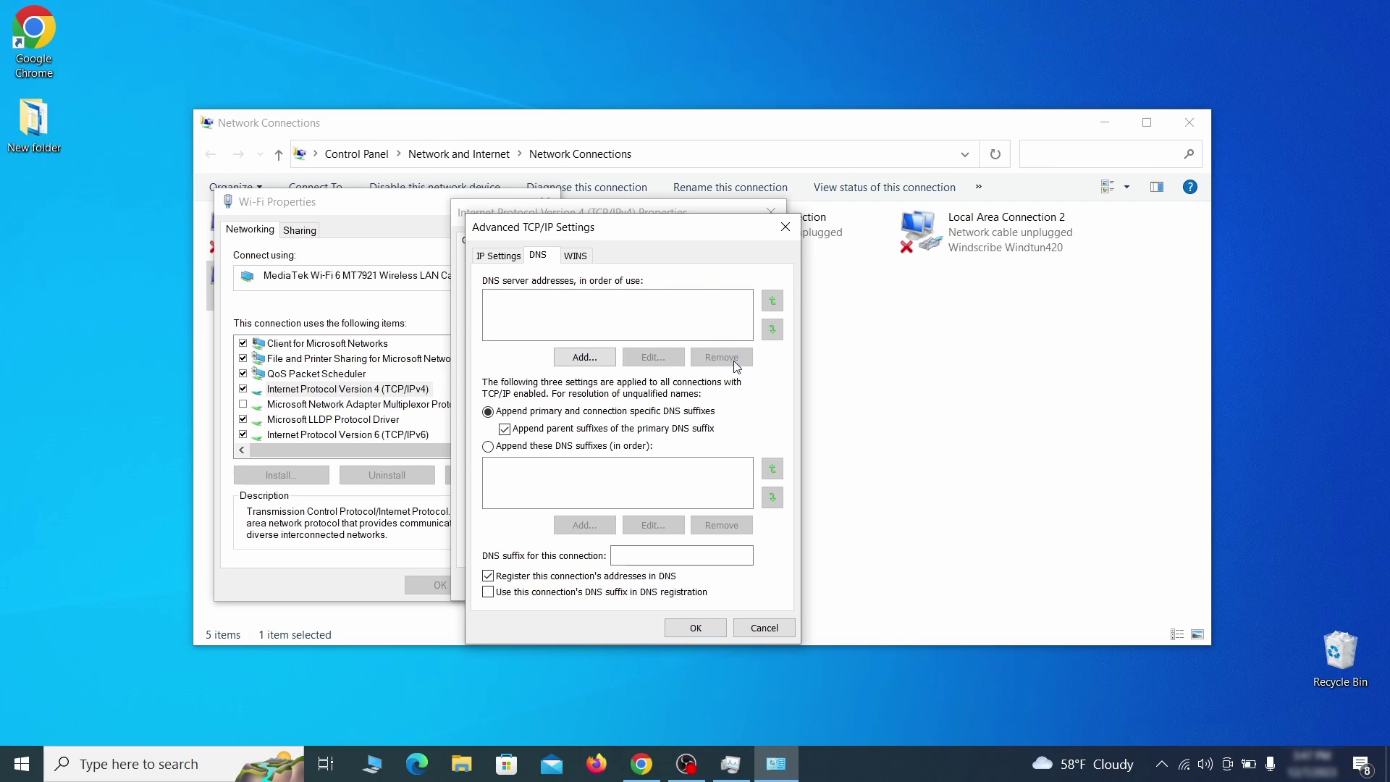
click(695, 628)
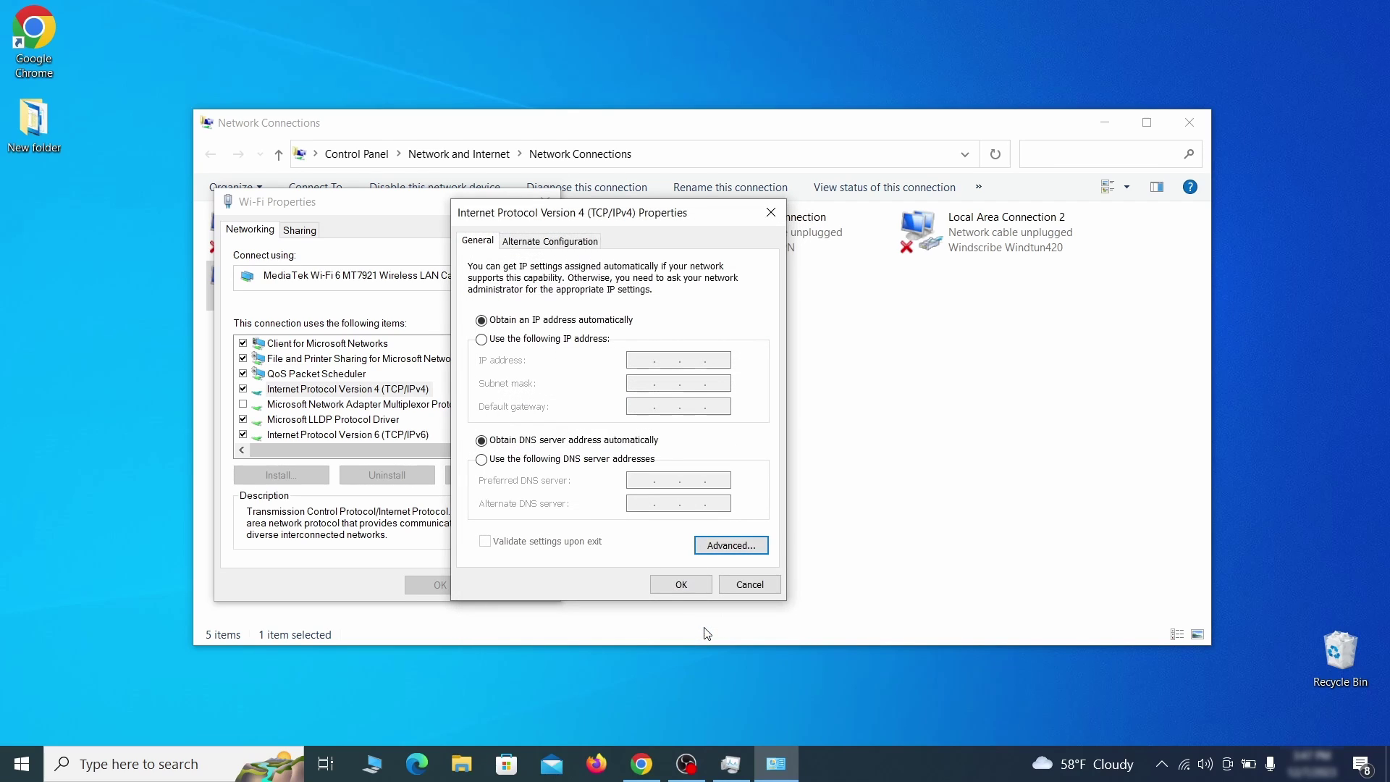
click(680, 585)
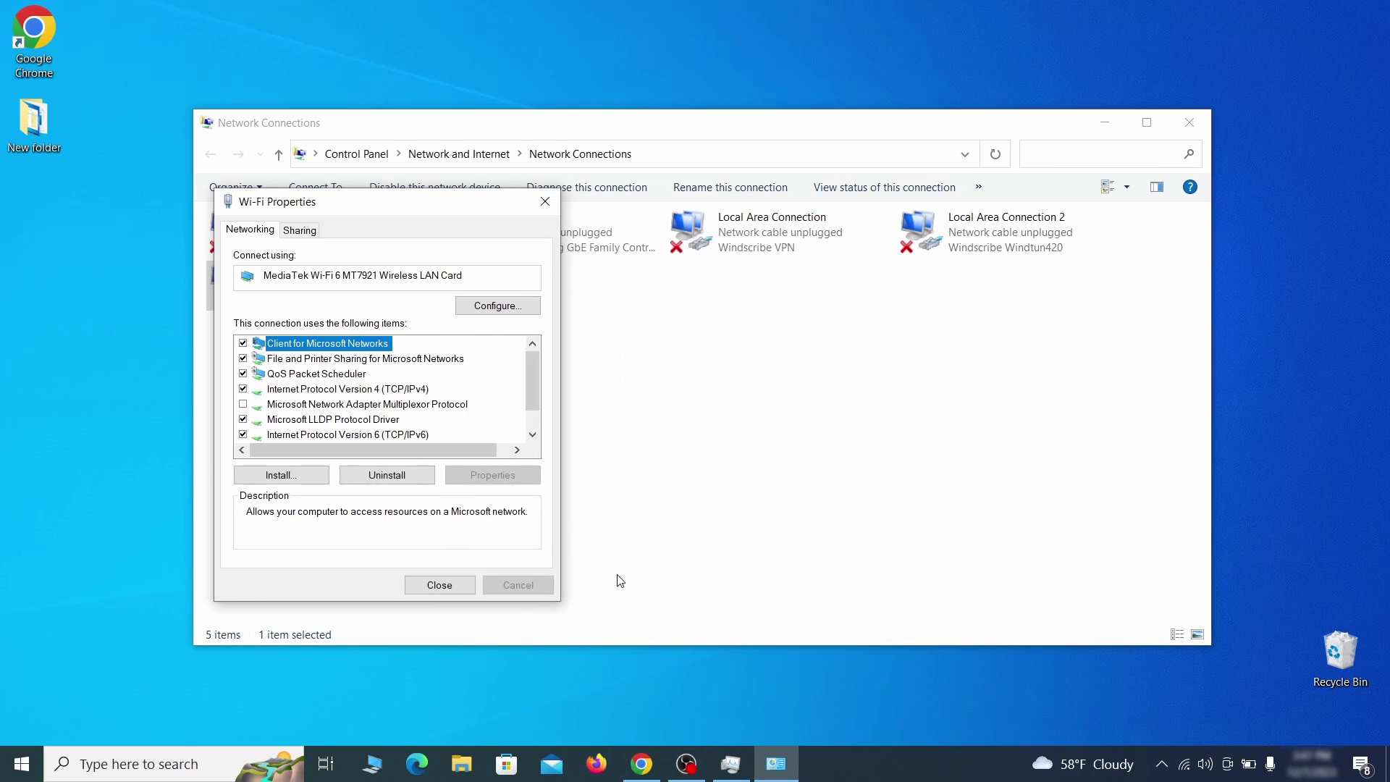
click(439, 585)
Step: Open the hosts file in Notepad by searching its pasted path
key(alt+F4)
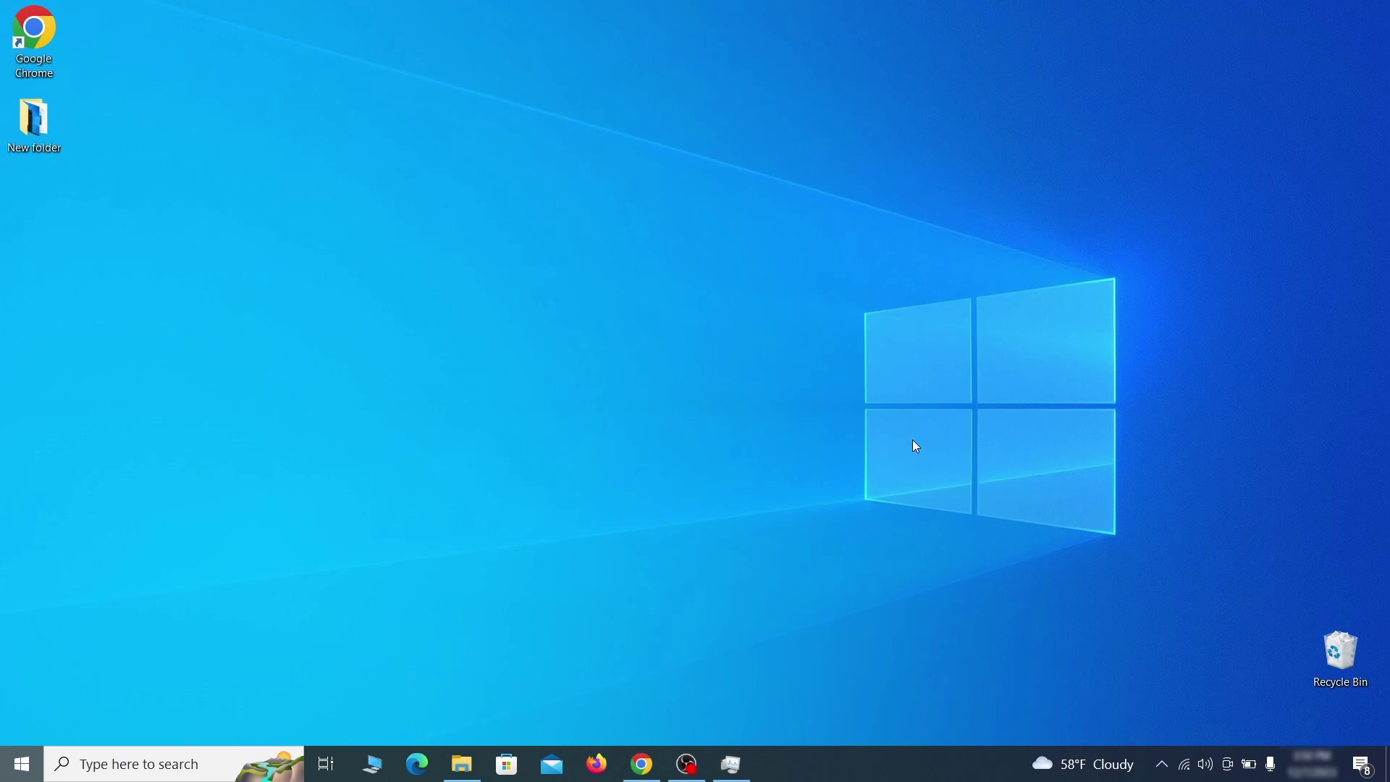
key(super)
text(C:\Windows\System32\drivers\etc\hosts)
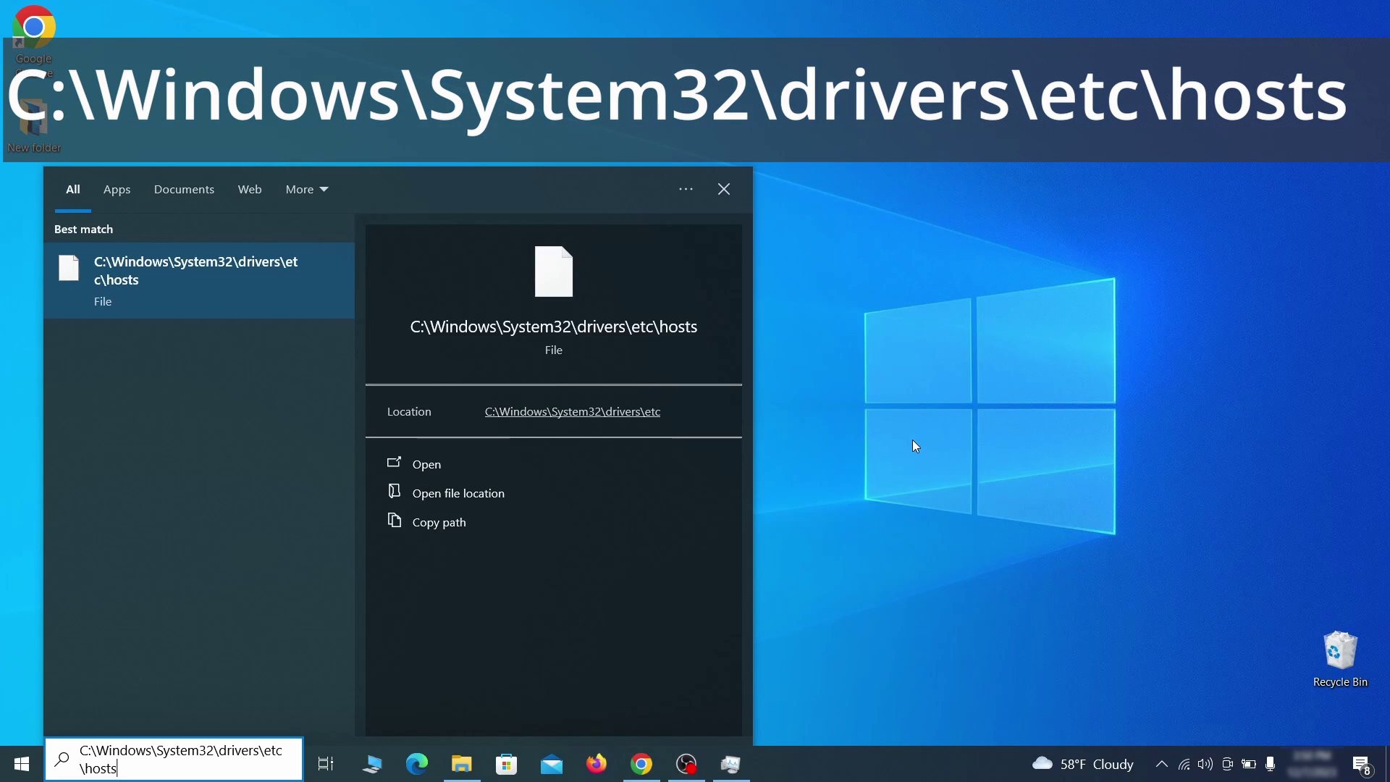
key(Return)
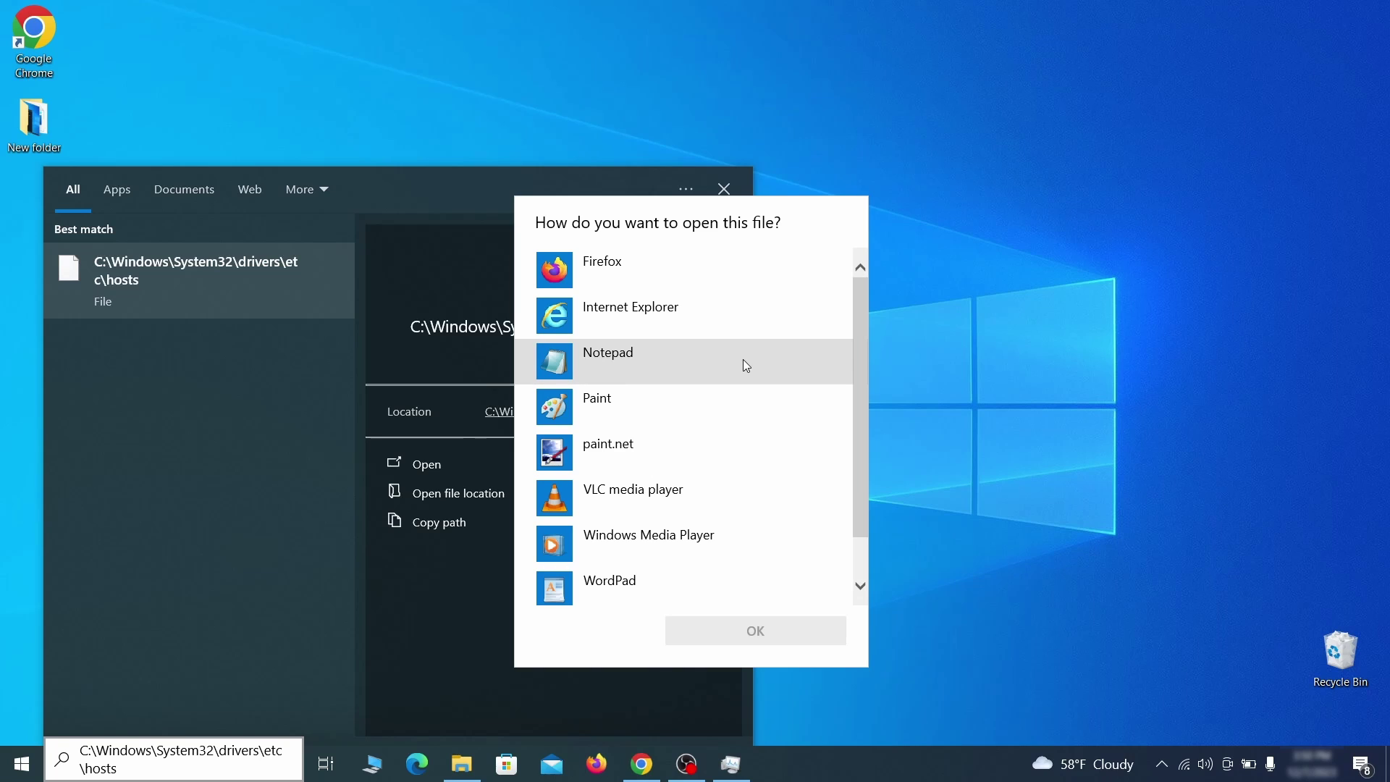
double_click(745, 364)
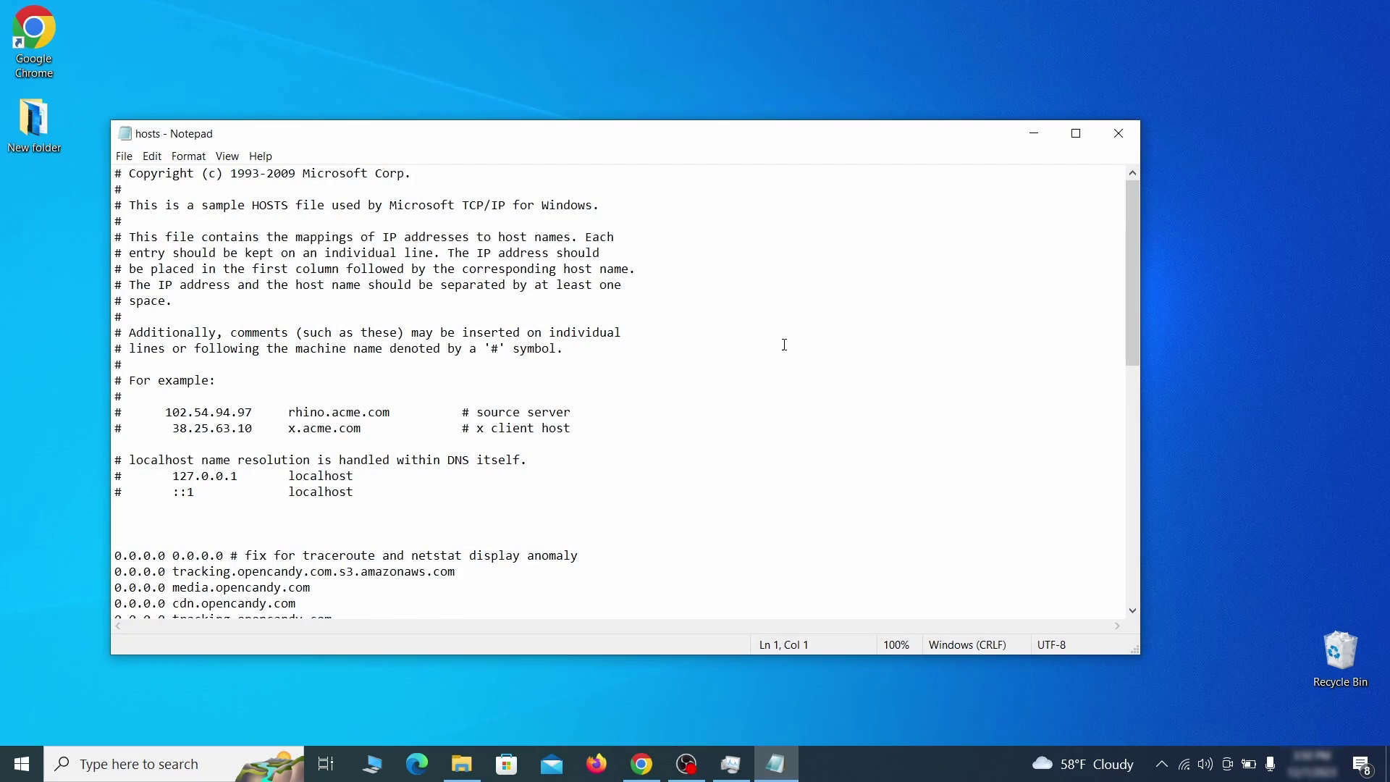
Step: Delete the 0.0.0.0 entries from the traceroute line to the end and save the hosts file
scroll(786, 344, down, 3)
click(567, 364)
drag(117, 414, 353, 583)
scroll(397, 478, down, 8)
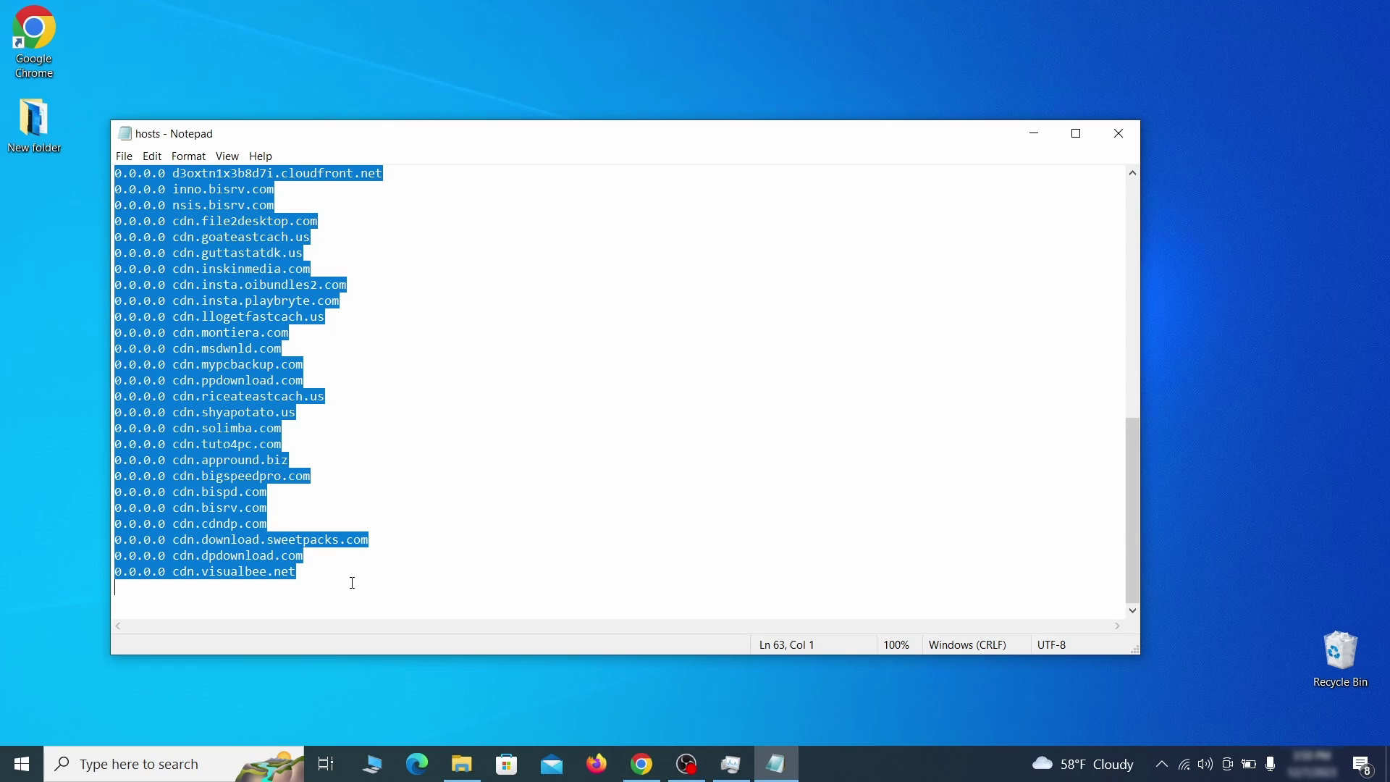
key(Delete)
click(124, 156)
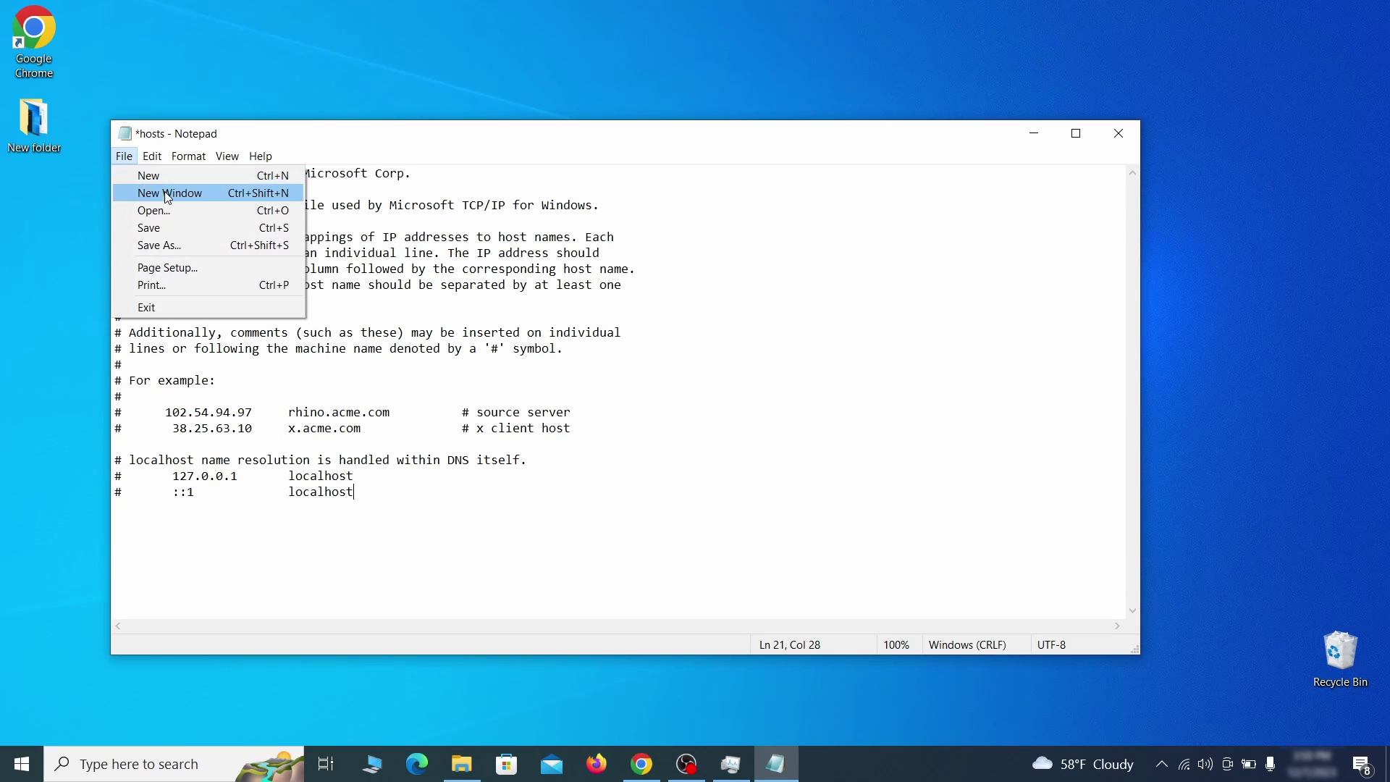
click(179, 226)
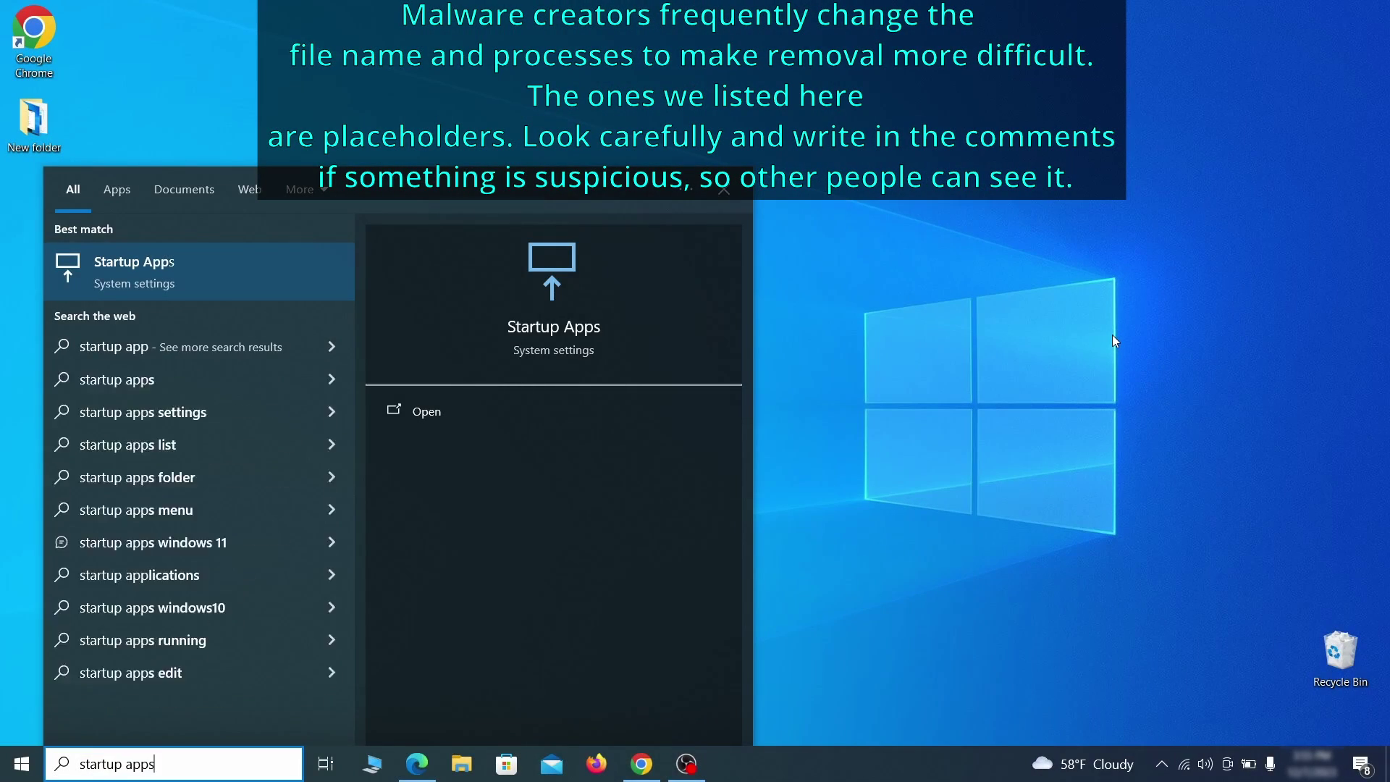
Step: Switch Example Malware App to Off in the Startup Apps settings page
key(Return)
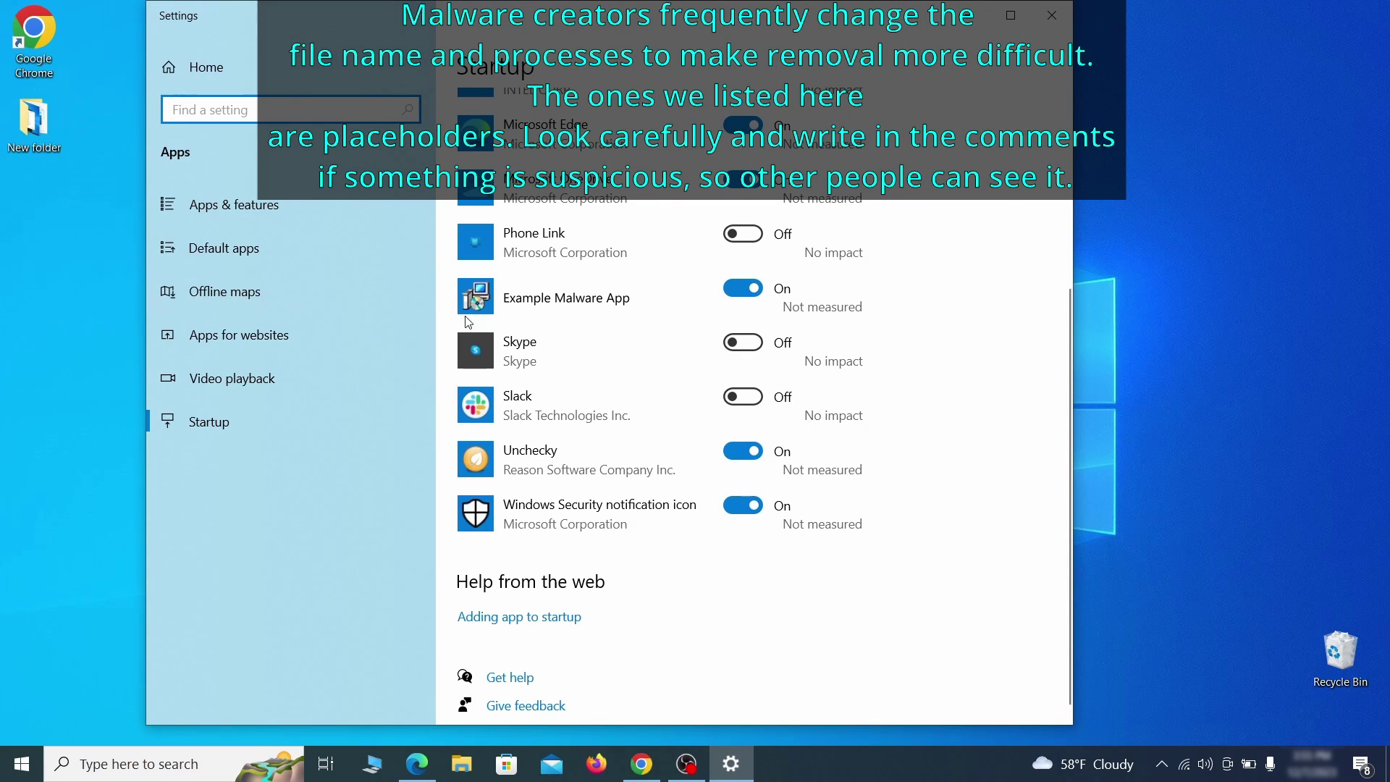
click(747, 300)
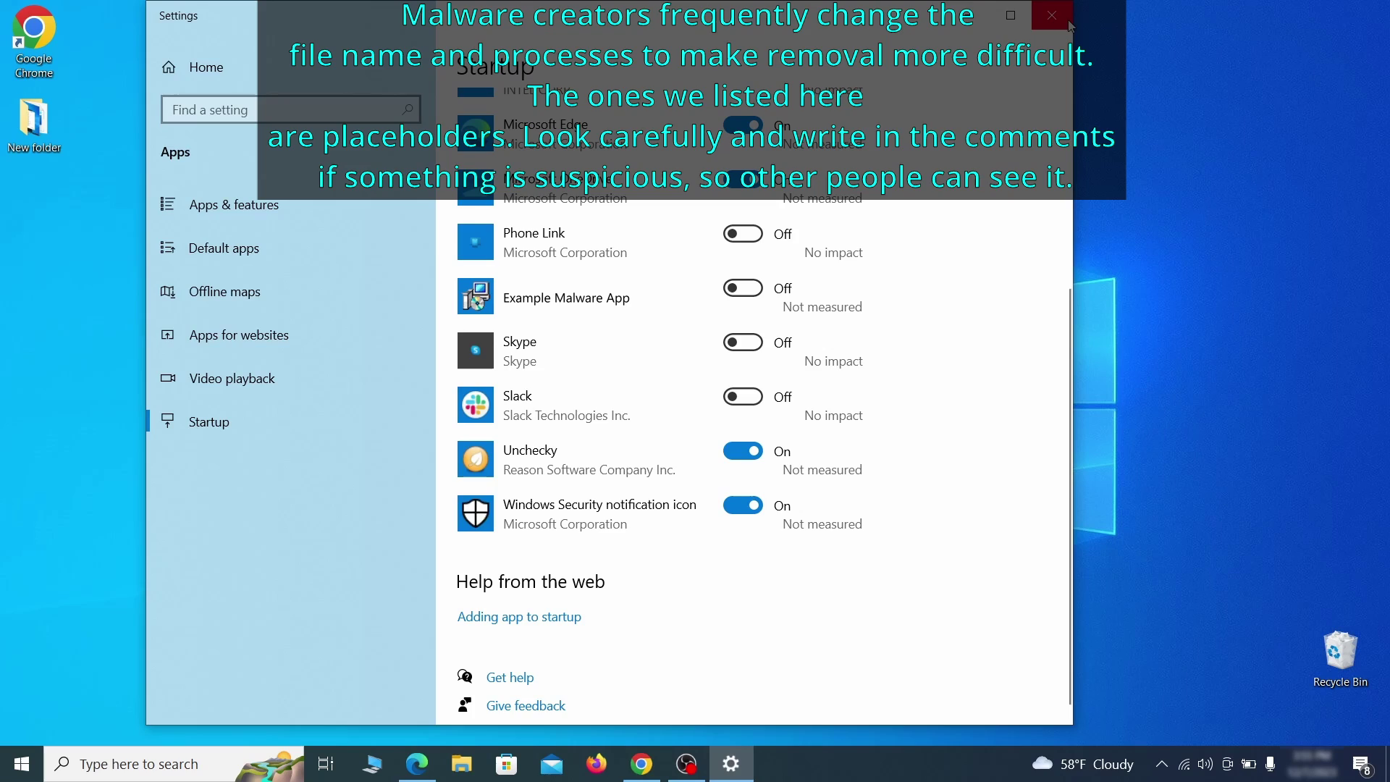
Step: Close Settings, launch Task Scheduler and show the Task Scheduler Library tasks
click(1065, 18)
text(ta)
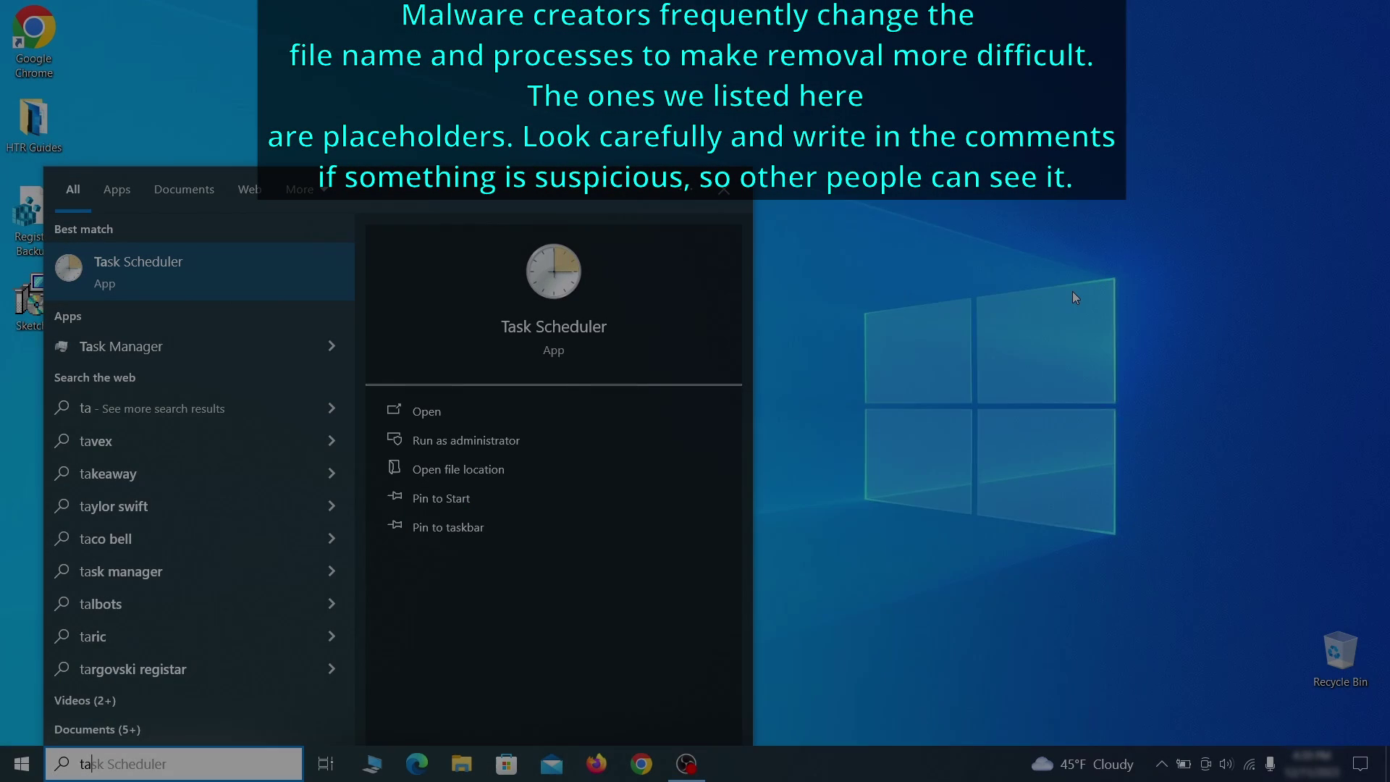
text(sk schedu)
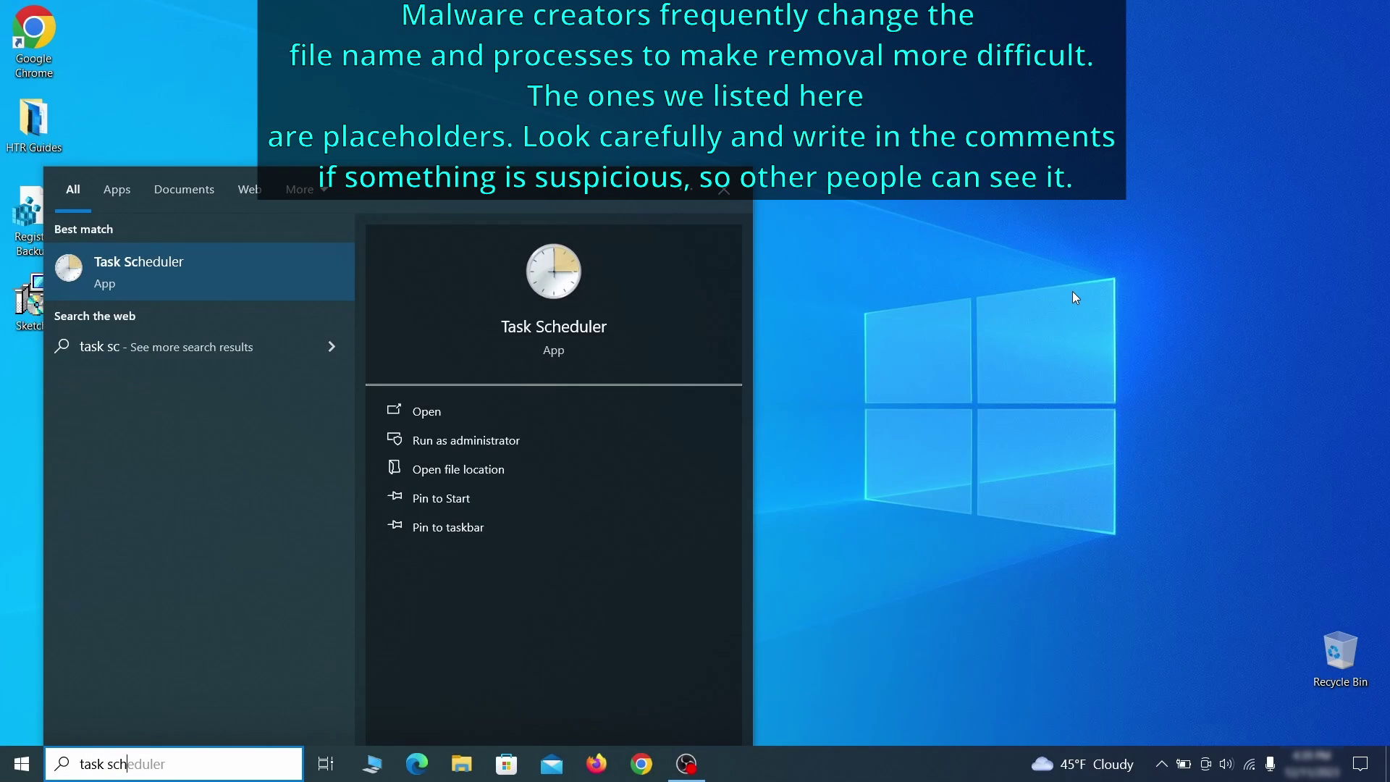
key(Return)
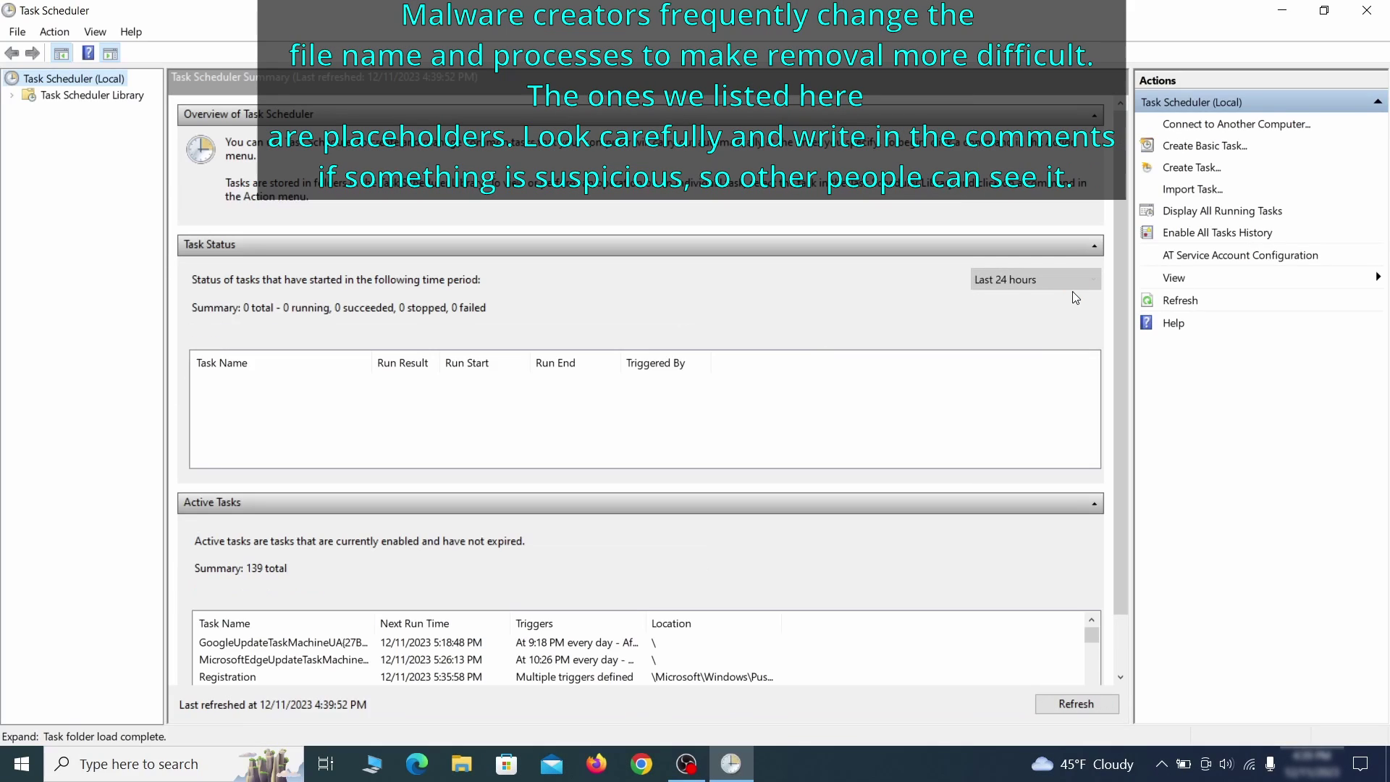
click(92, 95)
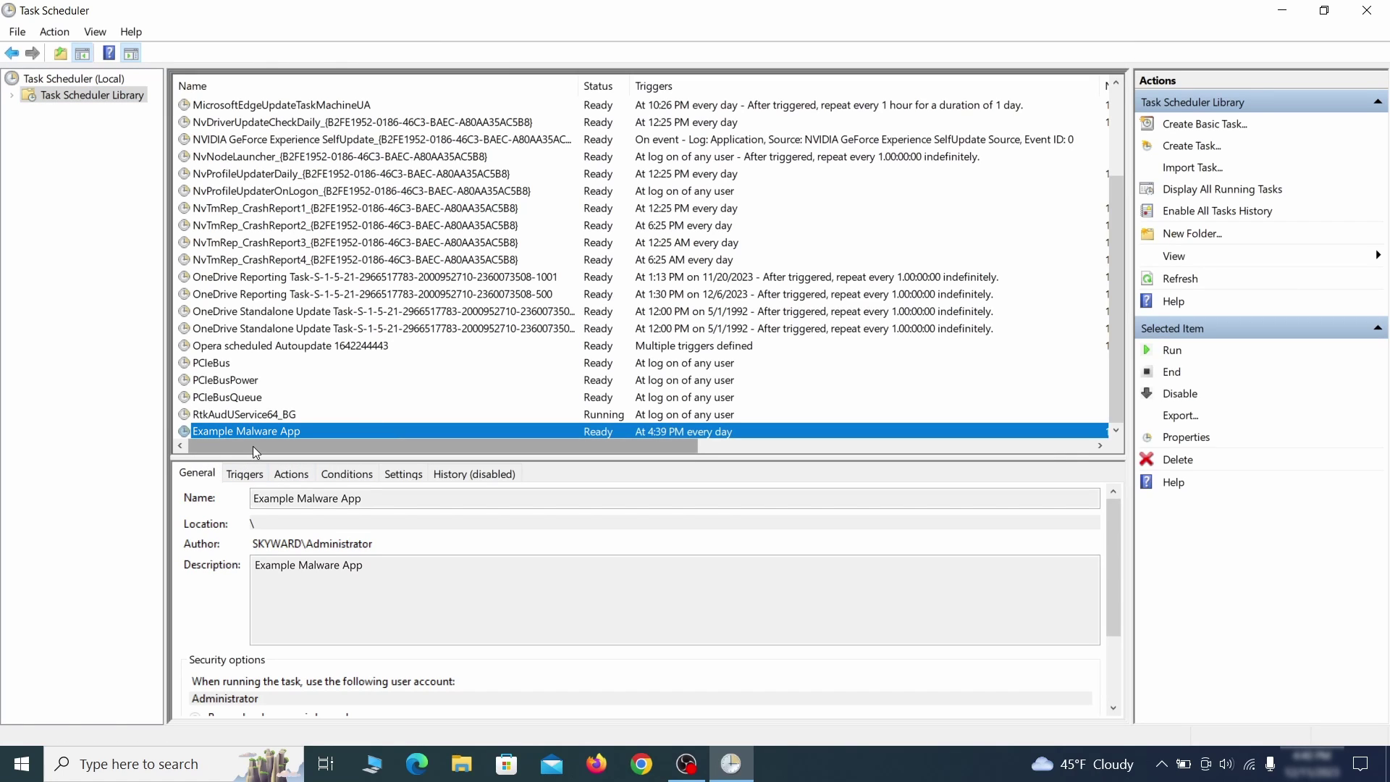
Step: Check the Example Malware App task's triggers and actions, then delete the task
right_click(402, 434)
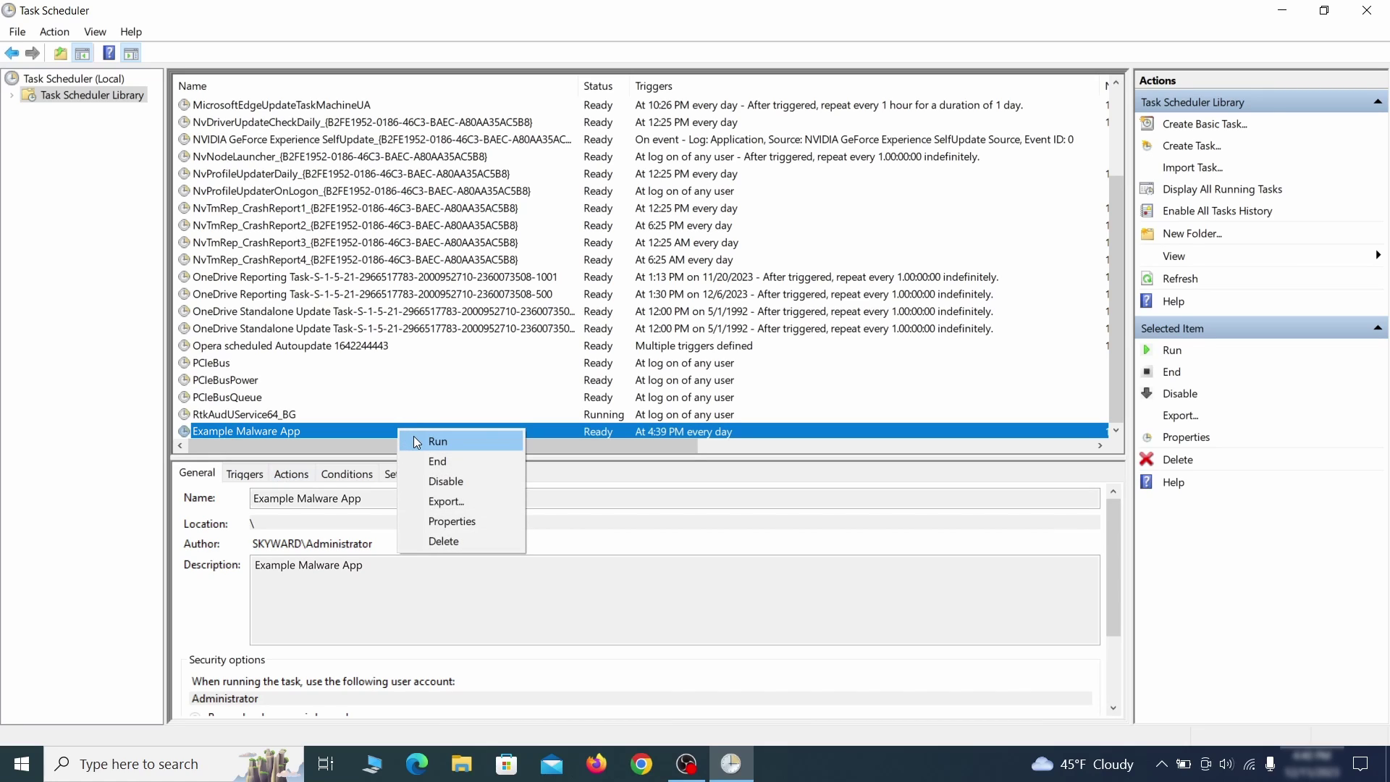
click(456, 523)
click(158, 119)
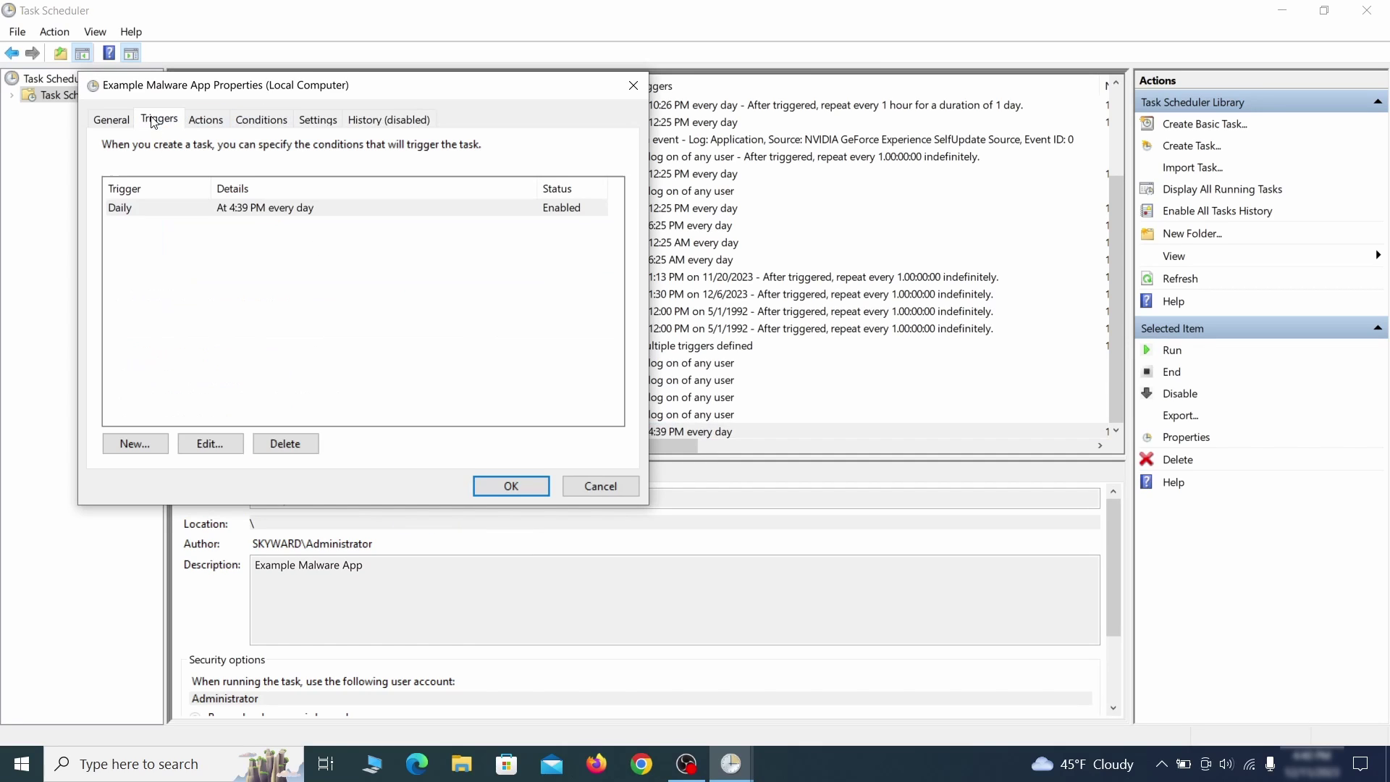
click(210, 120)
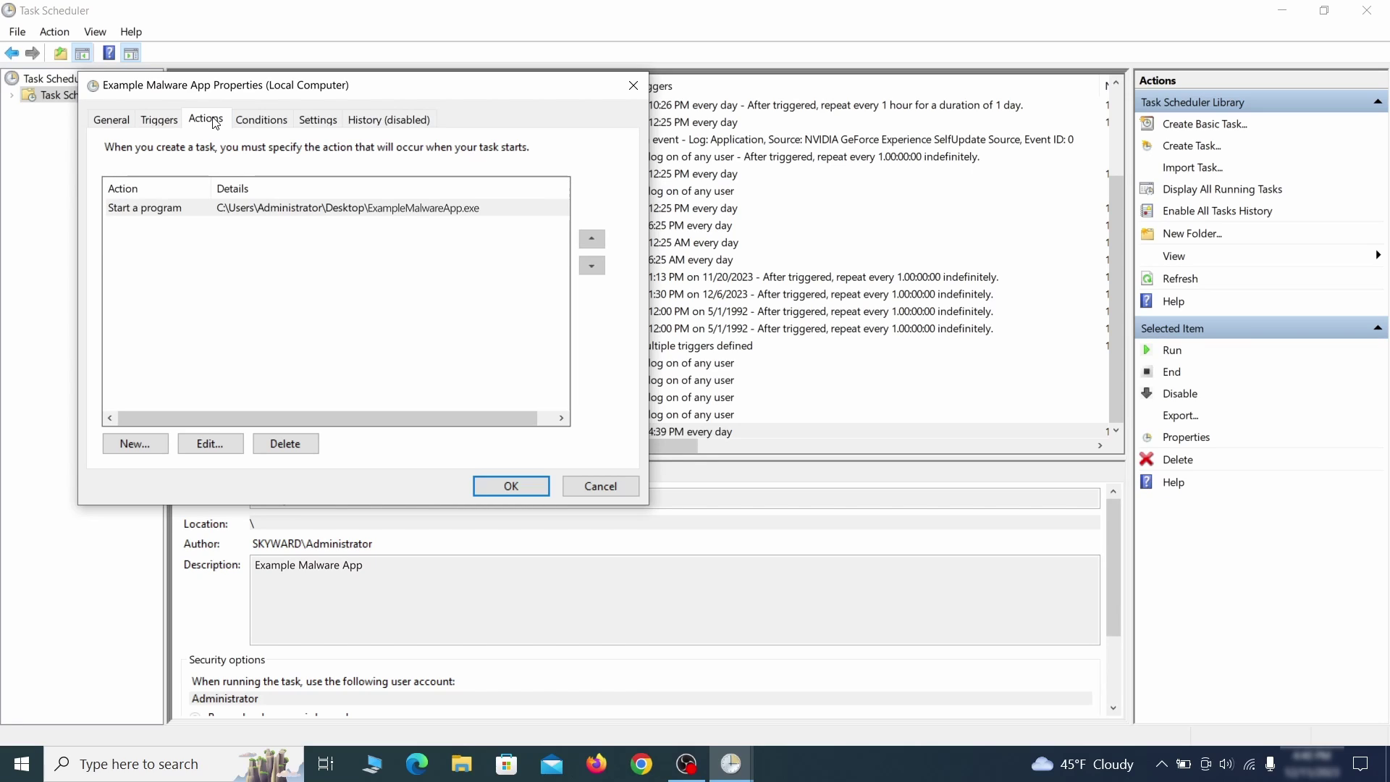
key(Escape)
right_click(446, 430)
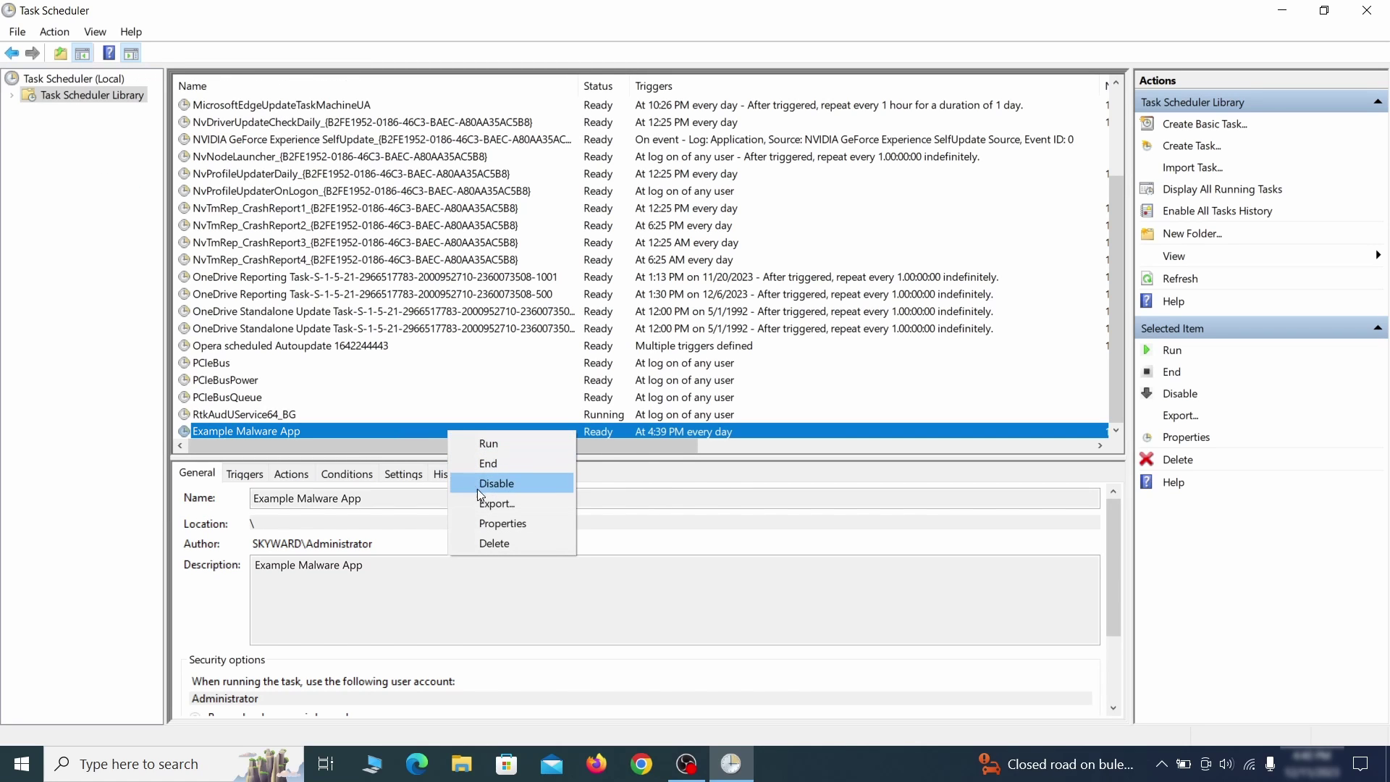
click(493, 543)
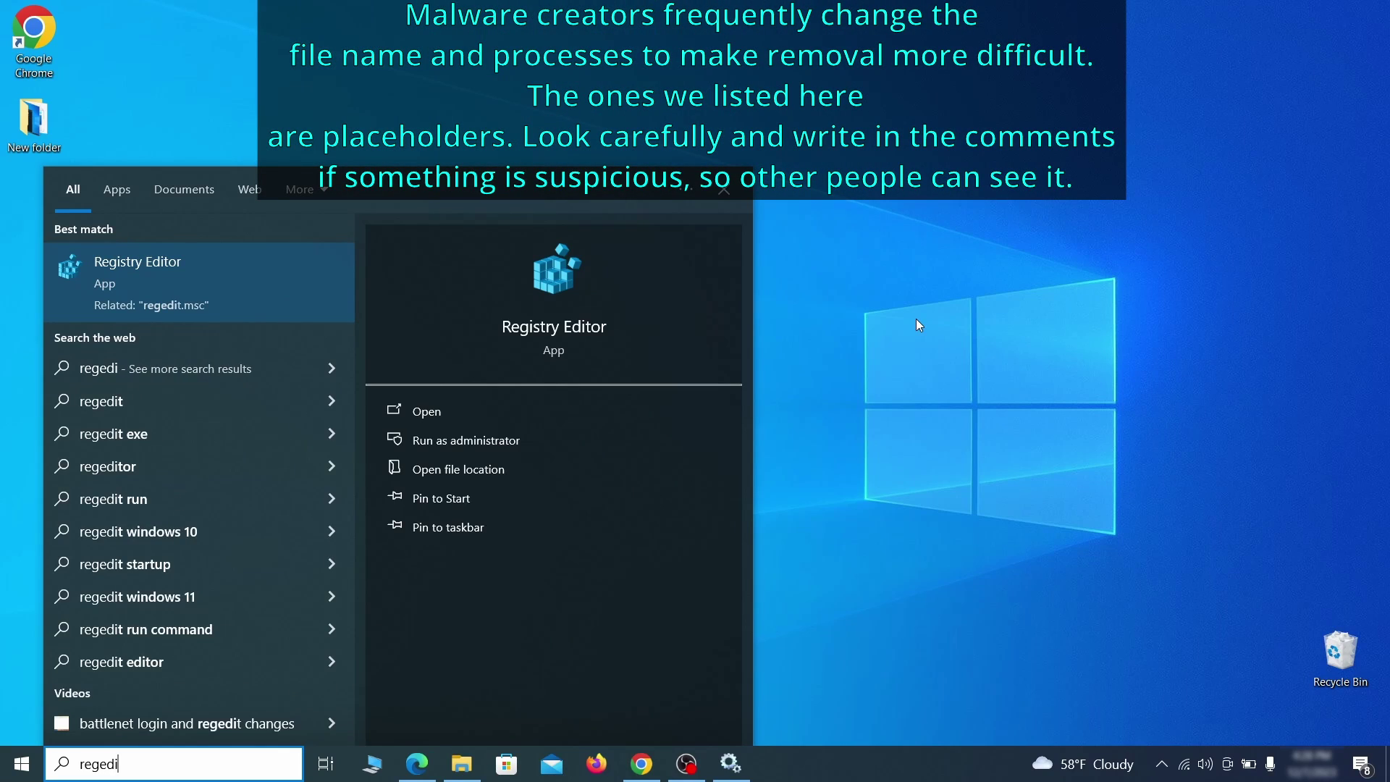
Step: Run Registry Editor as administrator and export HKEY_CURRENT_USER to the desktop as 'Registry Backup 1'
text(t)
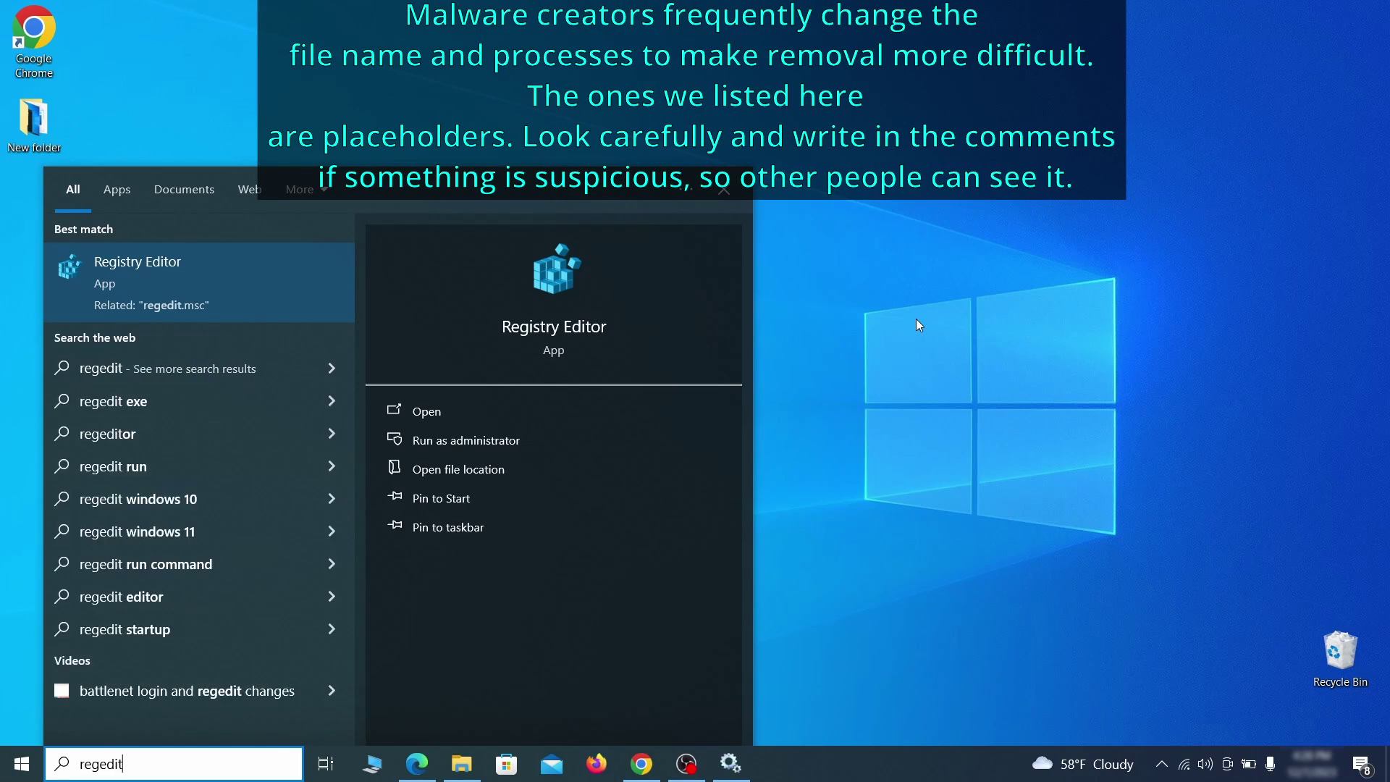
right_click(258, 271)
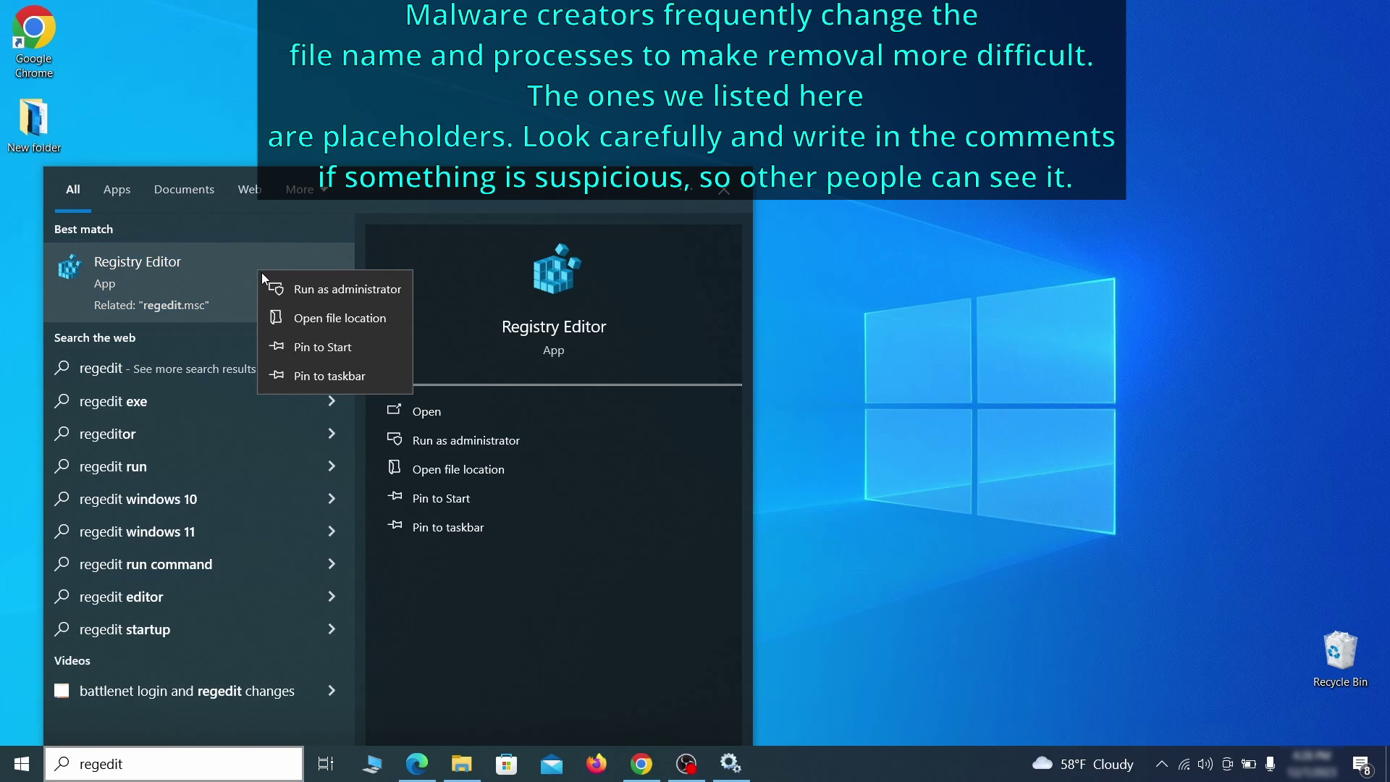
click(335, 290)
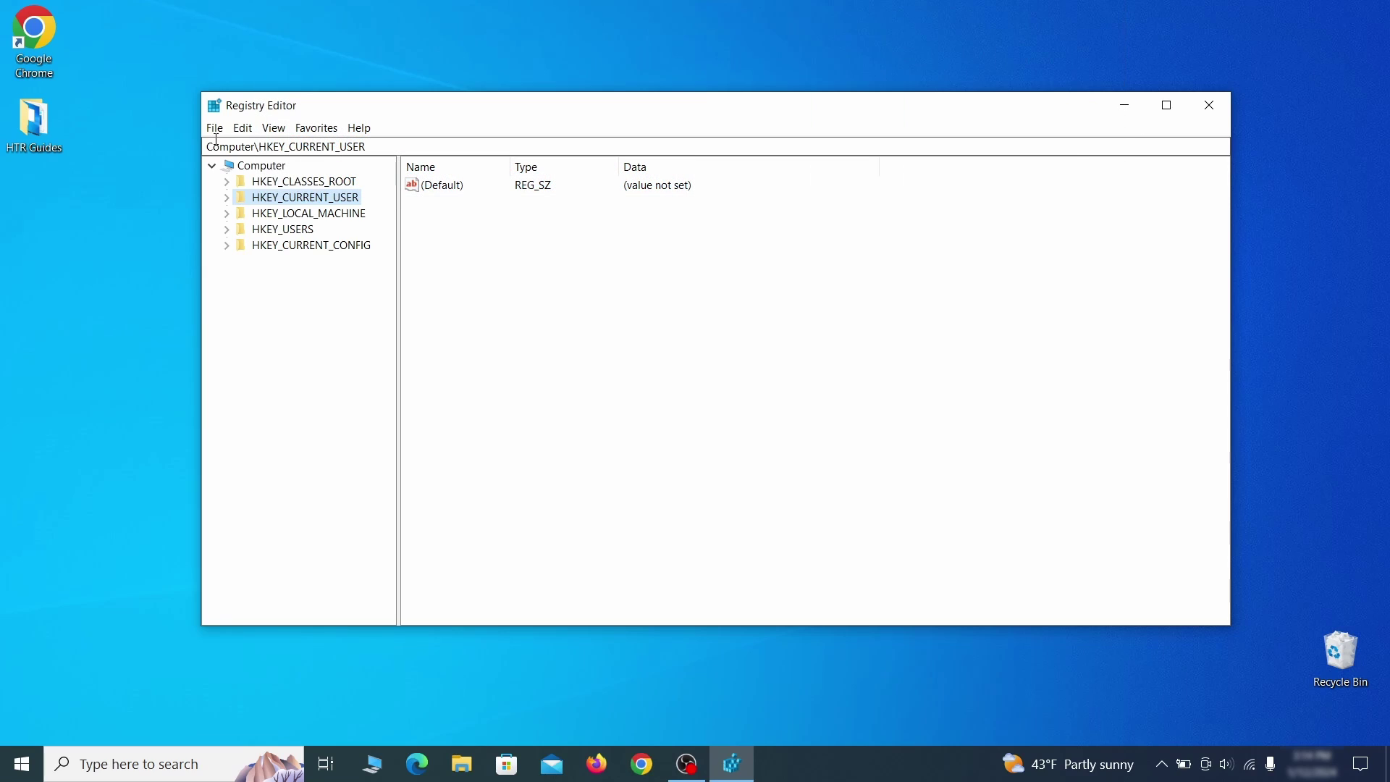
click(215, 128)
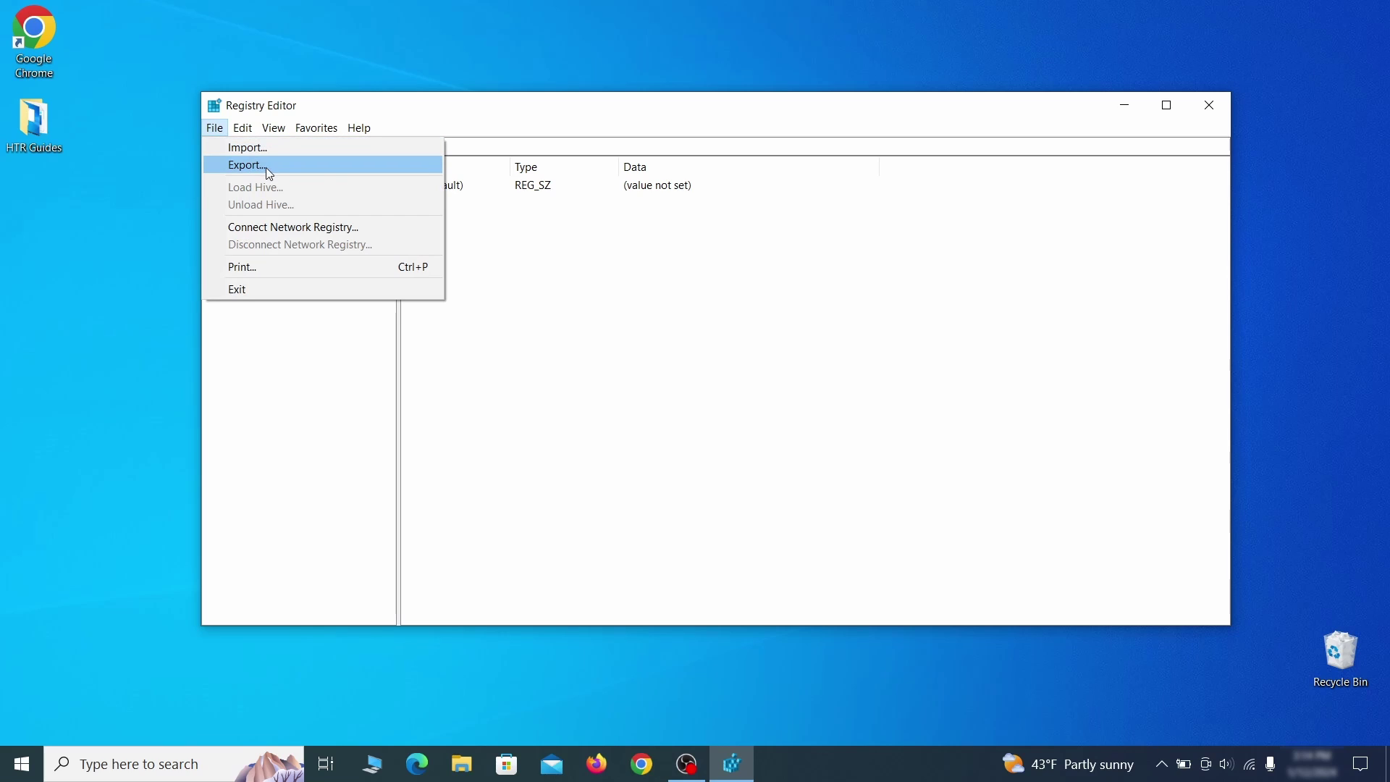
click(335, 166)
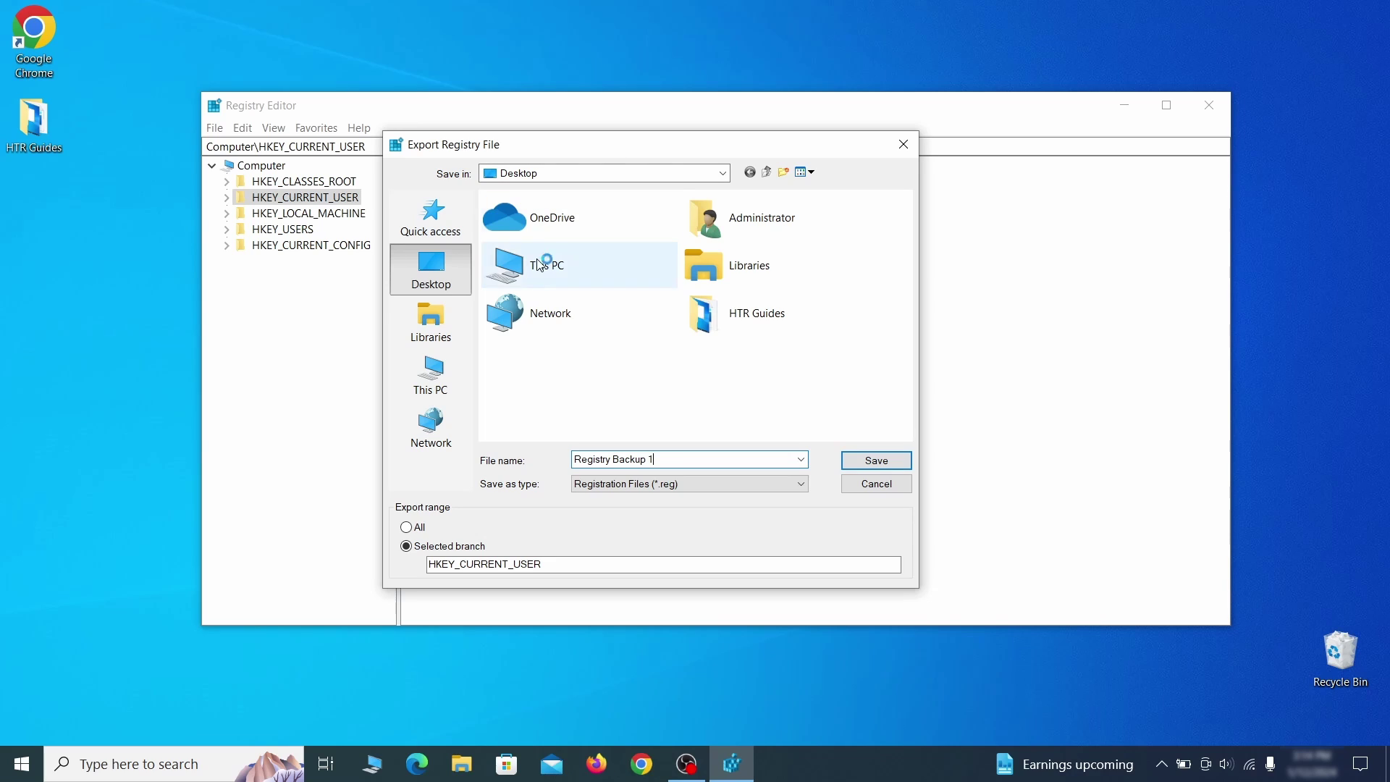
key(Return)
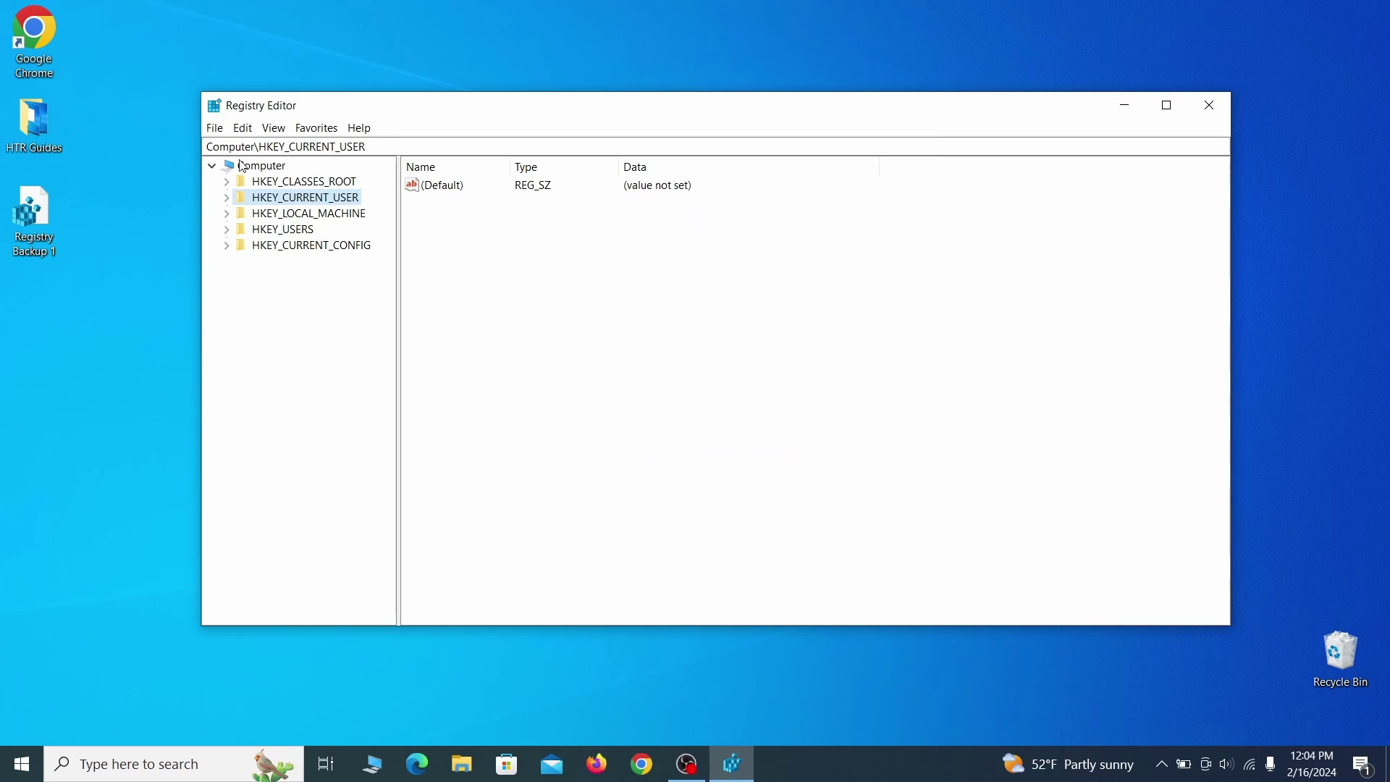
Step: Import the 'Registry Backup 1' file back into the registry
click(215, 129)
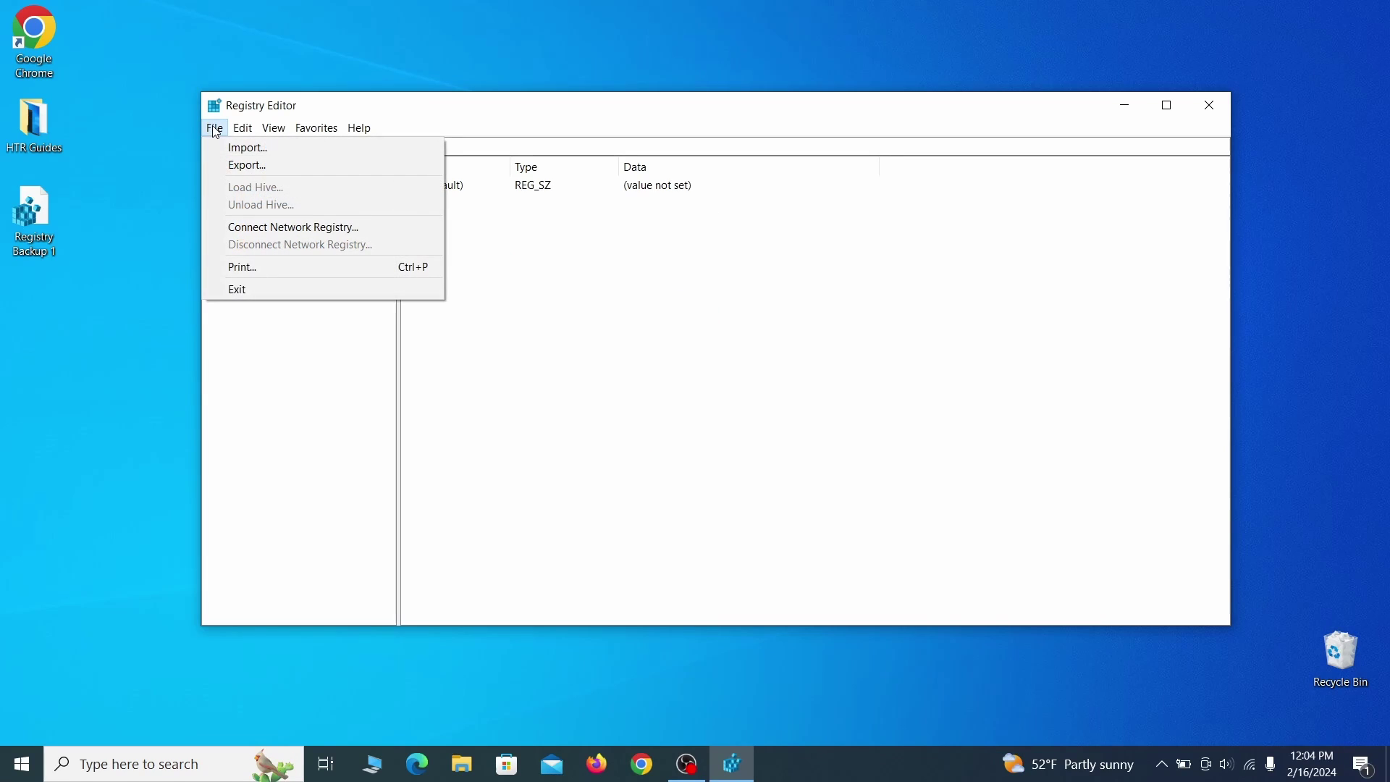
click(304, 156)
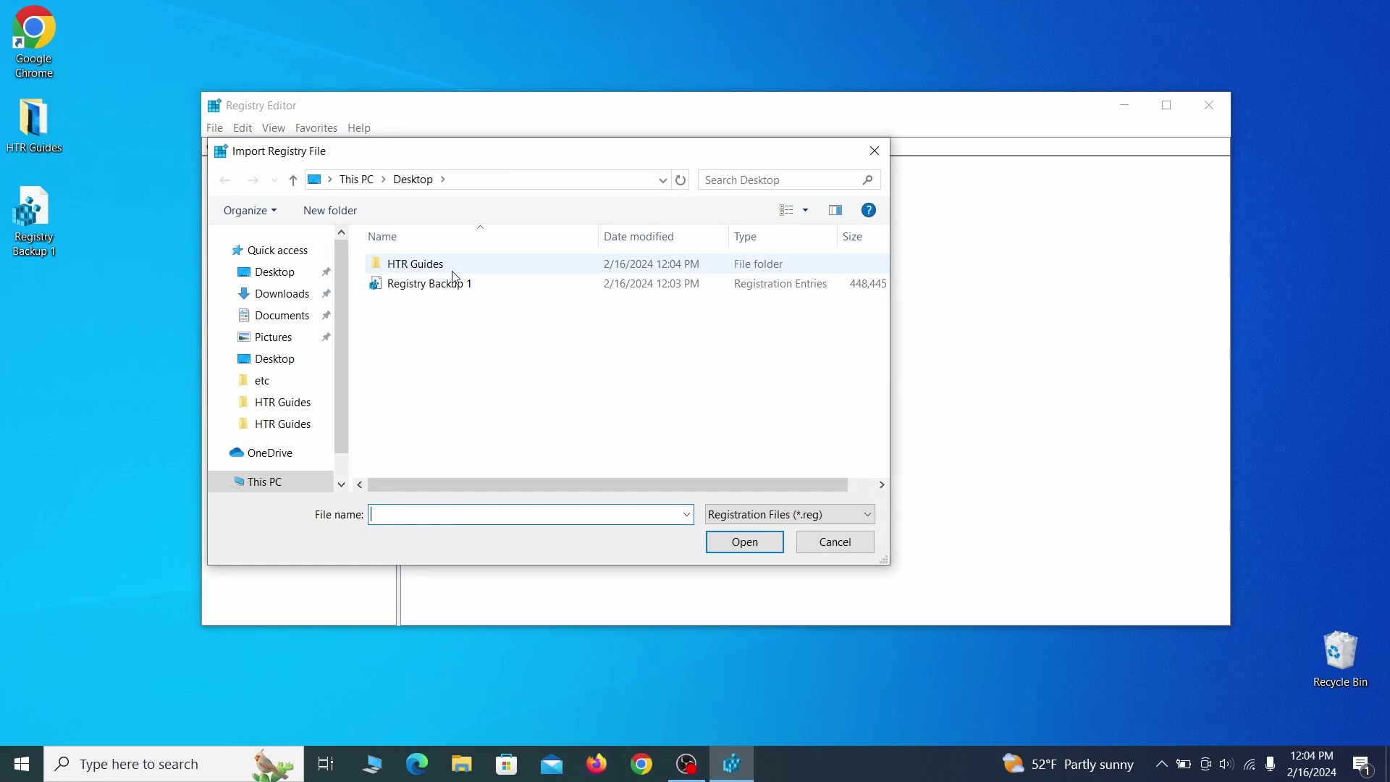
click(483, 292)
click(758, 544)
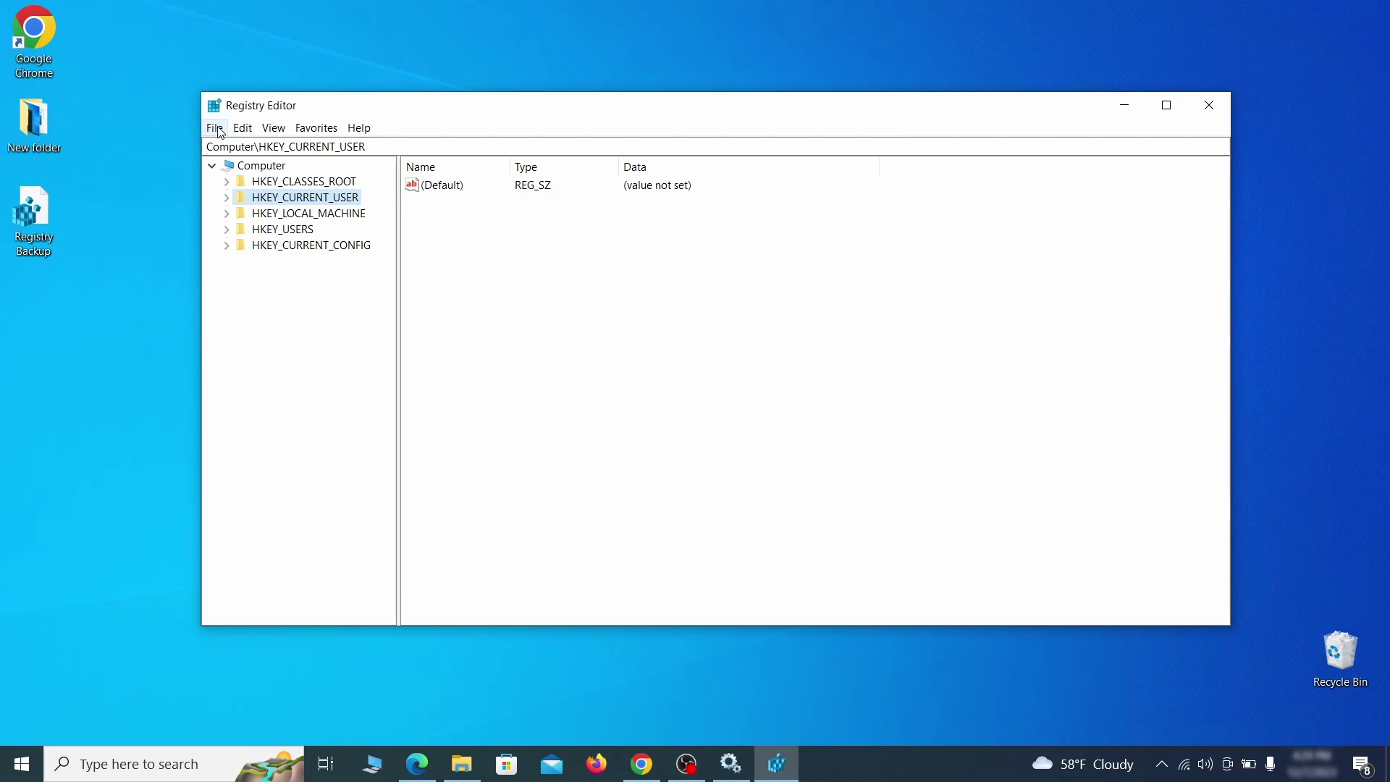
Step: Search the registry for 'Example Malware App' and bring up actions for its Reopen key
click(219, 131)
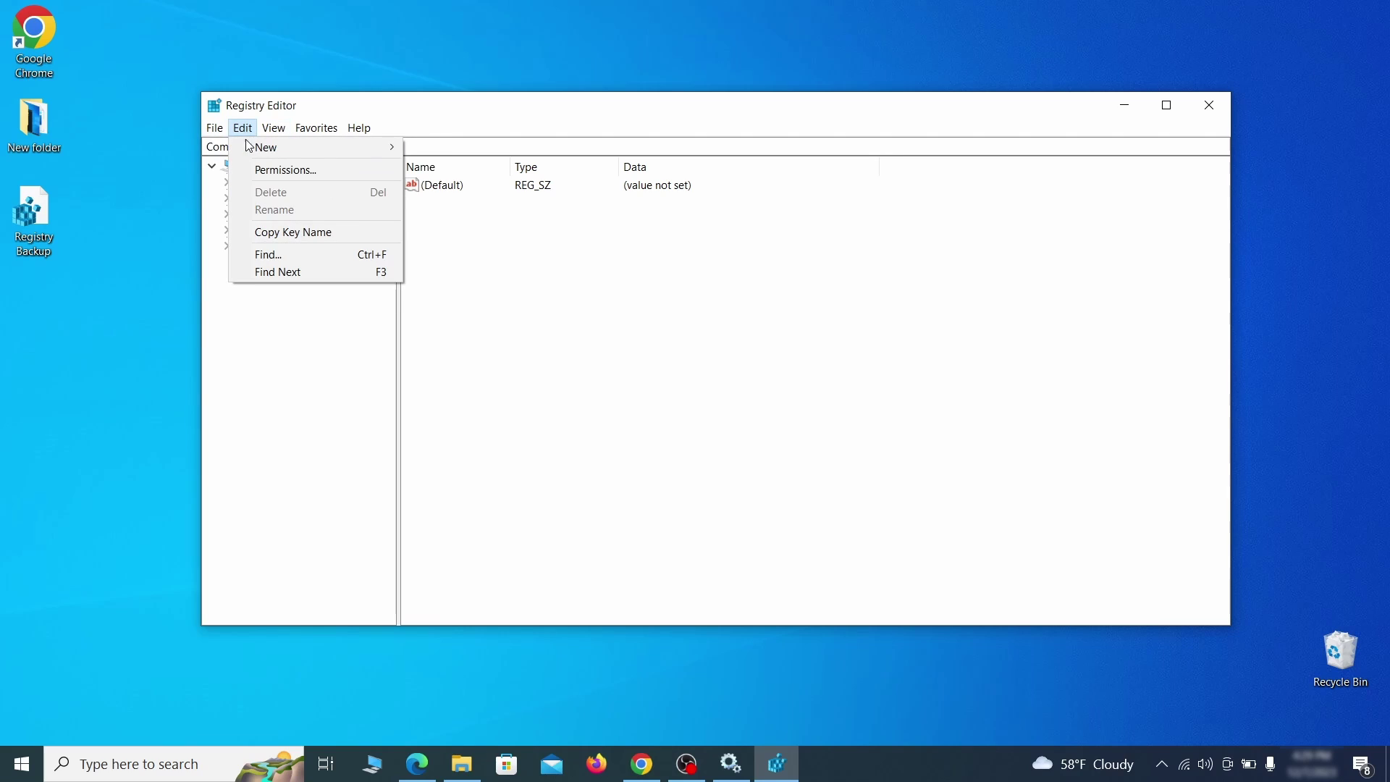
click(303, 256)
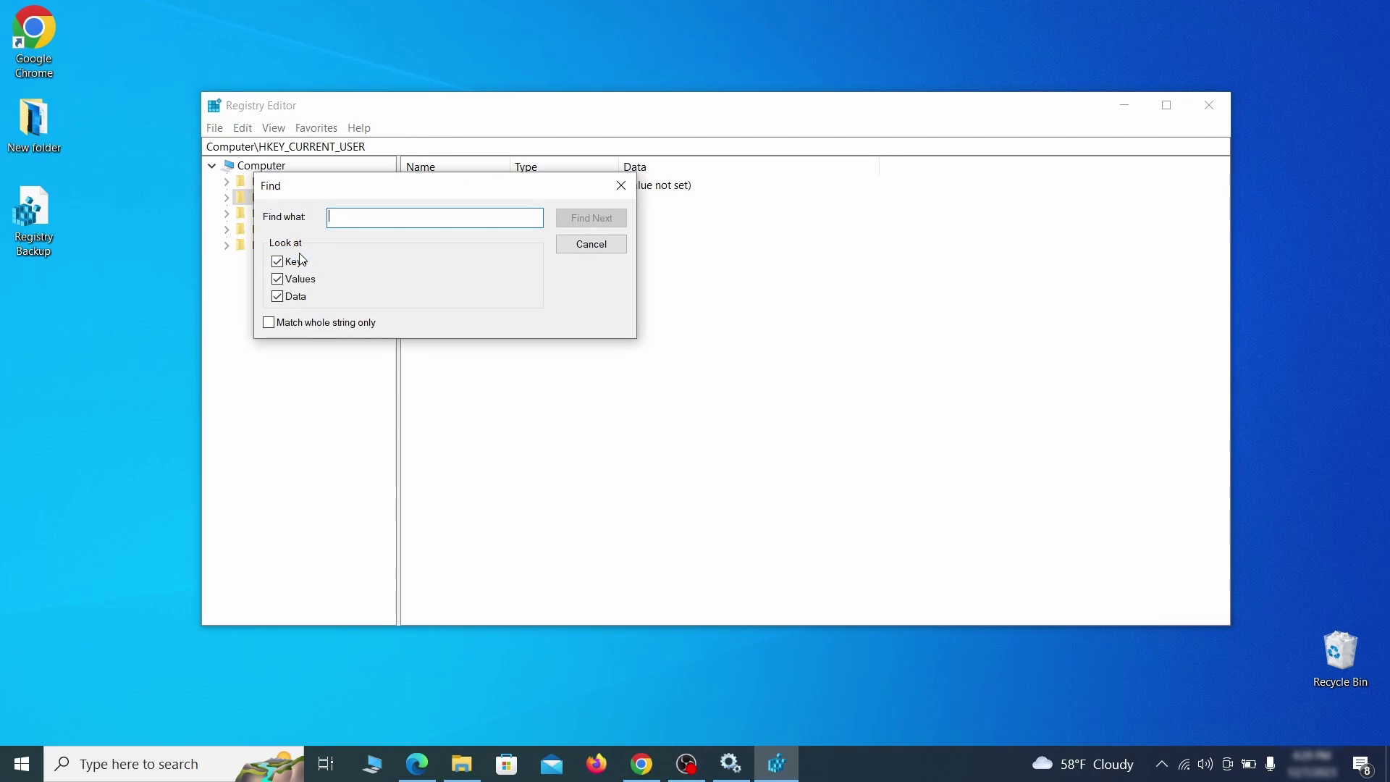
text(Example Malw)
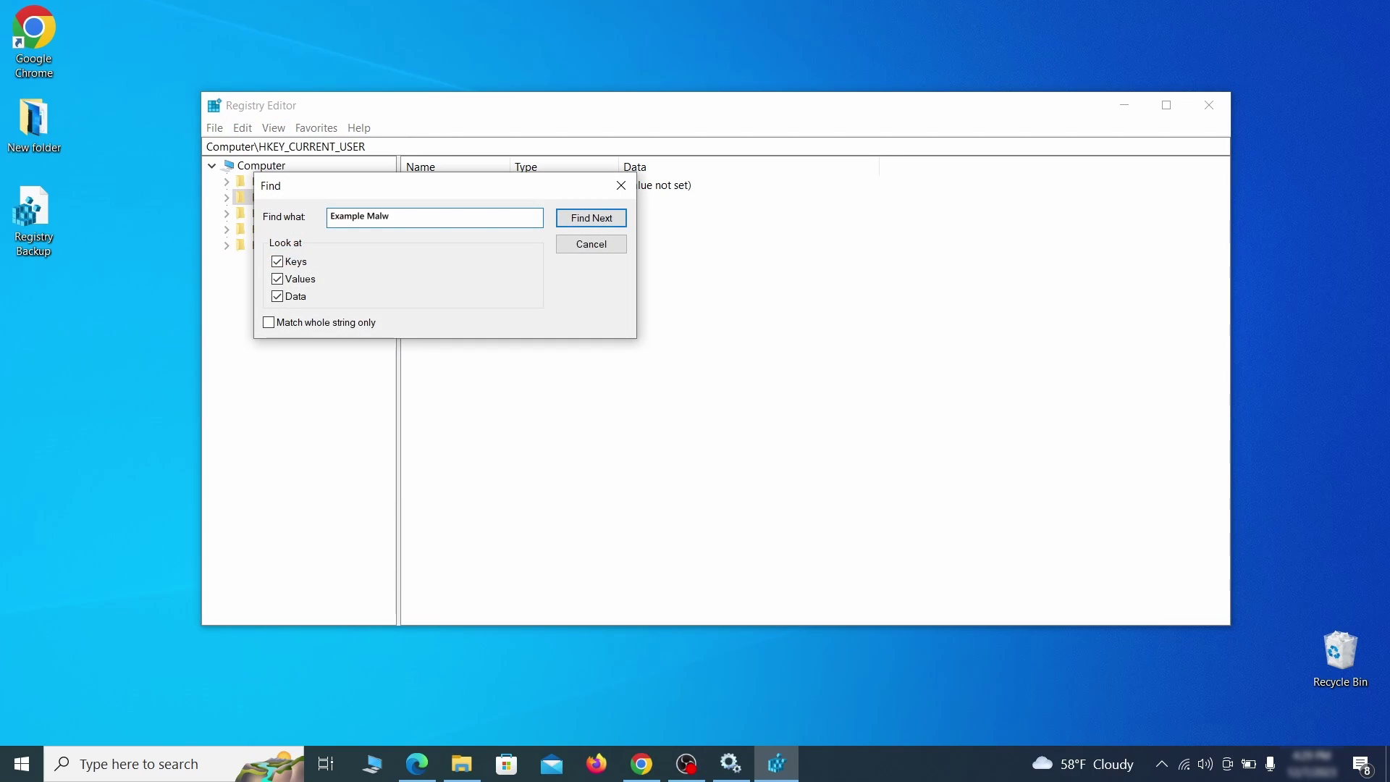
text(are App)
click(601, 216)
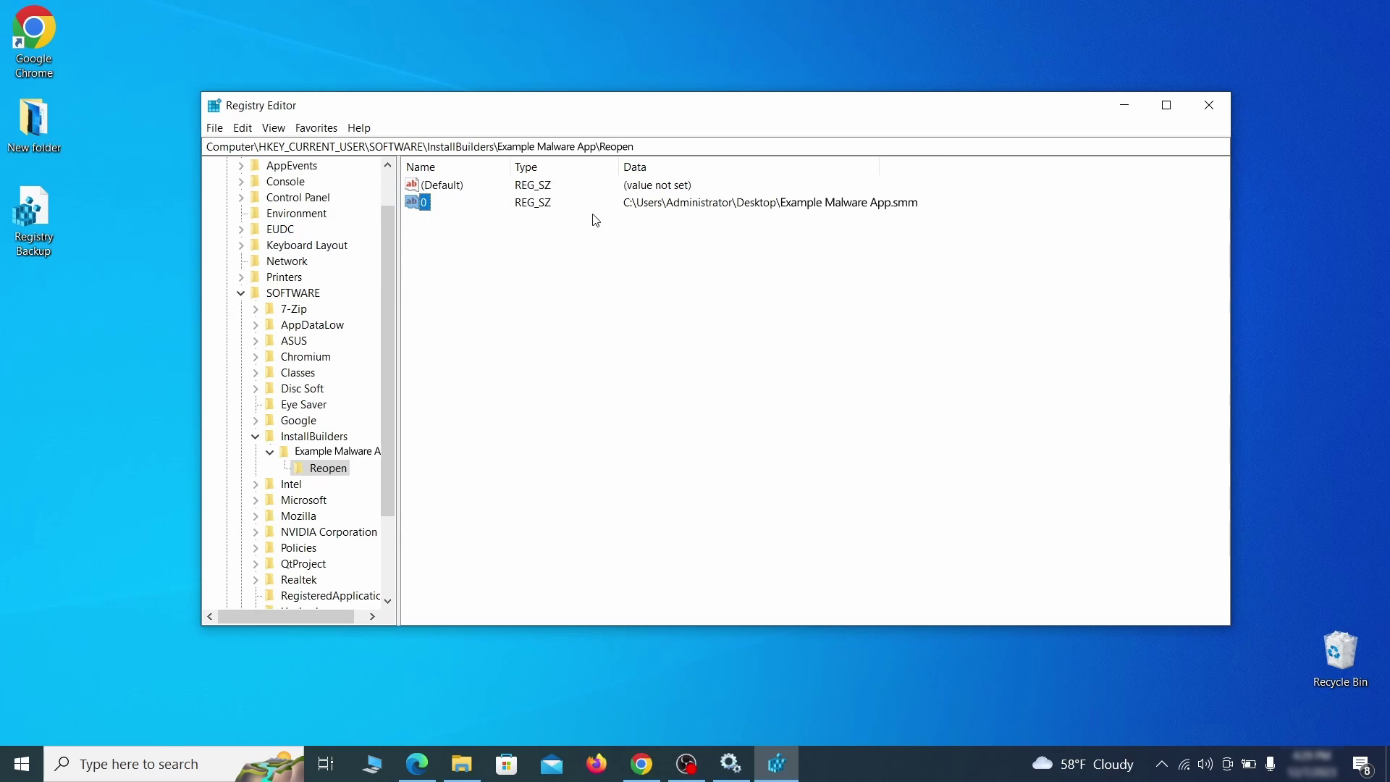
click(339, 472)
right_click(338, 475)
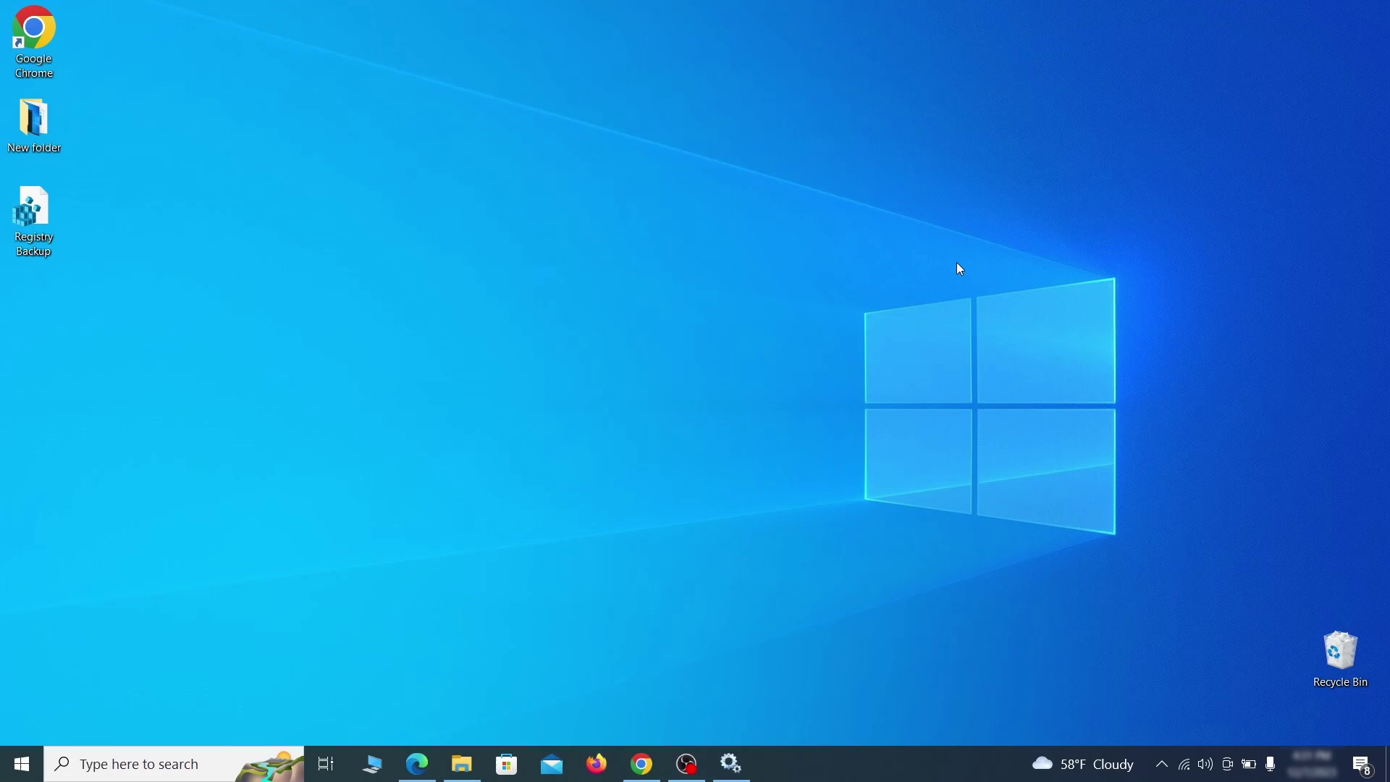
Step: Launch MRT from the Run box, run a full scan, and finish after it finds nothing
key(super+r)
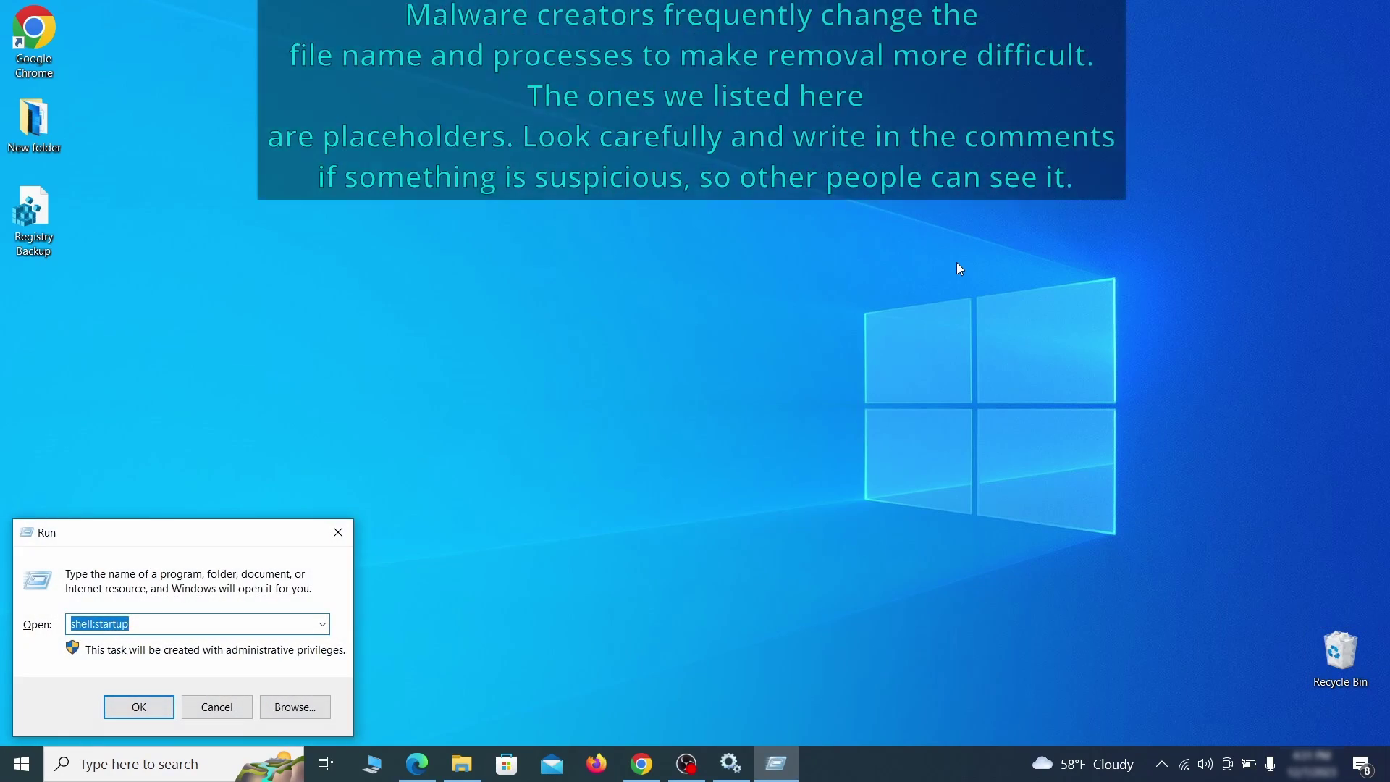
key(BackSpace)
text(M)
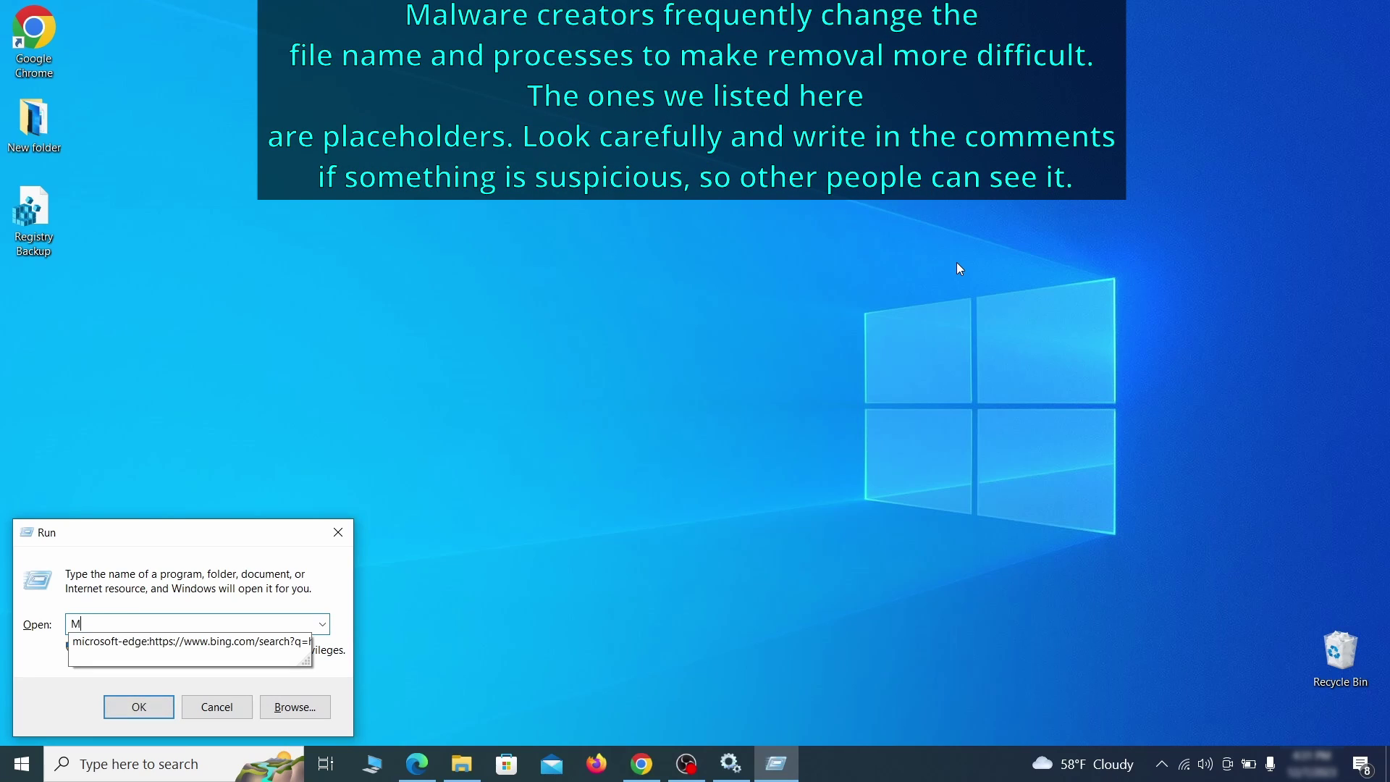
text(RT)
key(Return)
click(867, 510)
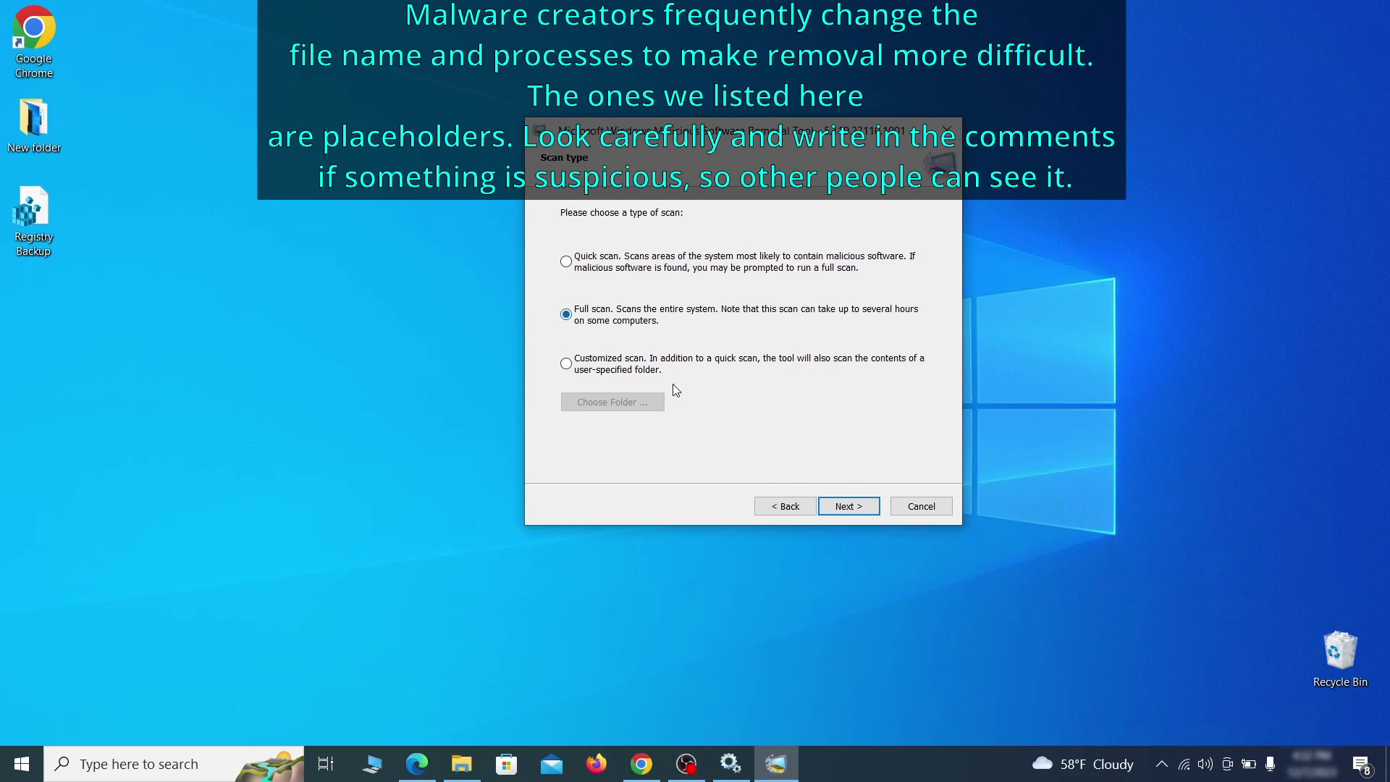
click(869, 511)
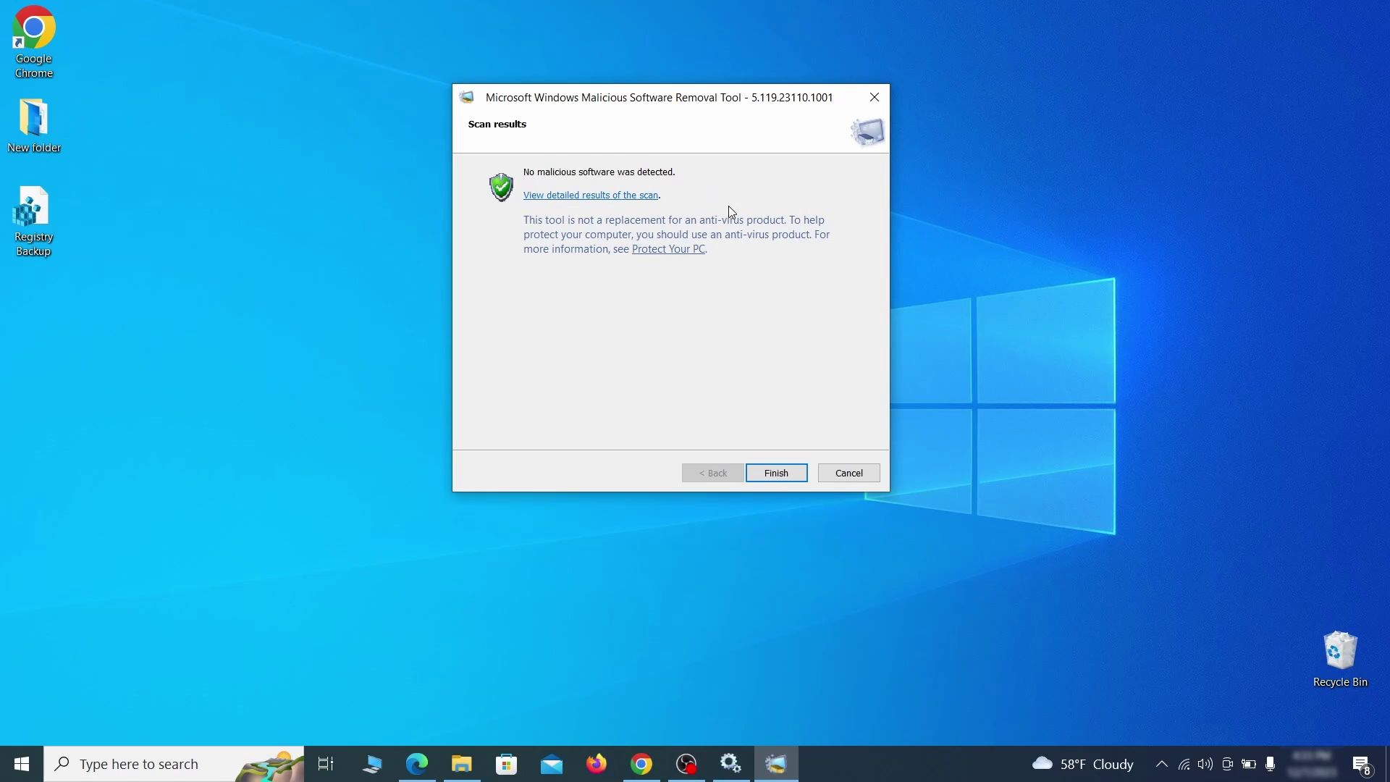
click(777, 473)
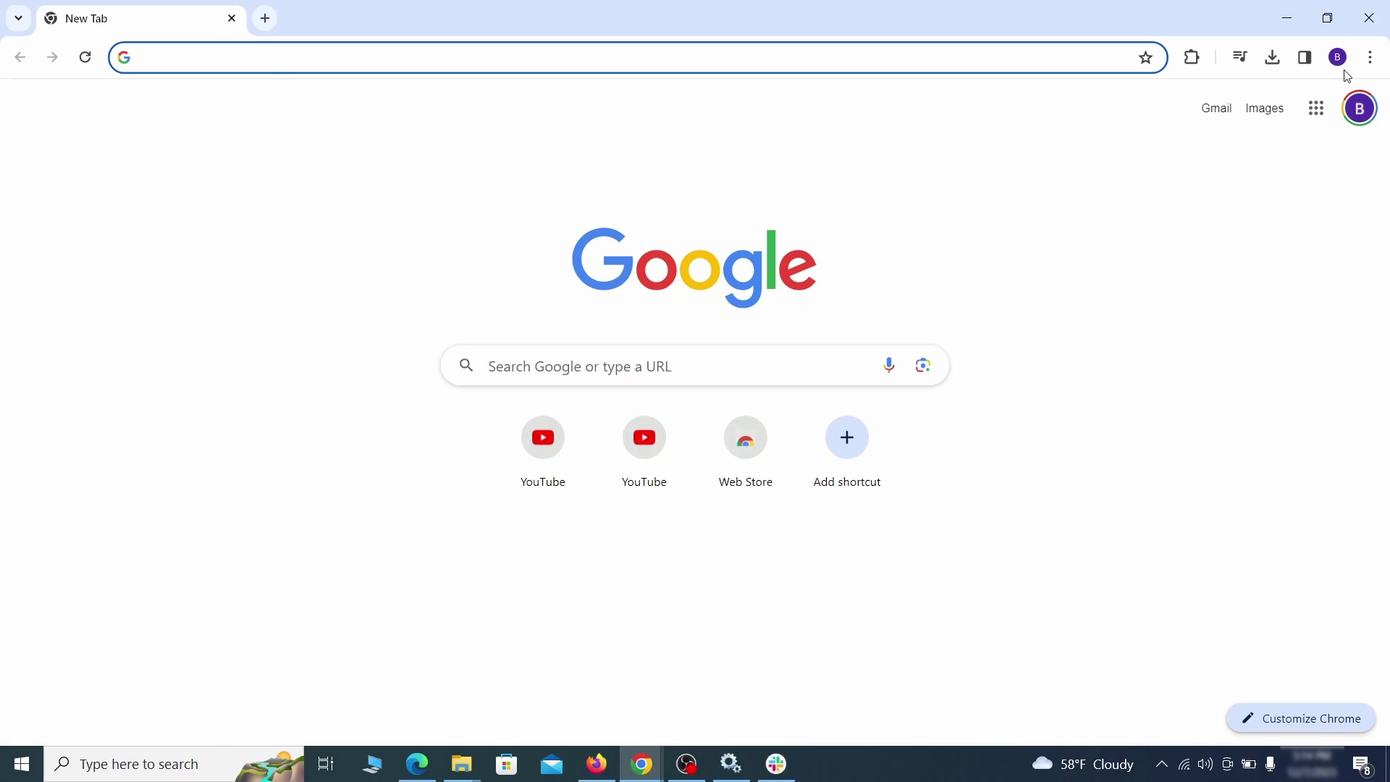
Step: Turn off the Add to Zola Button extension in Chrome and remove it
click(1371, 58)
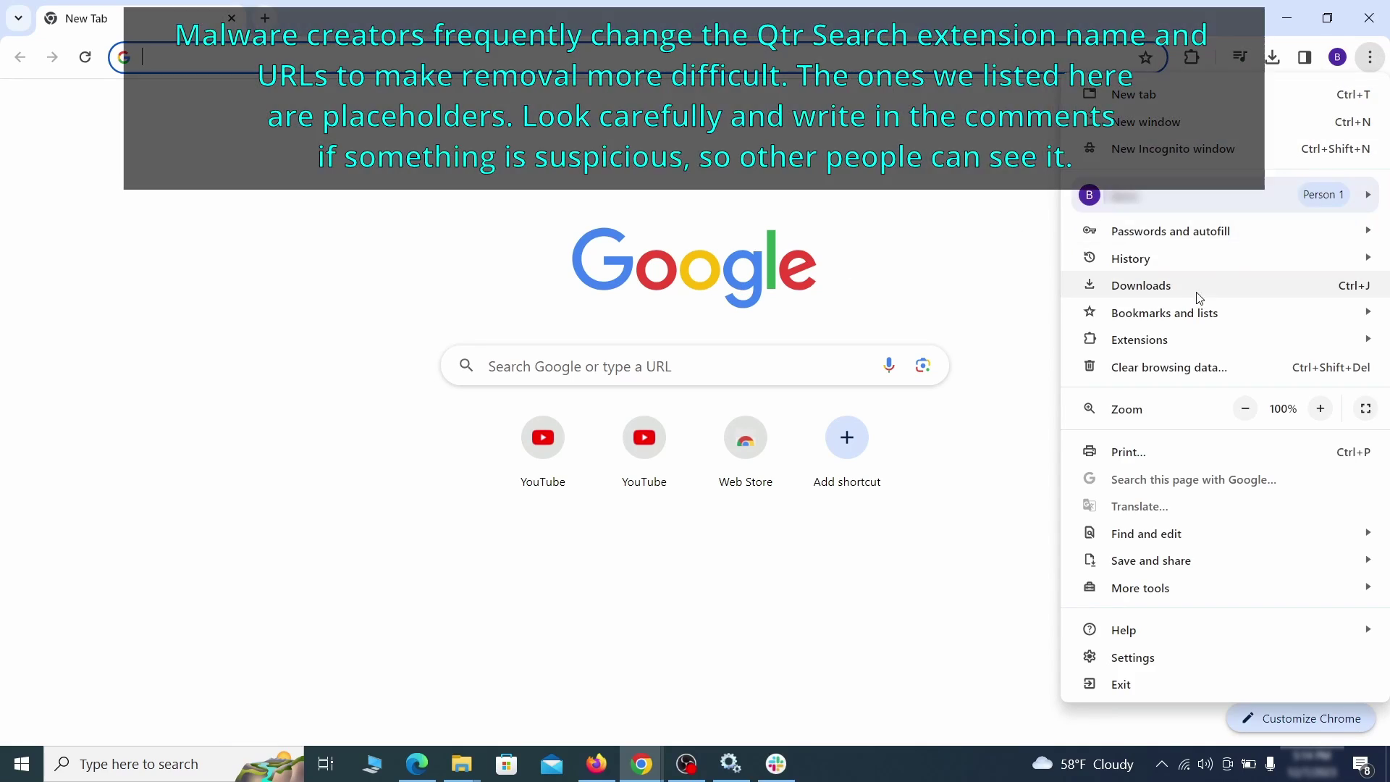
mouse_move(1174, 342)
click(1022, 343)
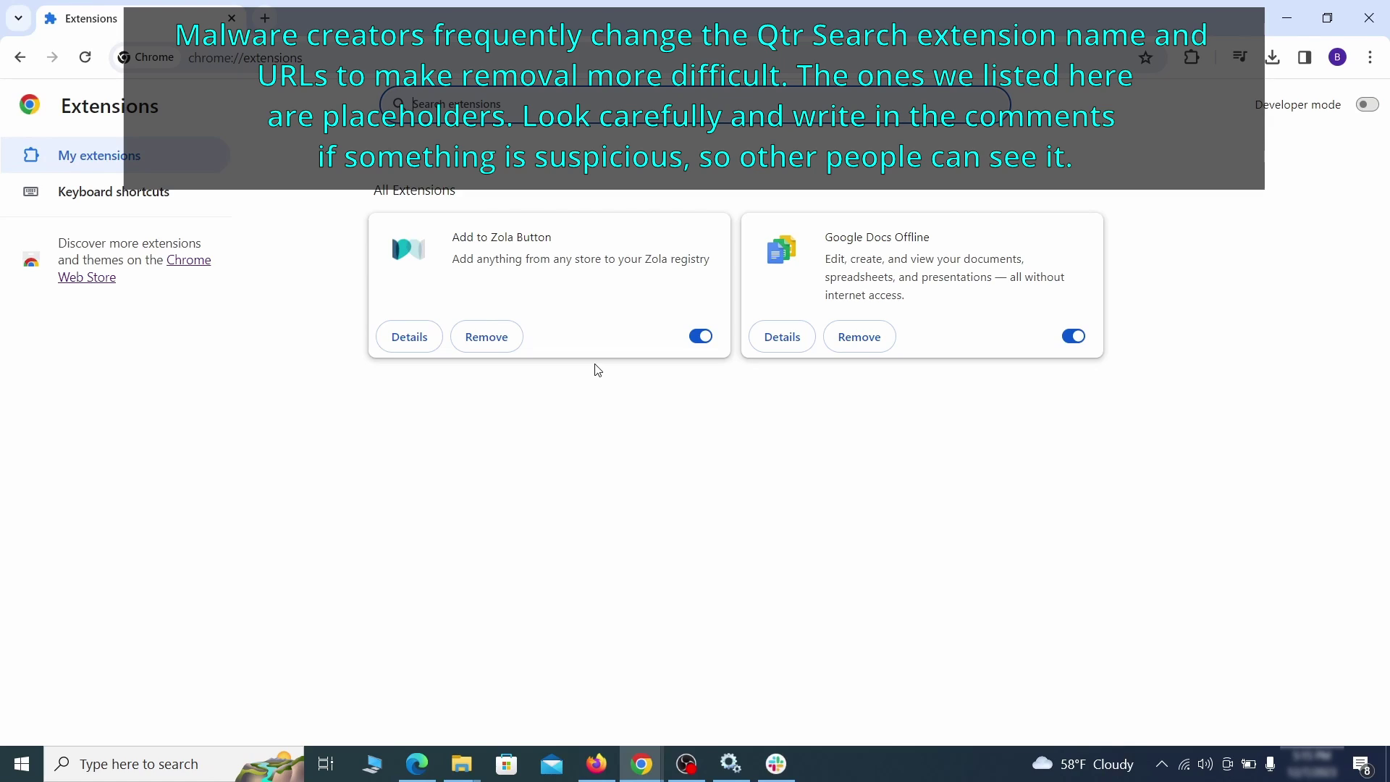
click(684, 342)
click(506, 343)
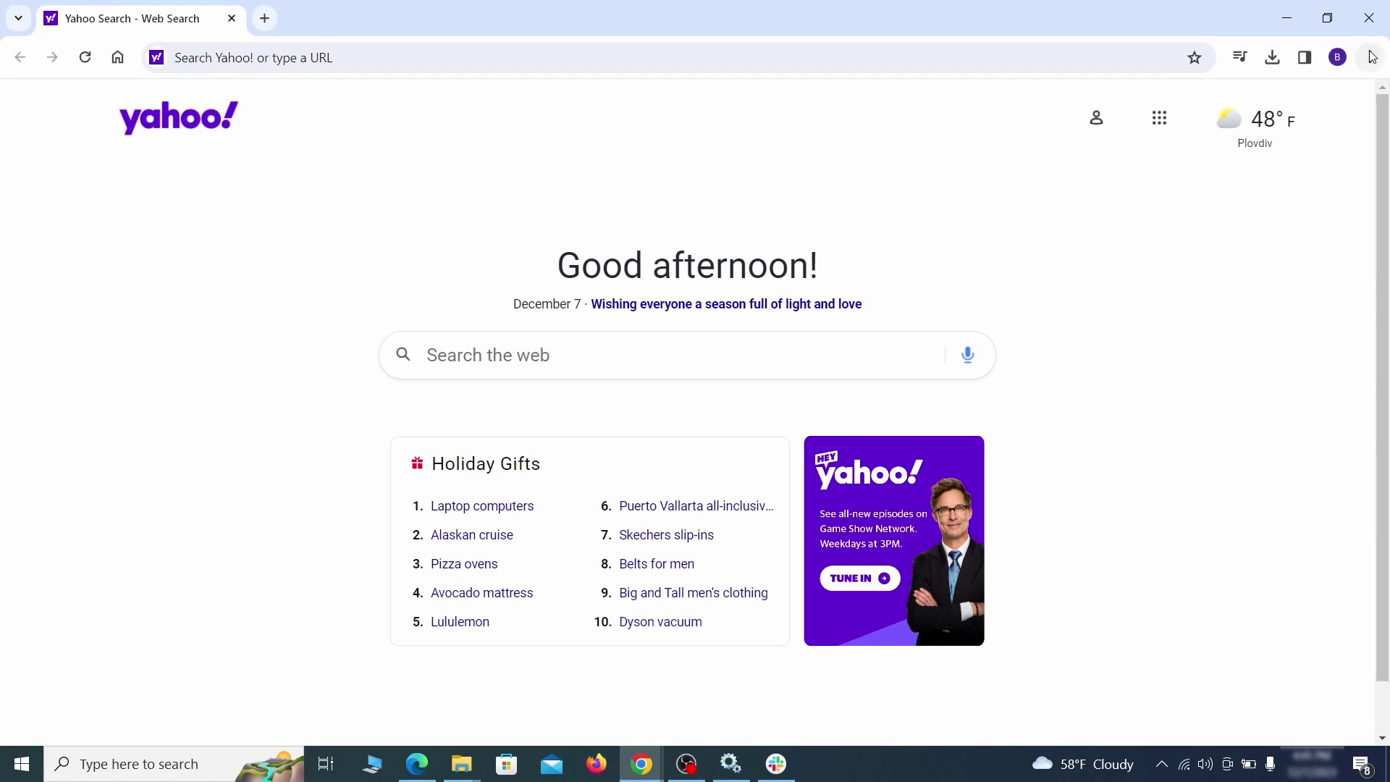
Step: Clear Chrome's browsing data on the Advanced tab, including autofill form data, site settings and hosted app data
click(1371, 57)
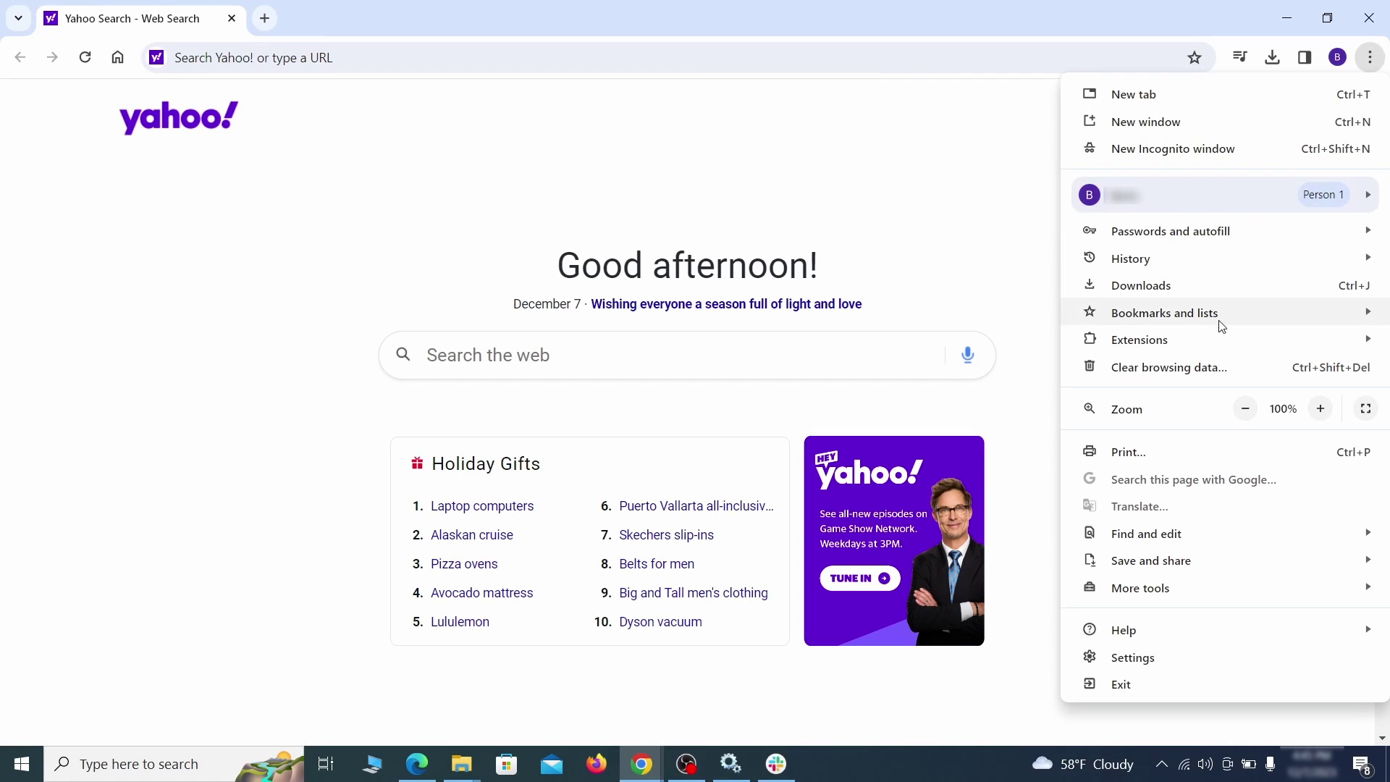
click(1136, 656)
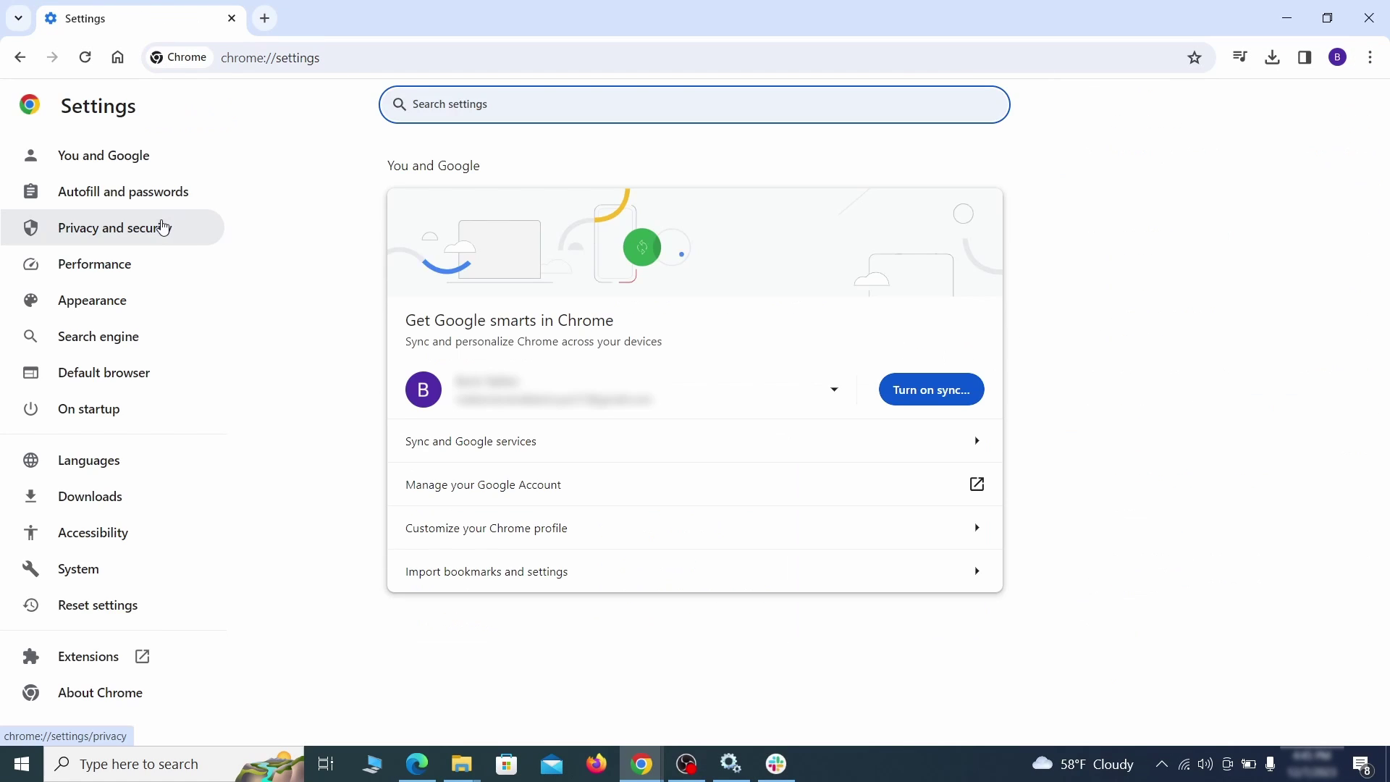
click(165, 227)
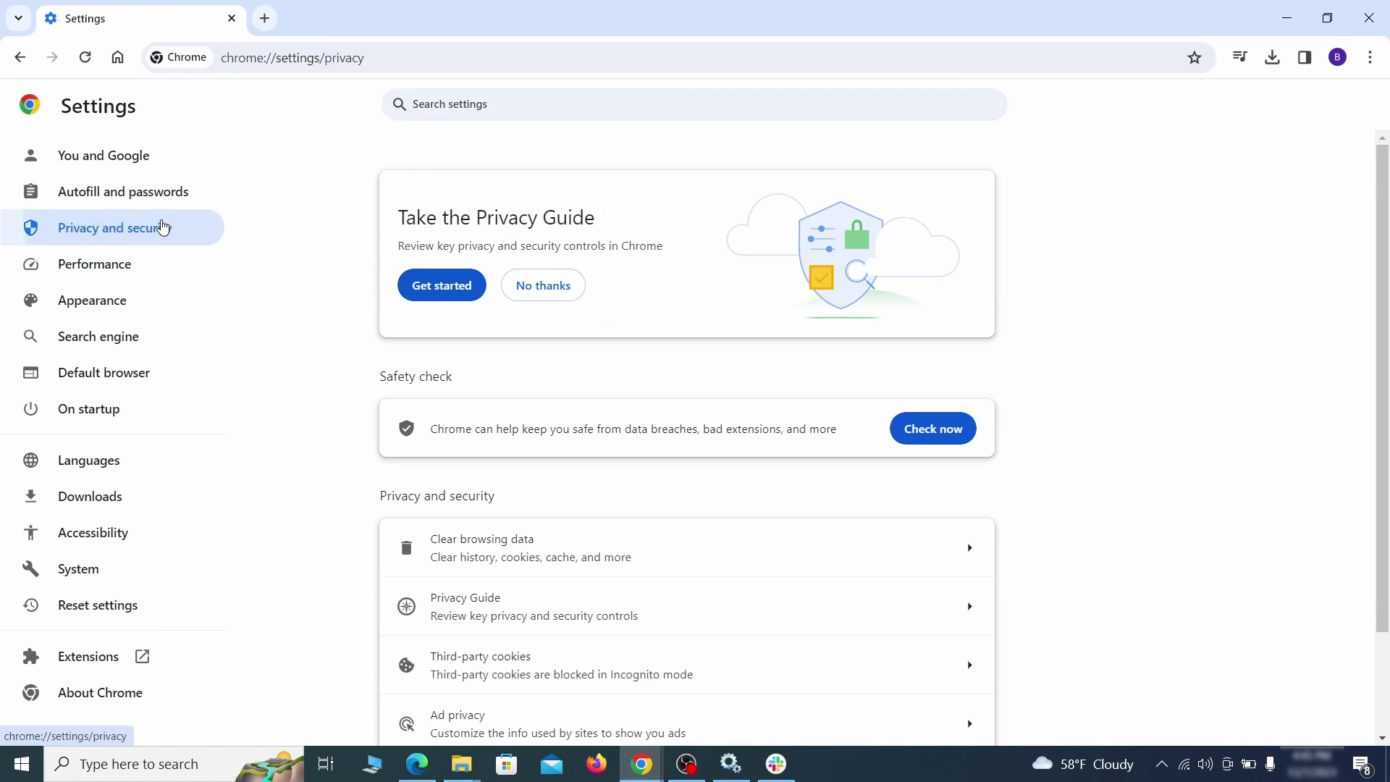
scroll(1105, 475, down, 1)
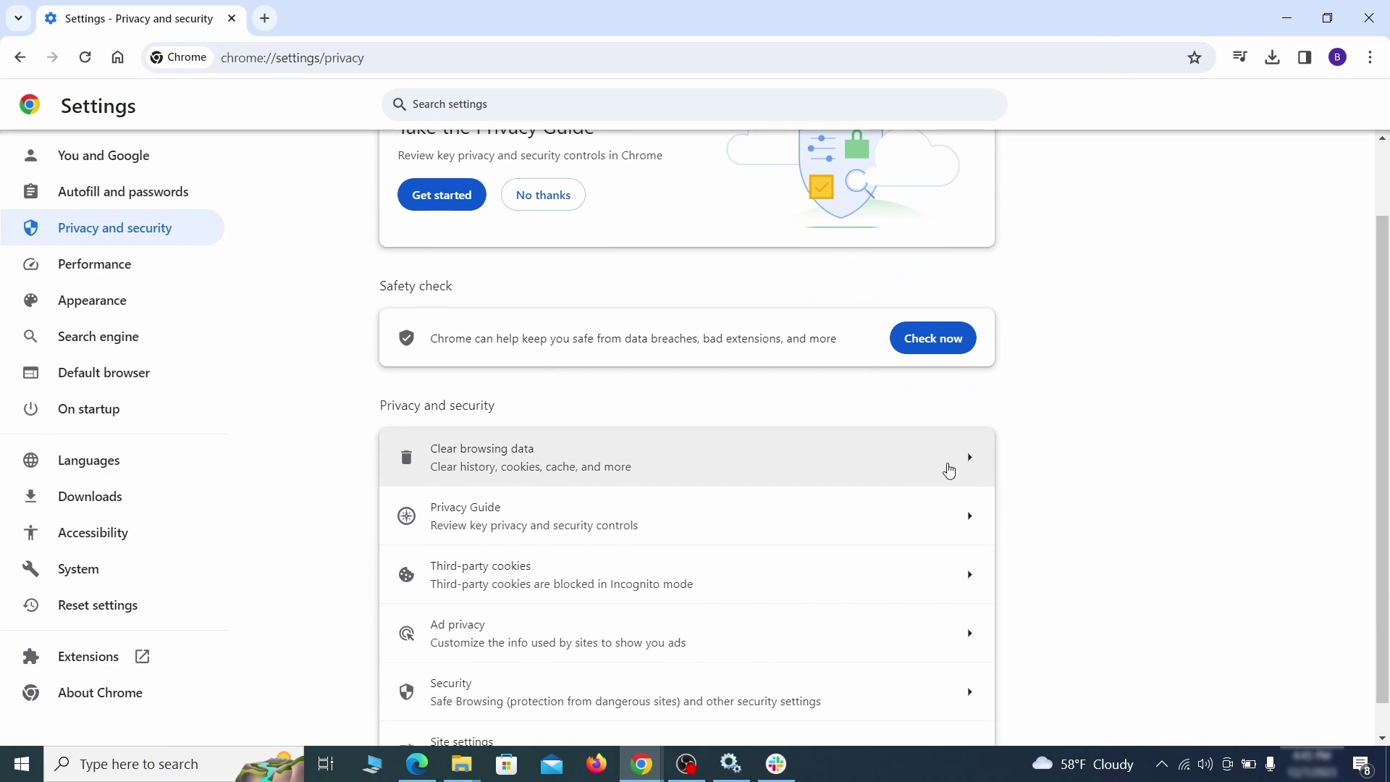
click(907, 468)
click(636, 259)
click(774, 256)
scroll(700, 413, down, 2)
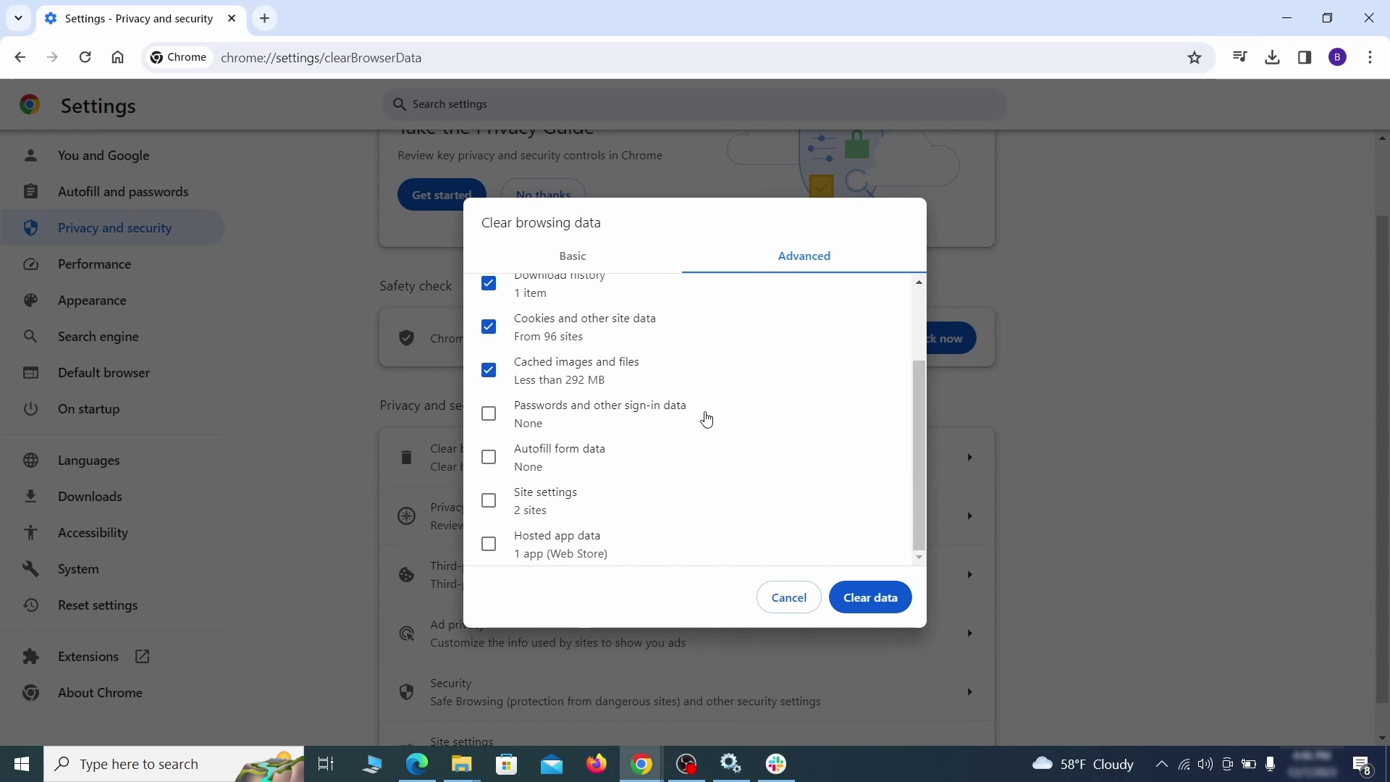
click(488, 457)
click(488, 501)
click(489, 544)
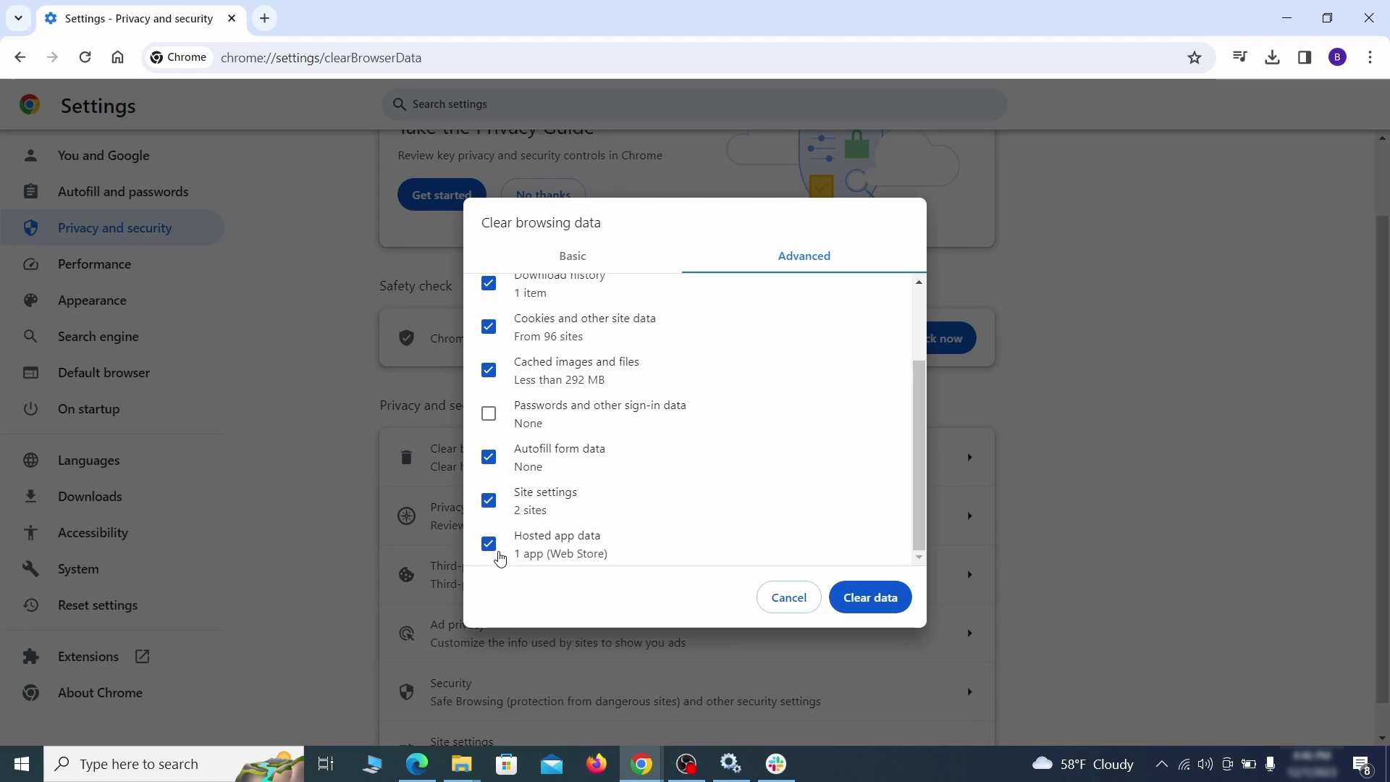
click(881, 604)
Step: Review Chrome's location, camera and notification site permissions, including ExampleRougeURL.com's notification permission
scroll(1043, 474, down, 1)
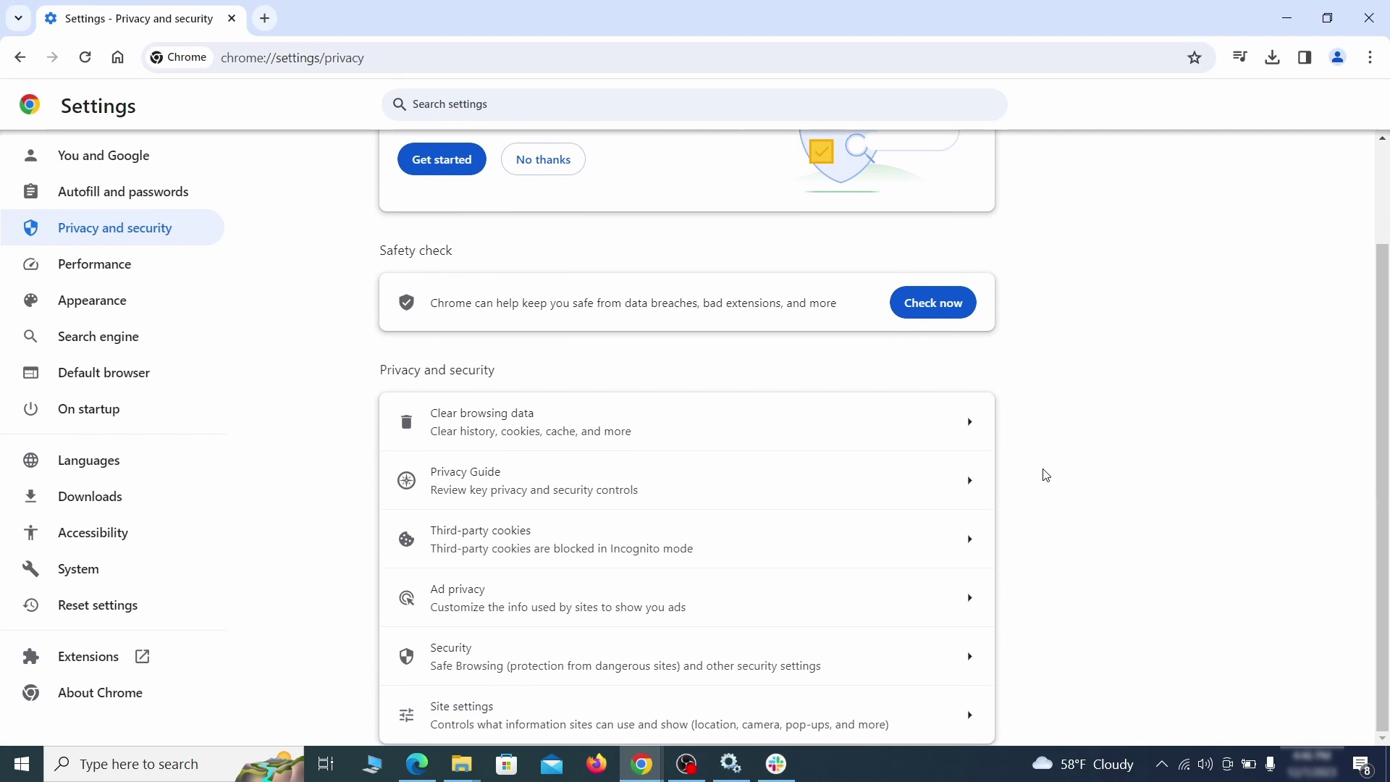
click(676, 709)
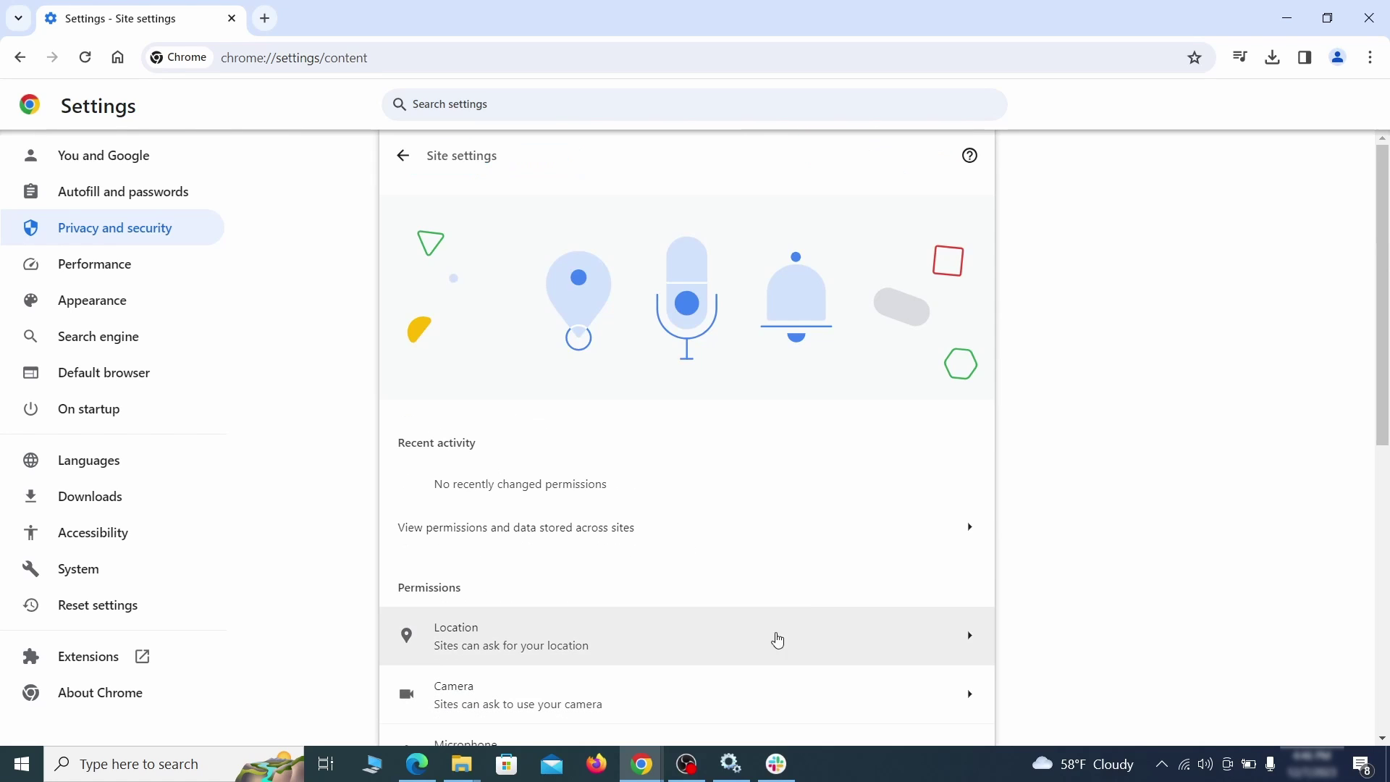
scroll(997, 439, down, 3)
scroll(1025, 417, down, 1)
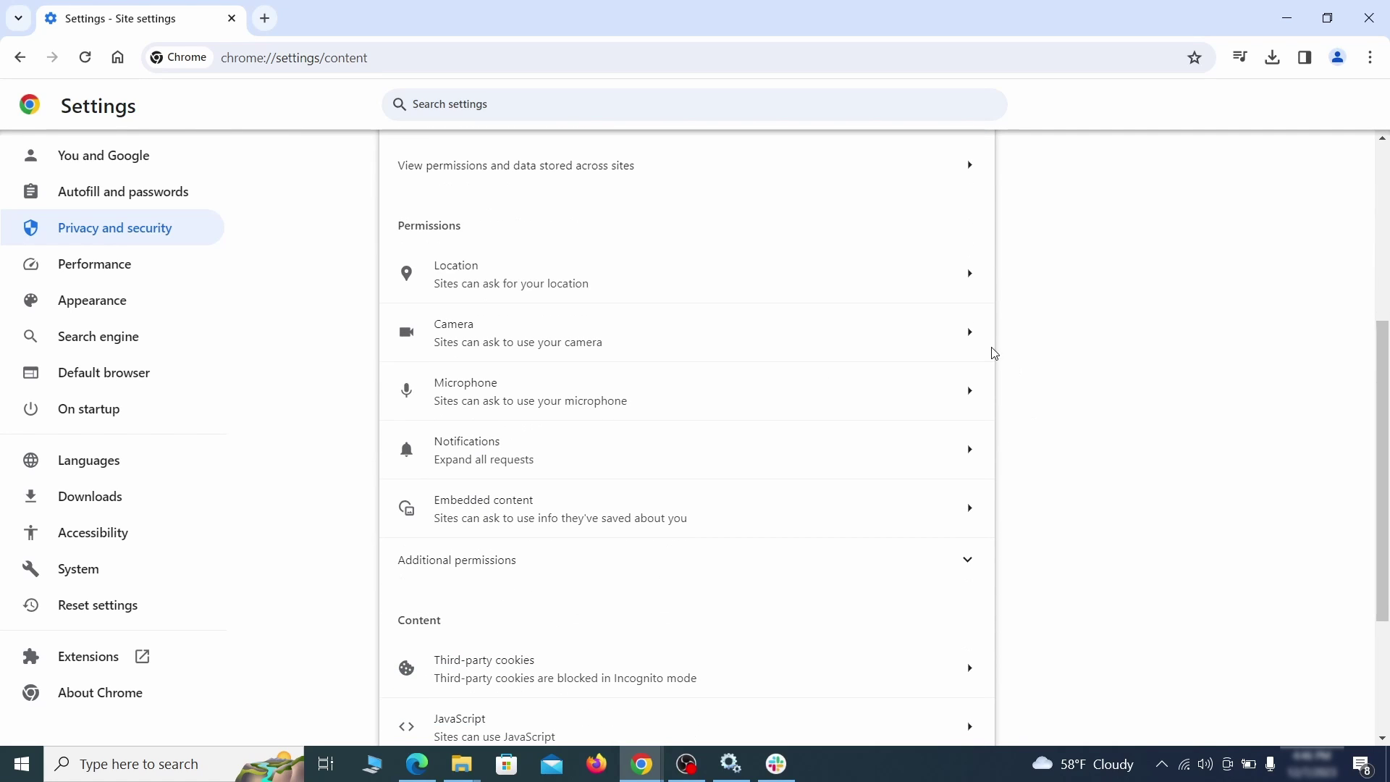
click(699, 281)
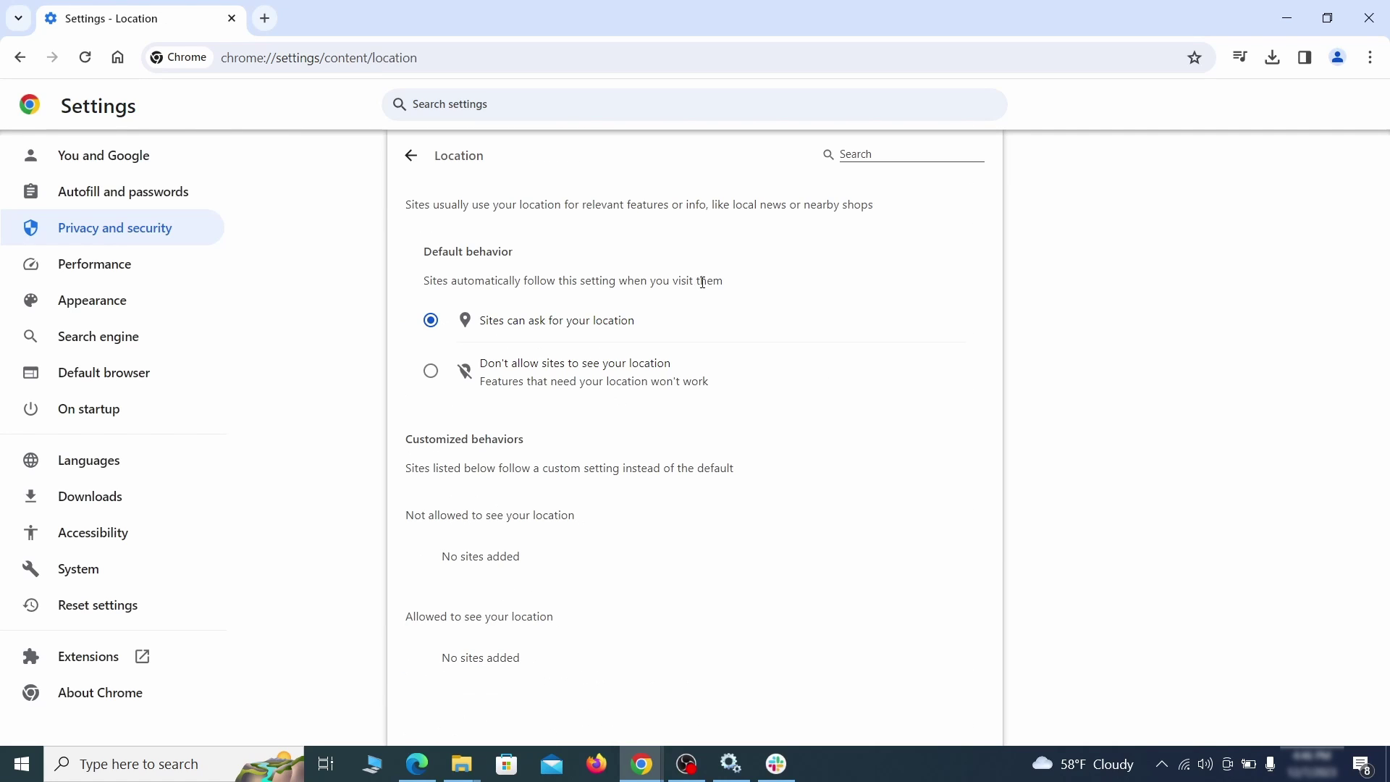
click(20, 57)
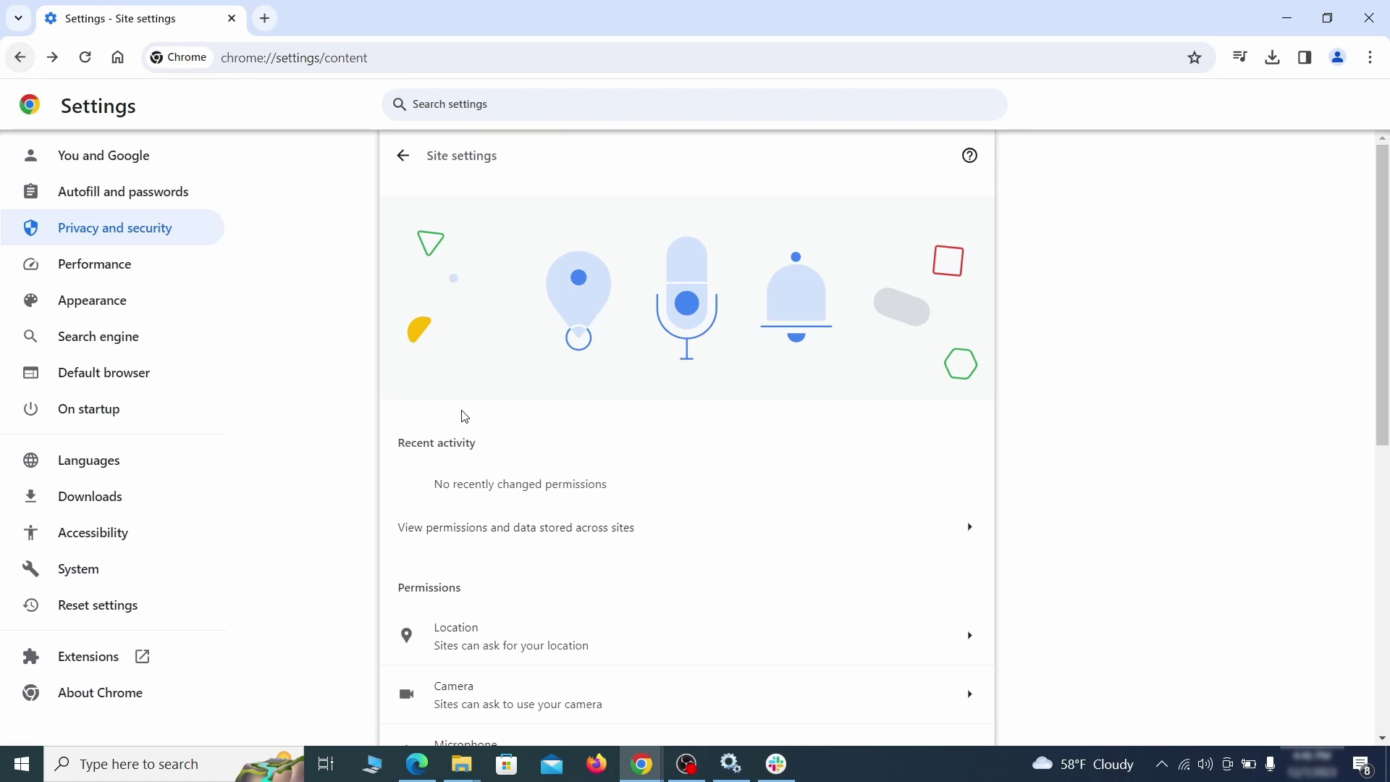
scroll(500, 417, down, 5)
click(548, 342)
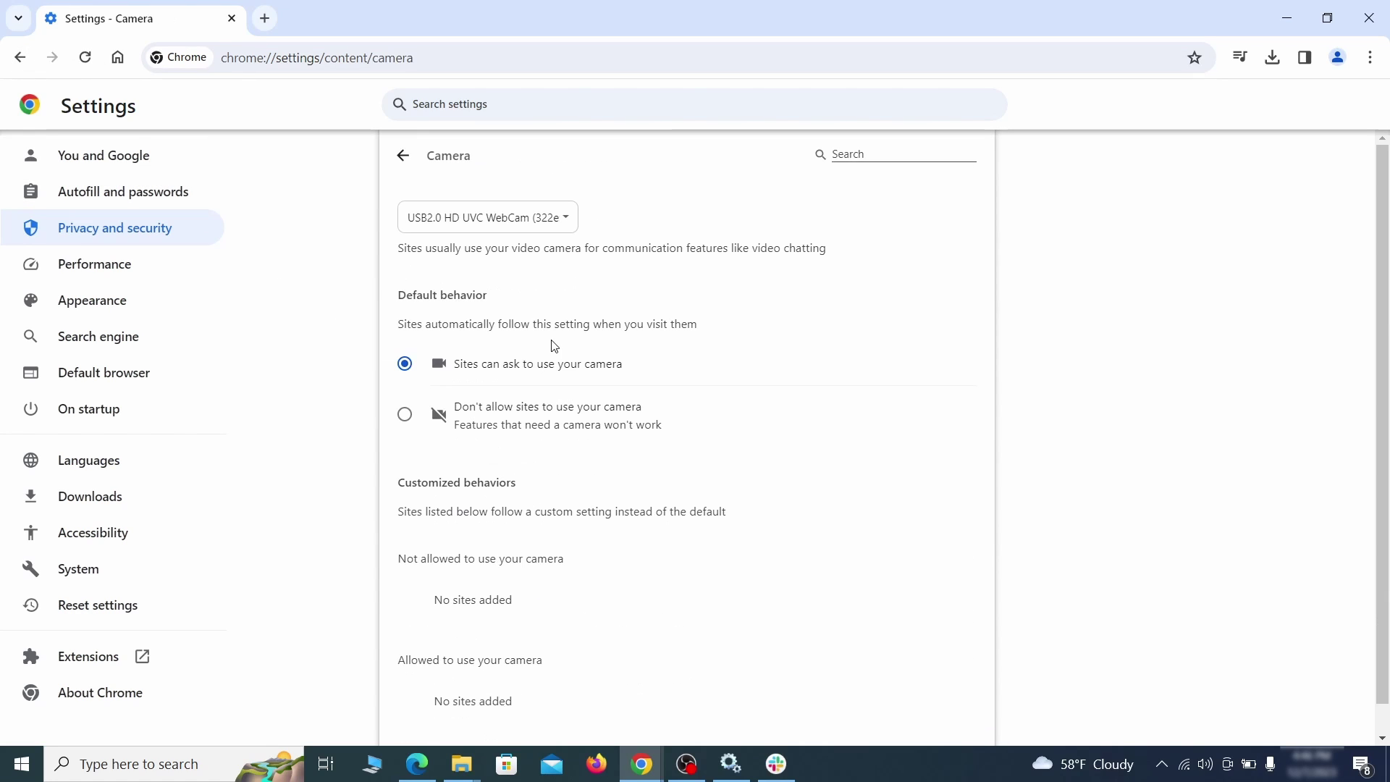
scroll(354, 472, down, 1)
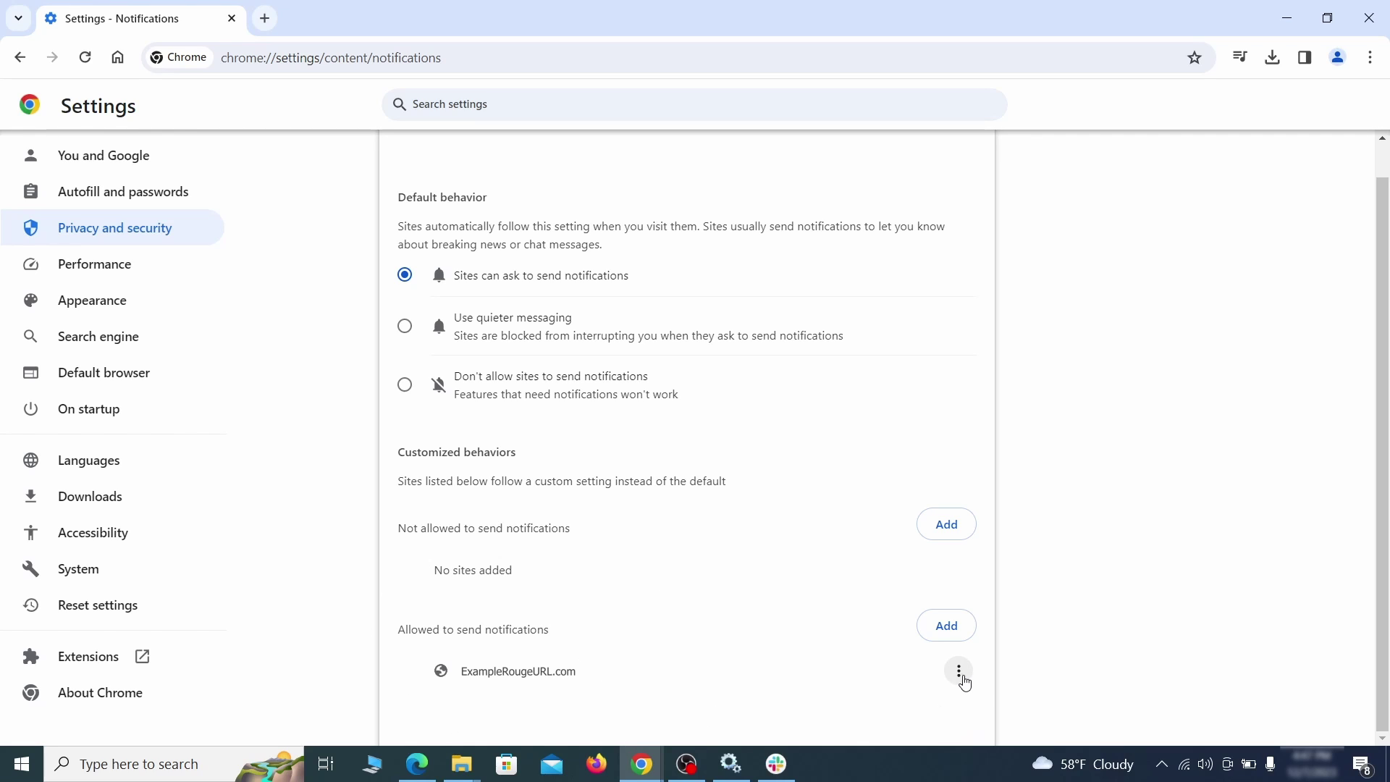
click(959, 673)
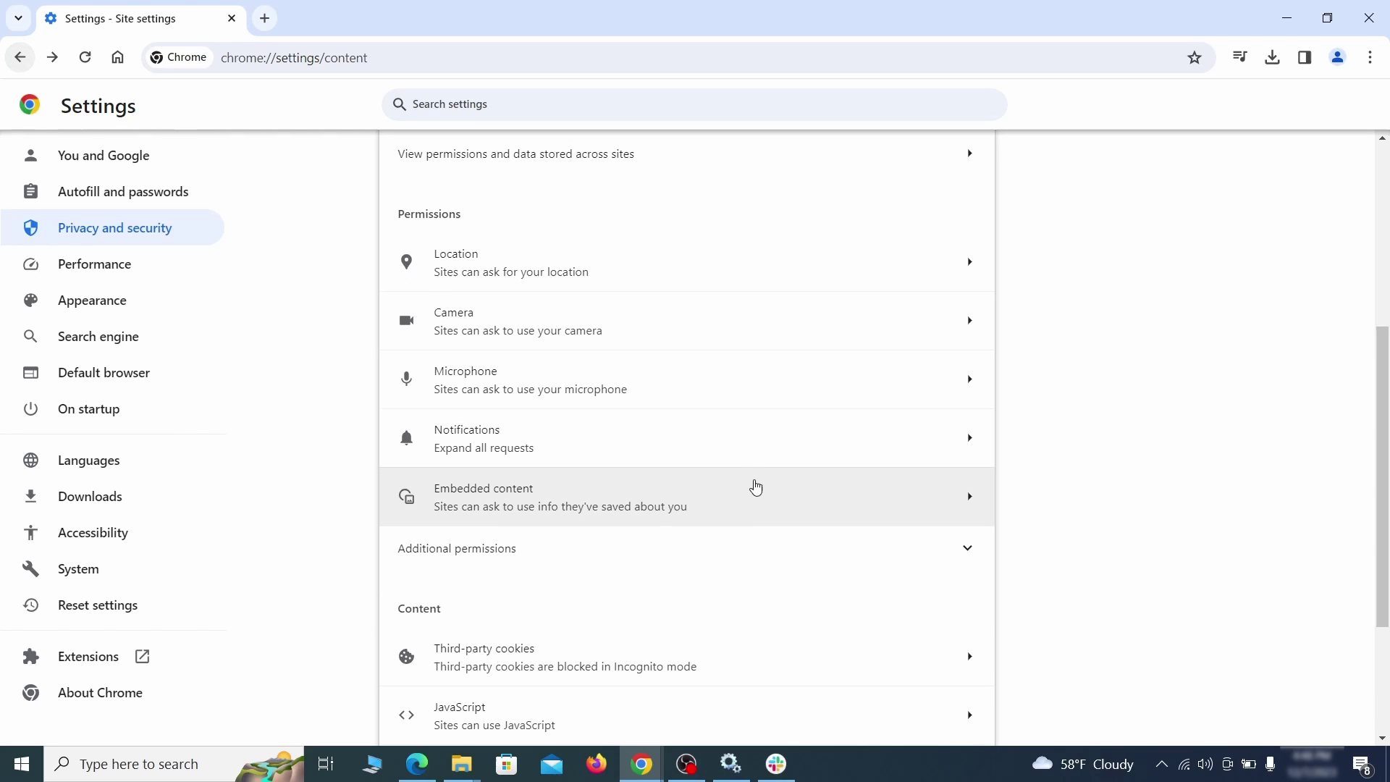
Step: Delete the ExampleRougeURL.com third-party cookie exception and return to site settings
scroll(754, 487, down, 2)
click(749, 489)
scroll(767, 536, down, 5)
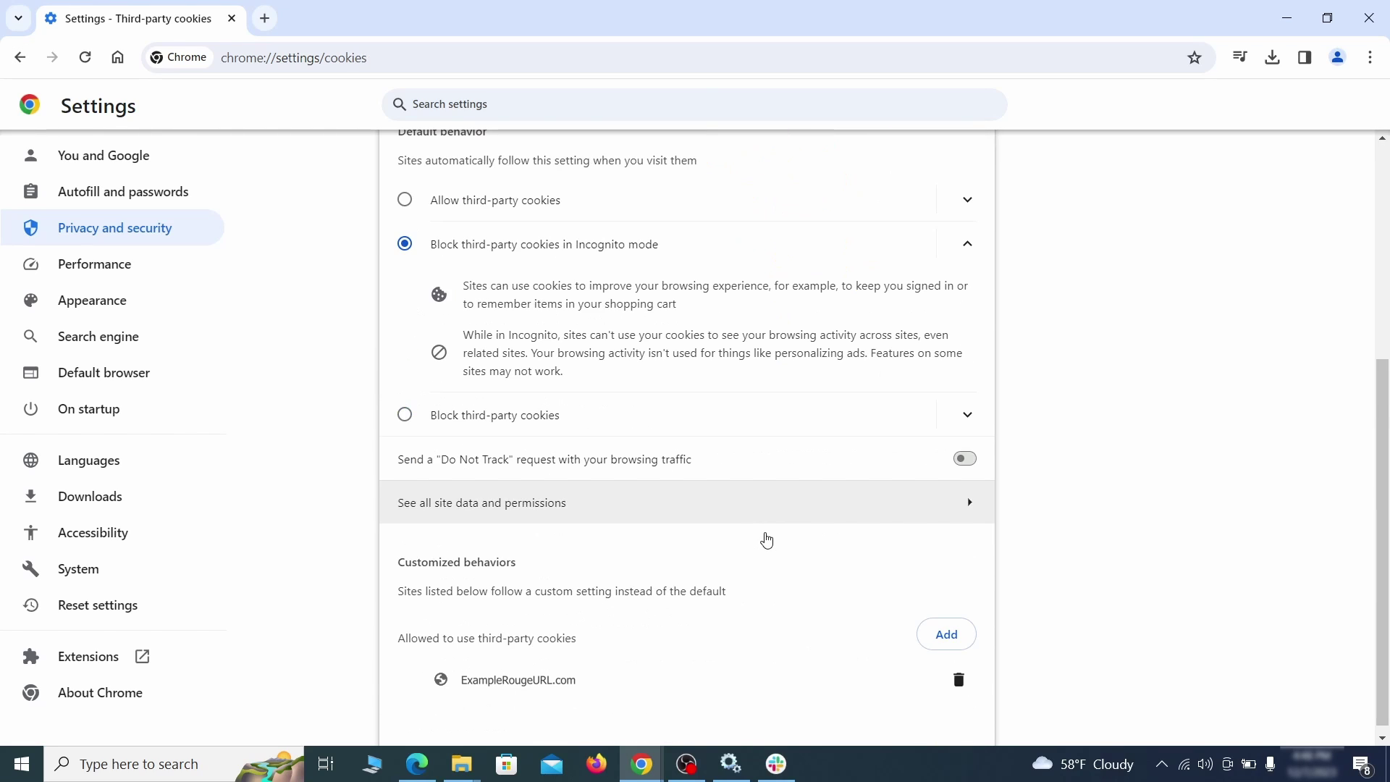
click(960, 682)
key(alt+Left)
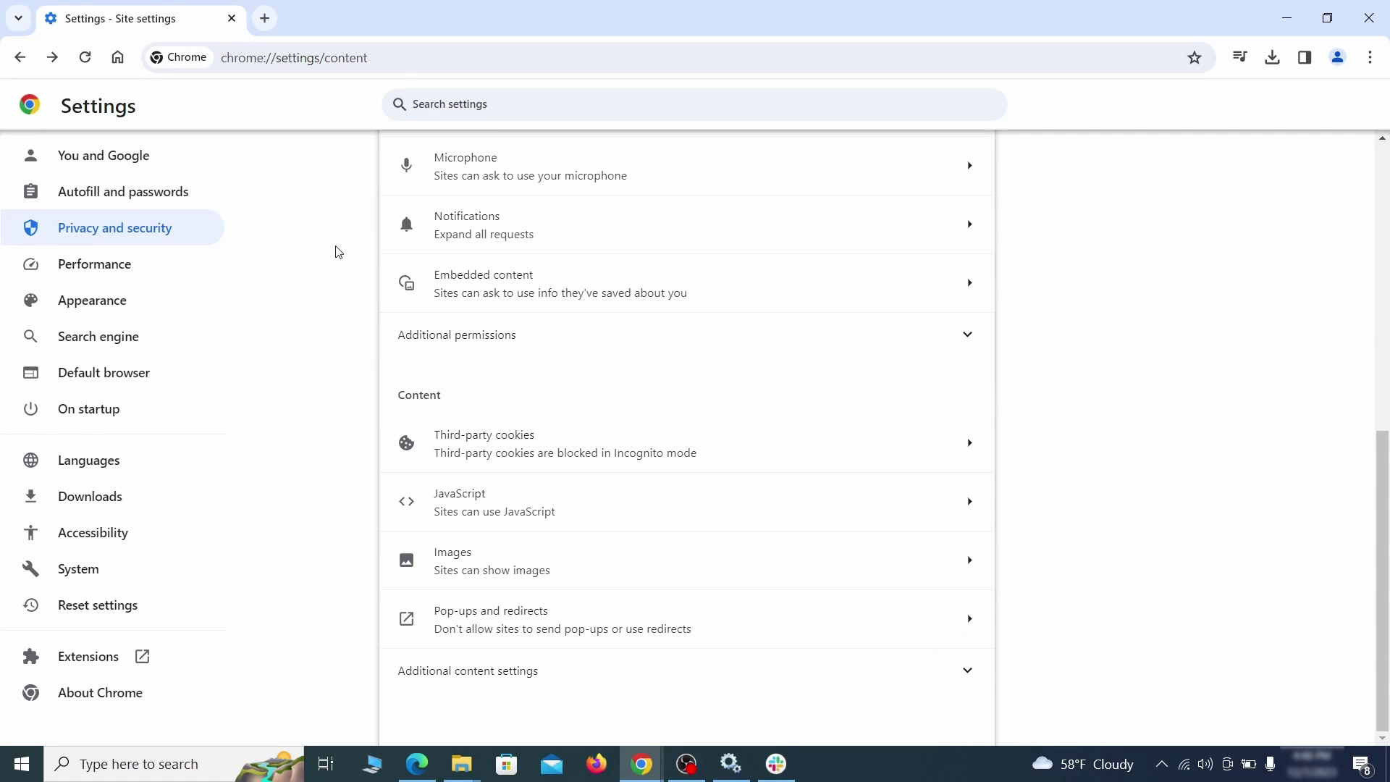
Step: Erase the rogue home page address in Appearance settings and turn off the home button
click(189, 304)
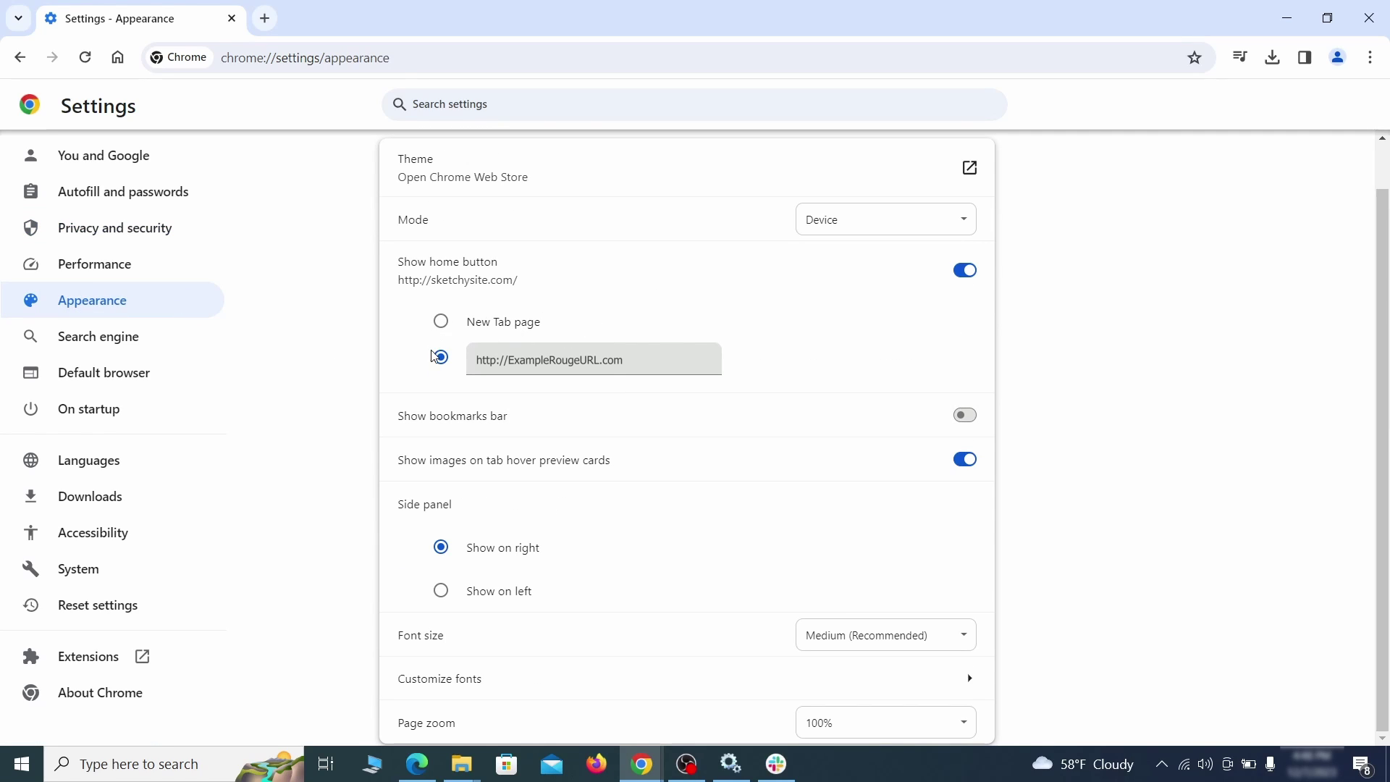
drag(617, 374, 460, 361)
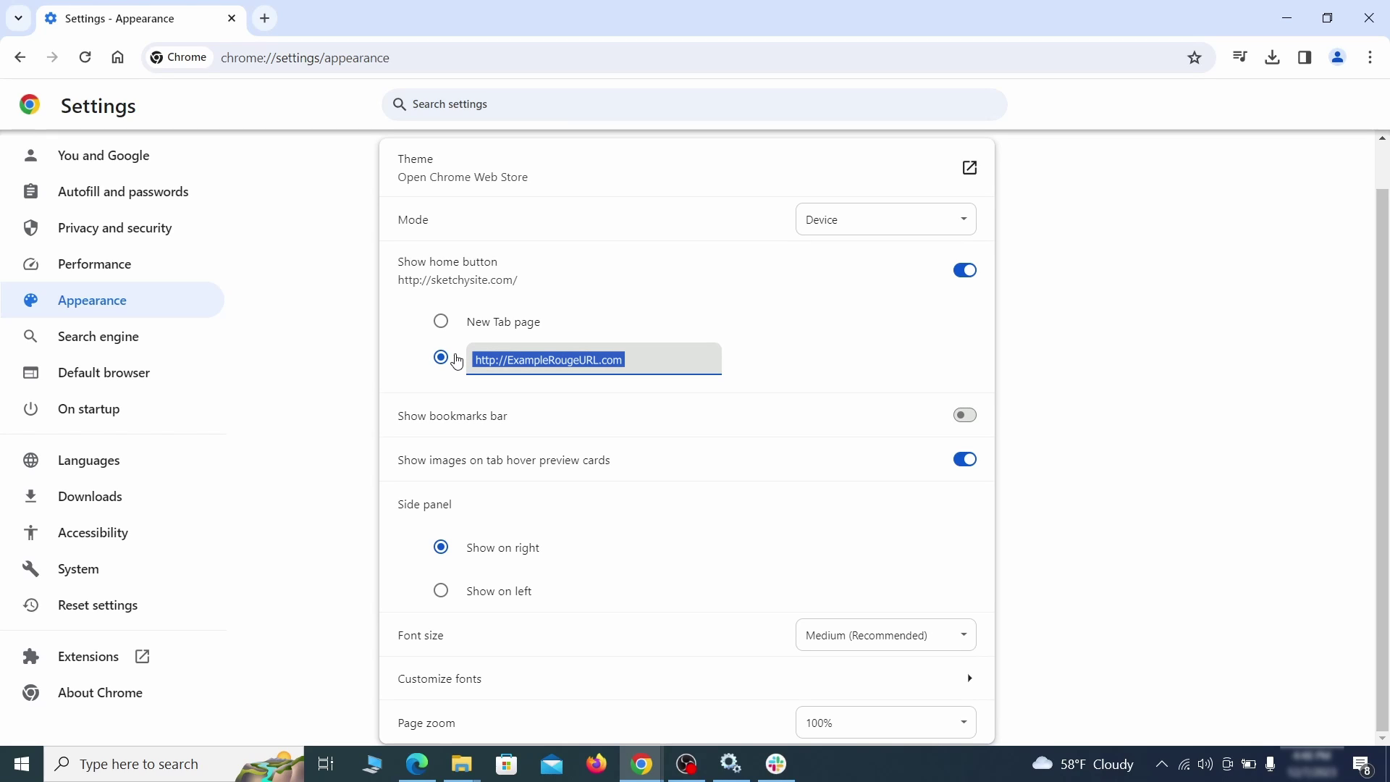
key(BackSpace)
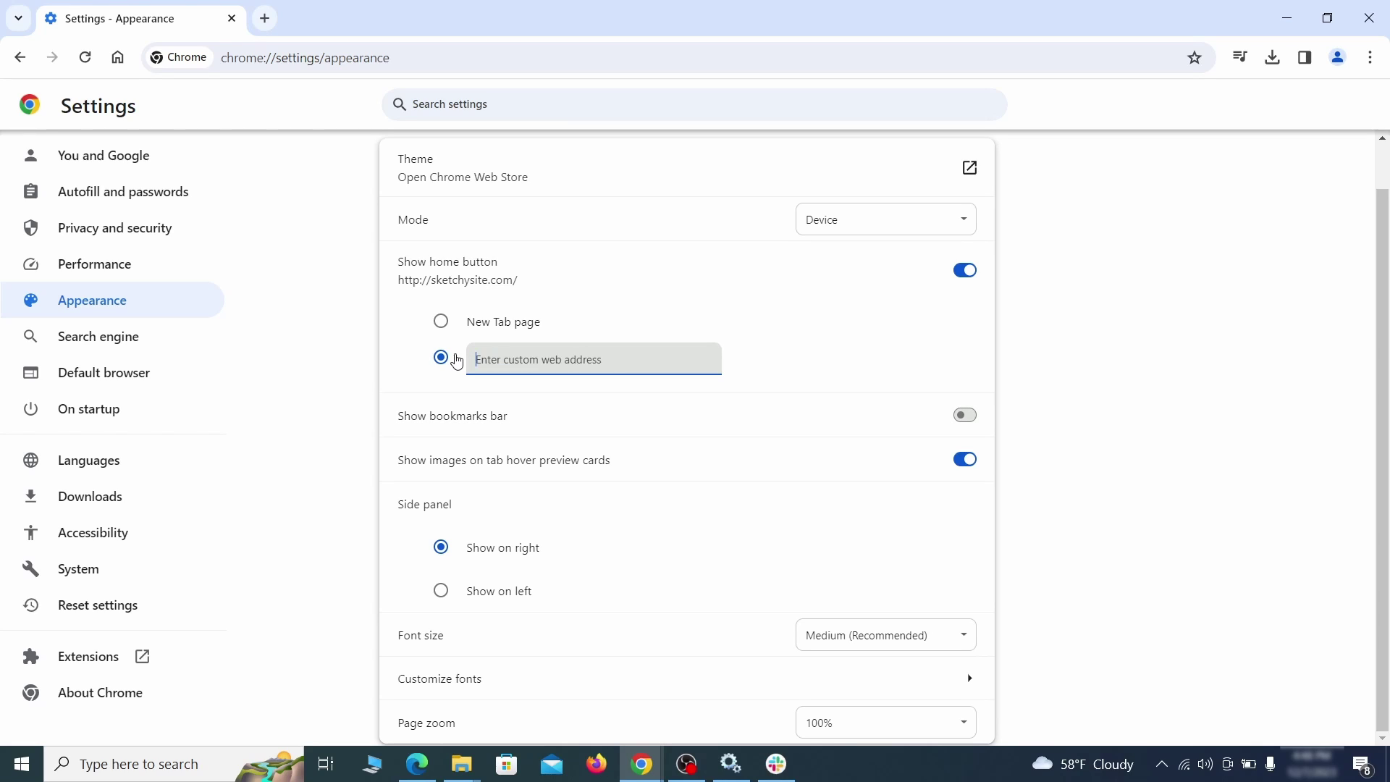
click(583, 276)
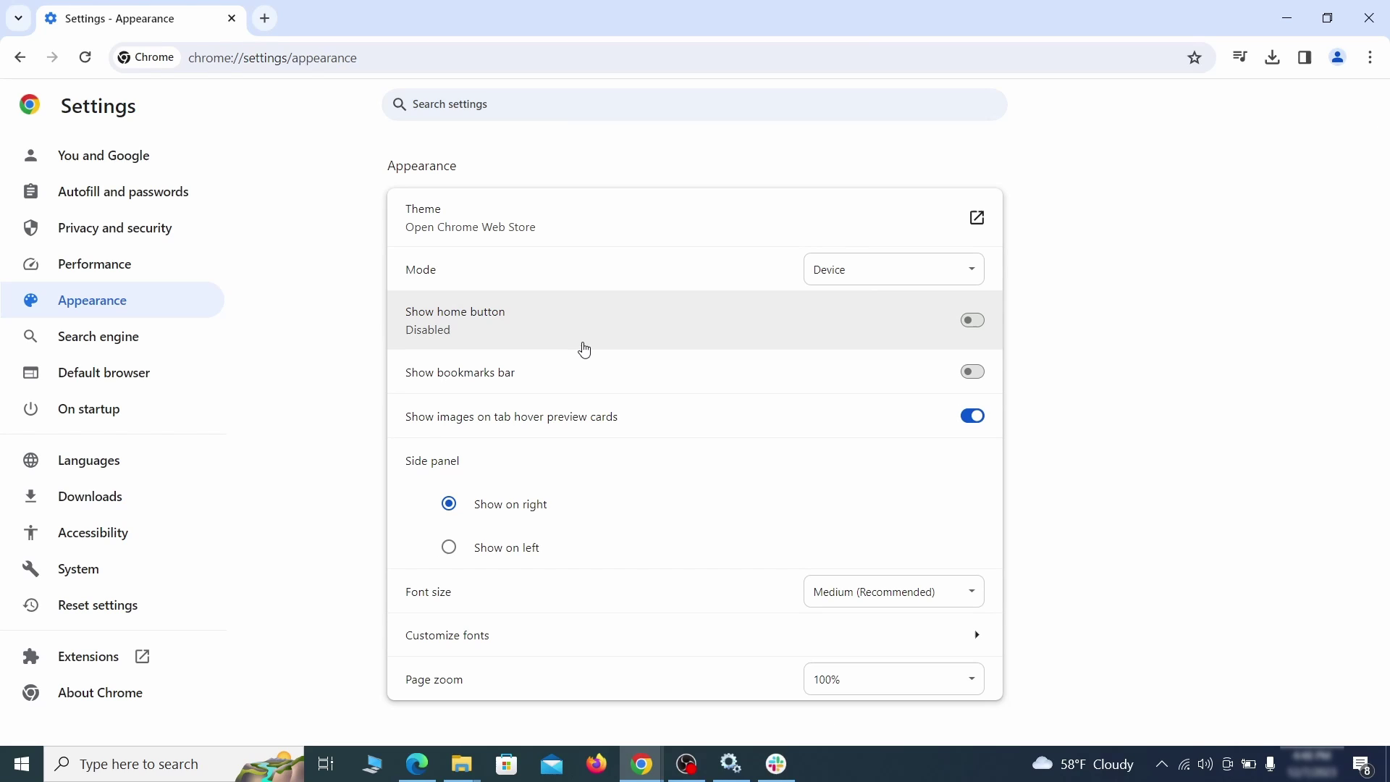
Step: Make Google the default search engine and delete the ExampleRougeURL.com site search shortcut
click(145, 339)
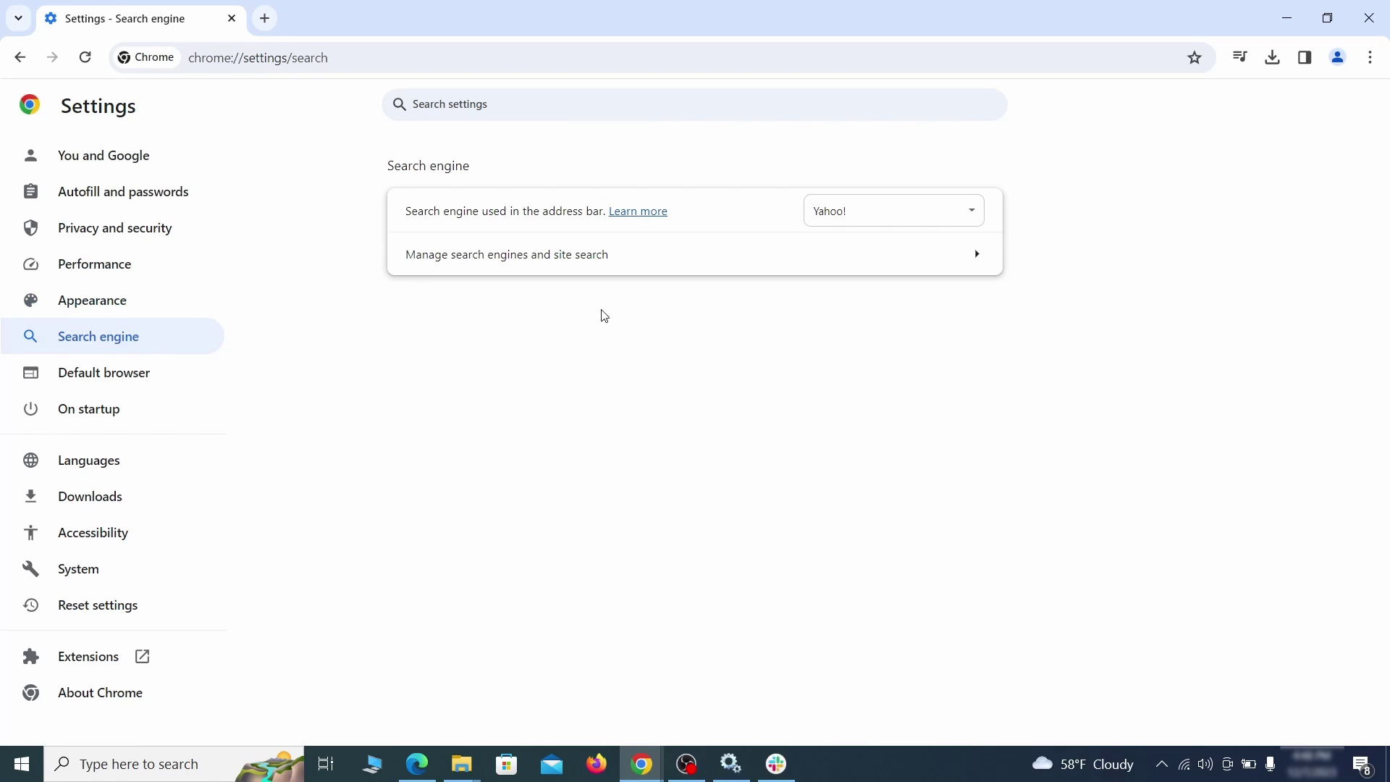
click(951, 217)
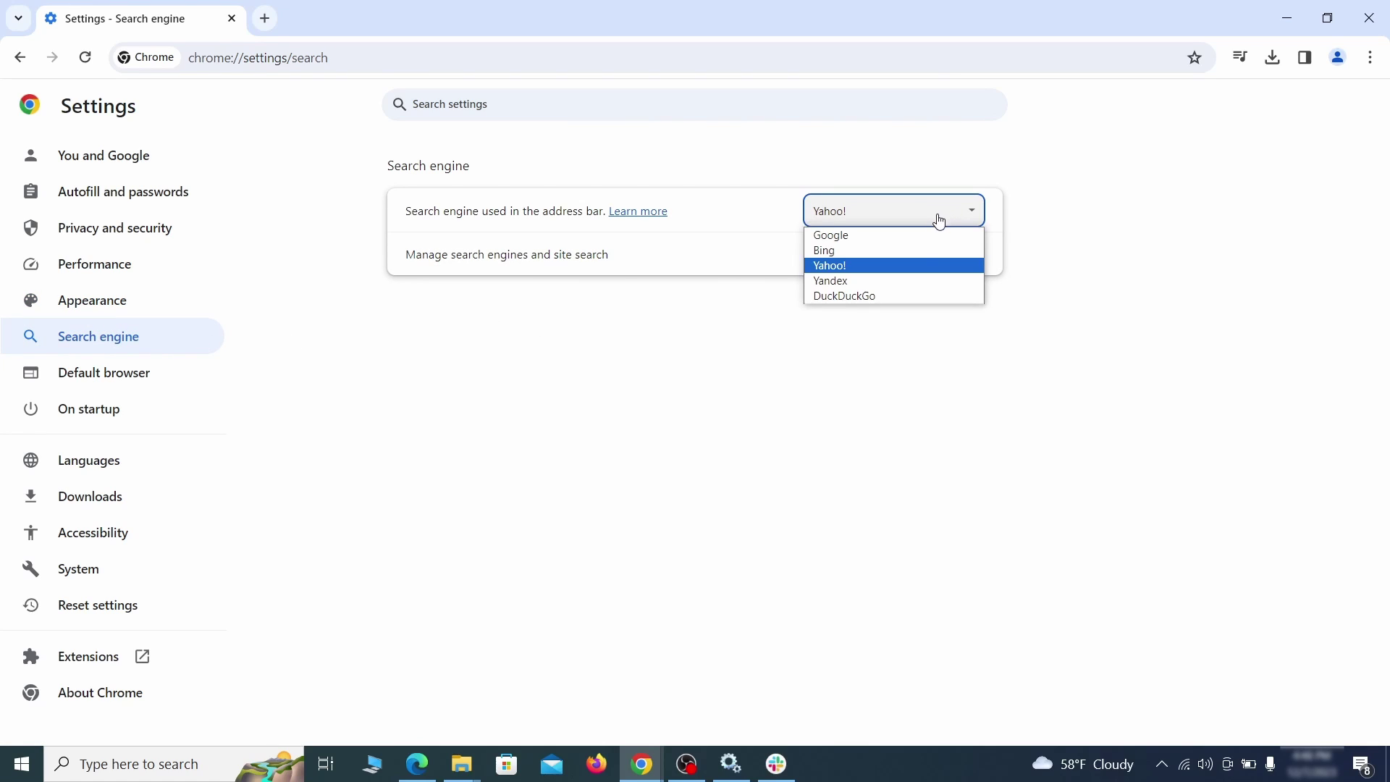
click(913, 235)
click(893, 267)
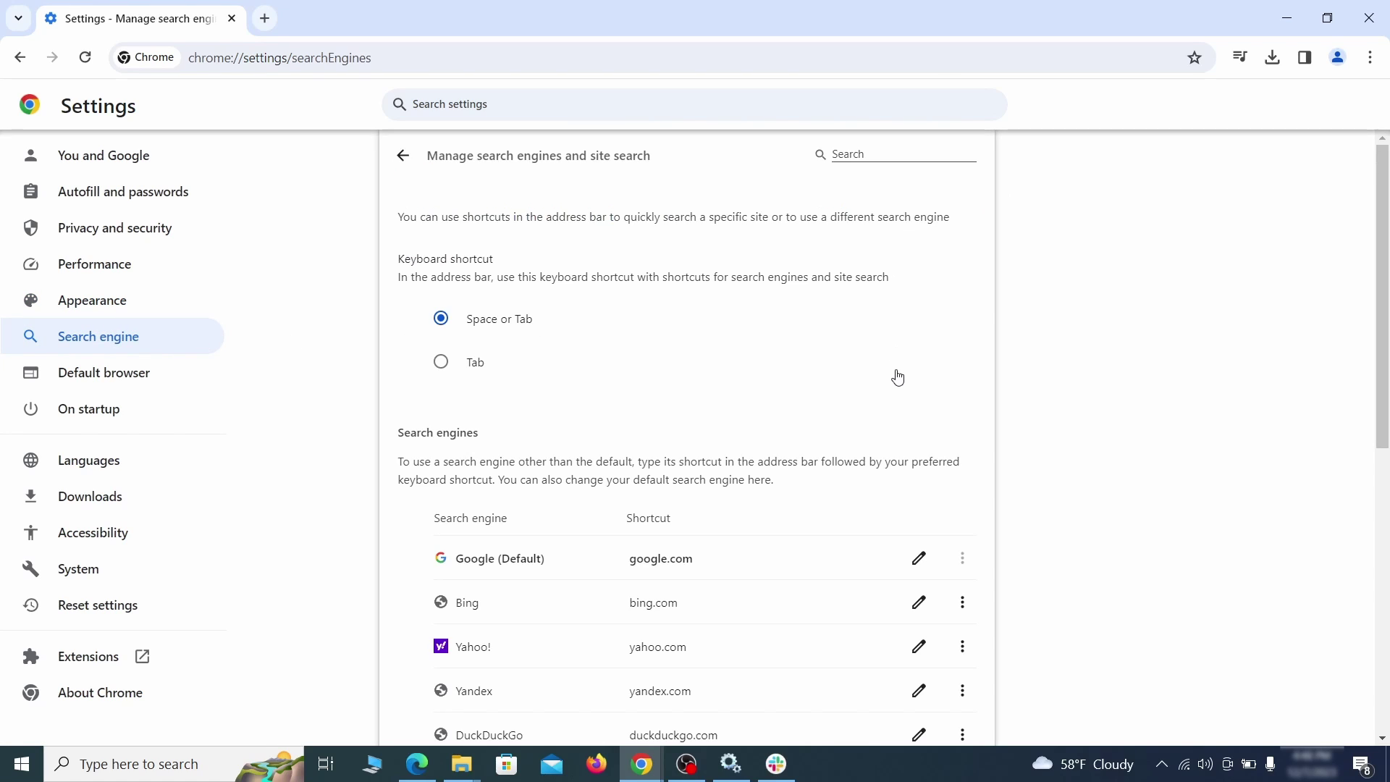
scroll(898, 377, down, 8)
click(962, 444)
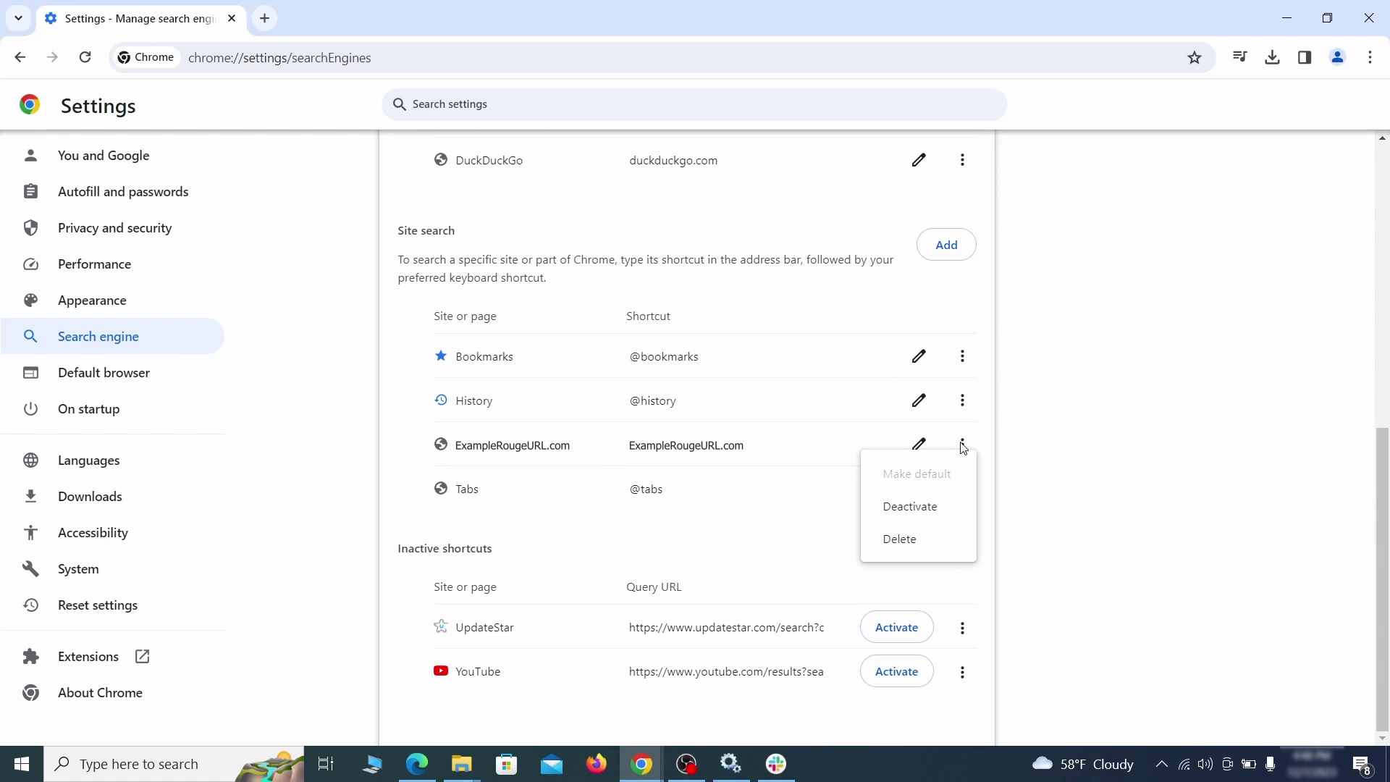
click(902, 541)
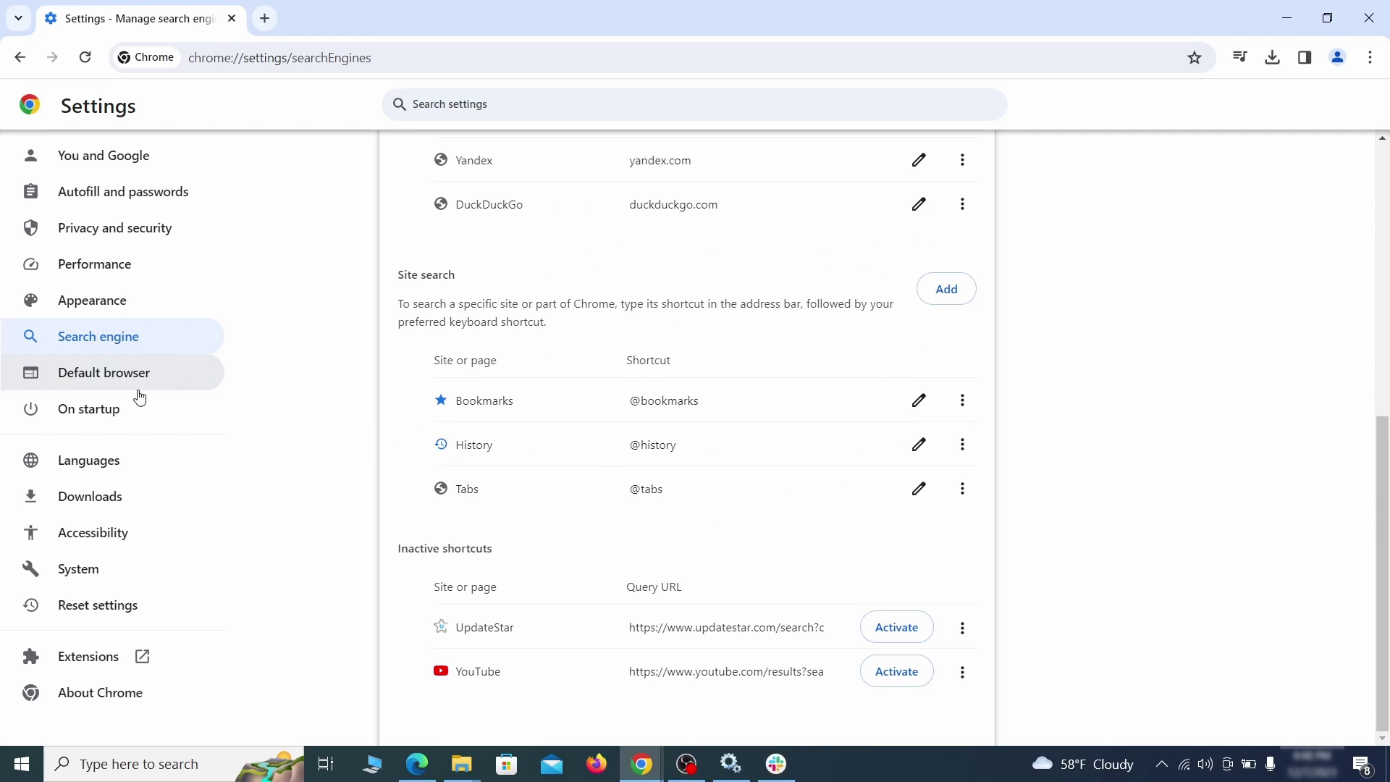
Step: Remove ExampleRougeURL.com from Chrome's On startup pages
click(106, 409)
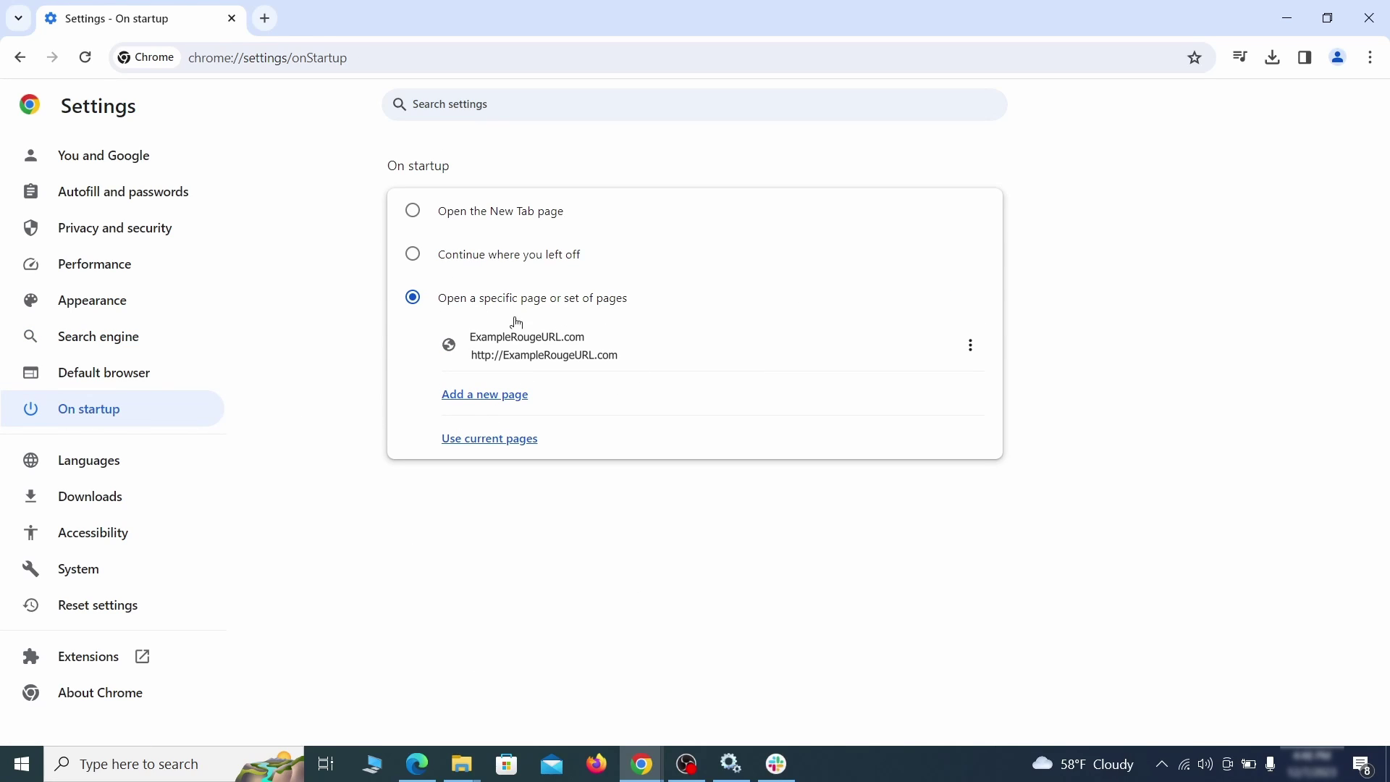
click(970, 345)
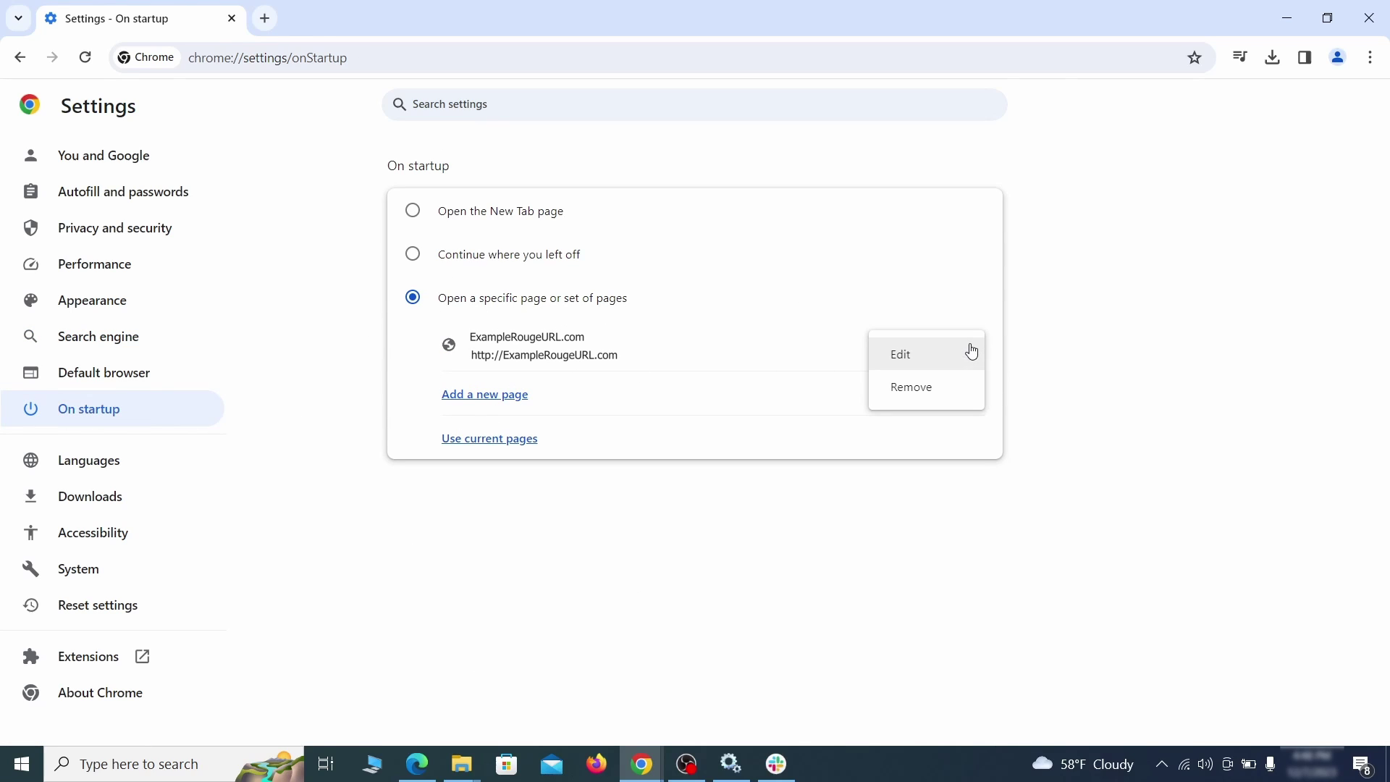
click(929, 390)
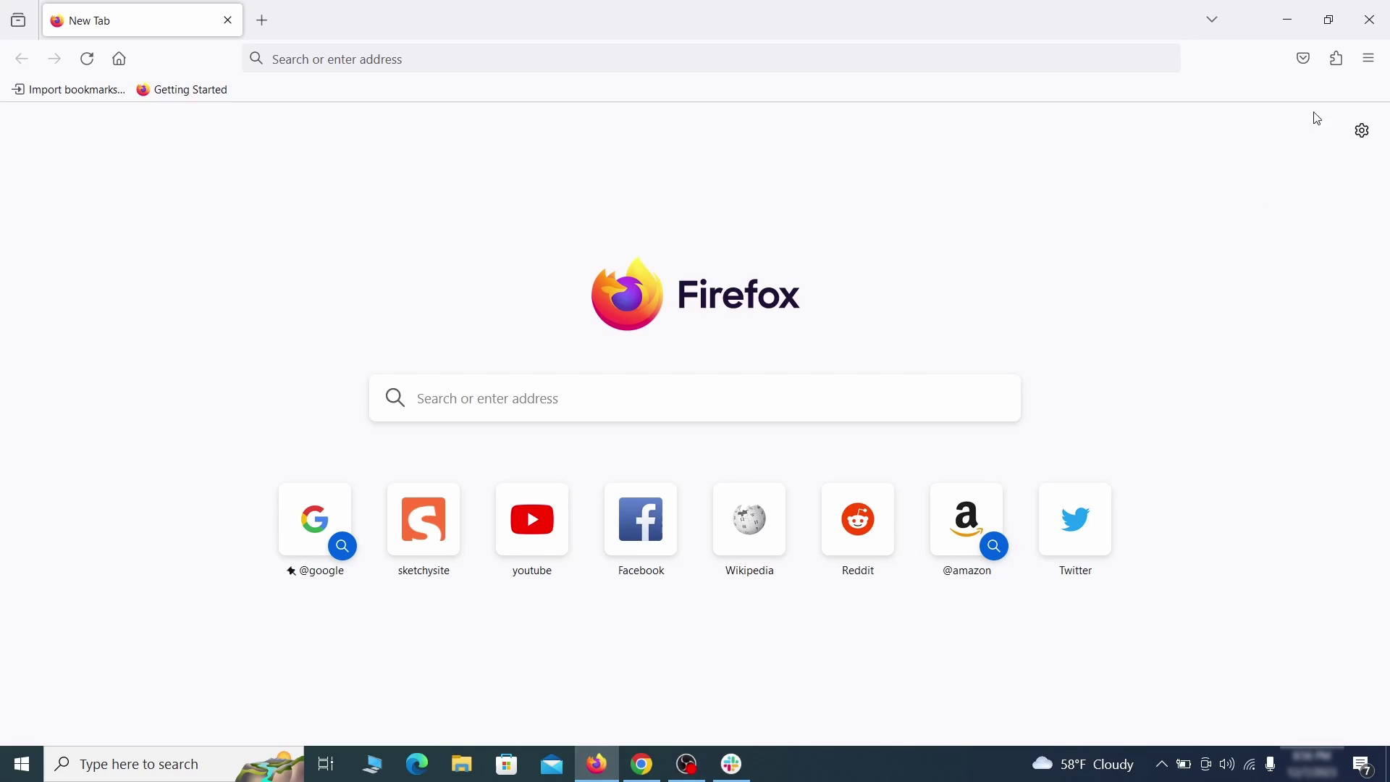
Step: Disable the Contenu+ extension in Firefox and confirm its removal
click(1337, 58)
click(1170, 238)
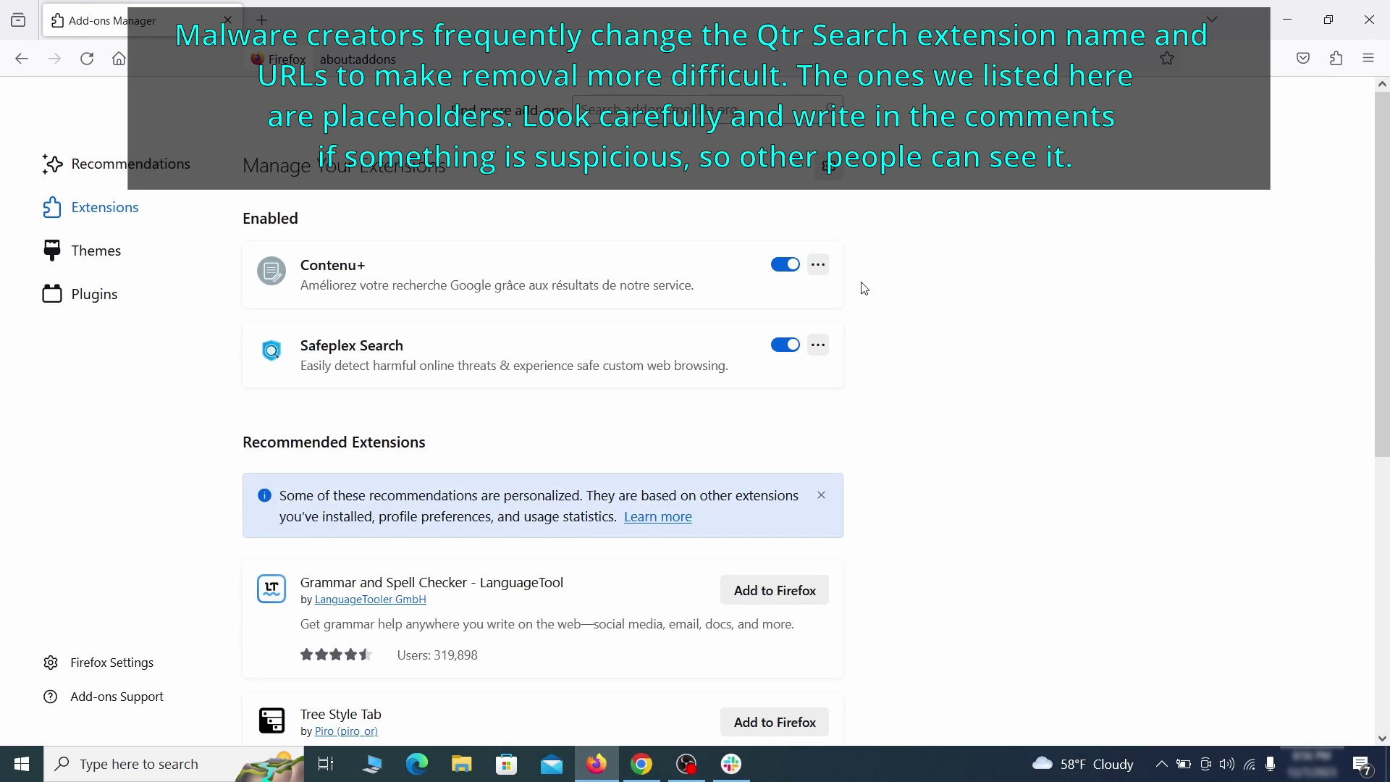
click(786, 265)
click(819, 264)
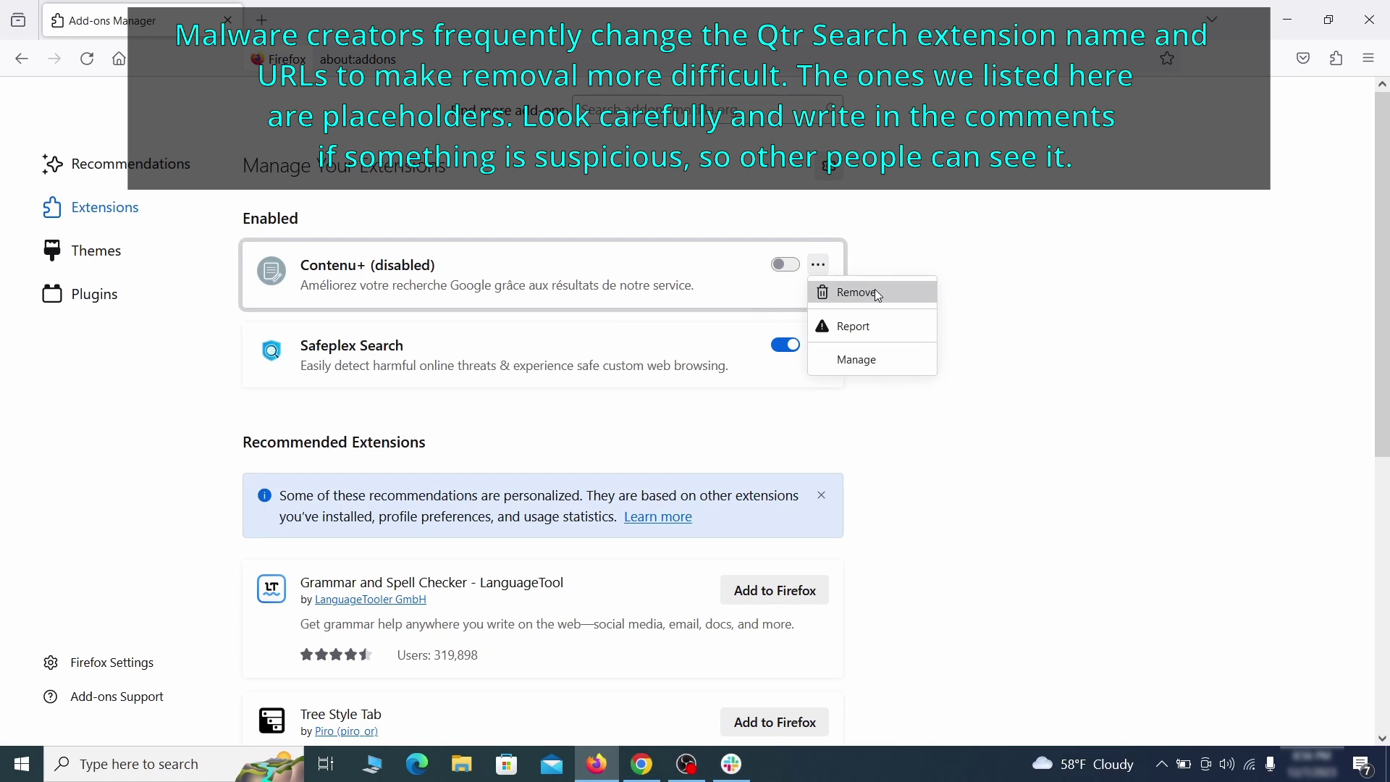
click(876, 291)
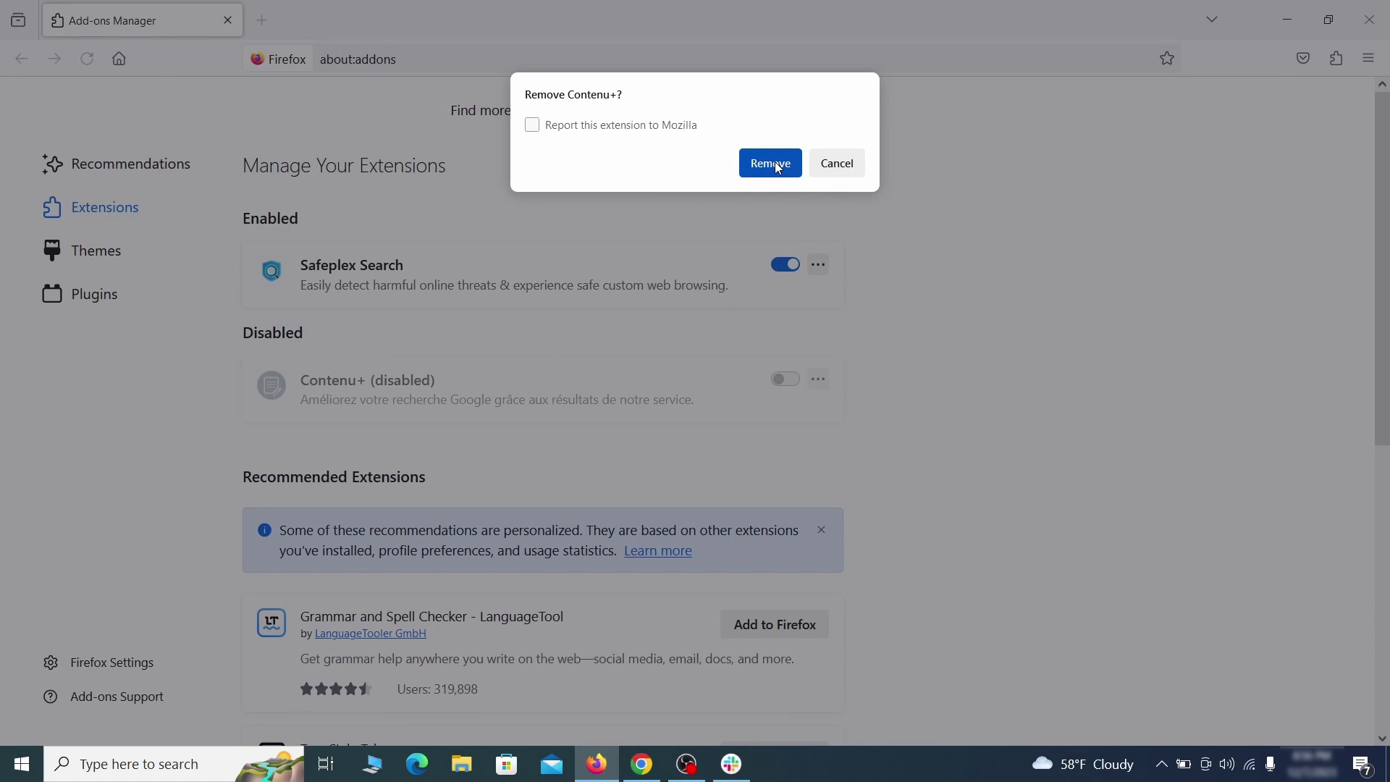
click(772, 164)
click(1369, 58)
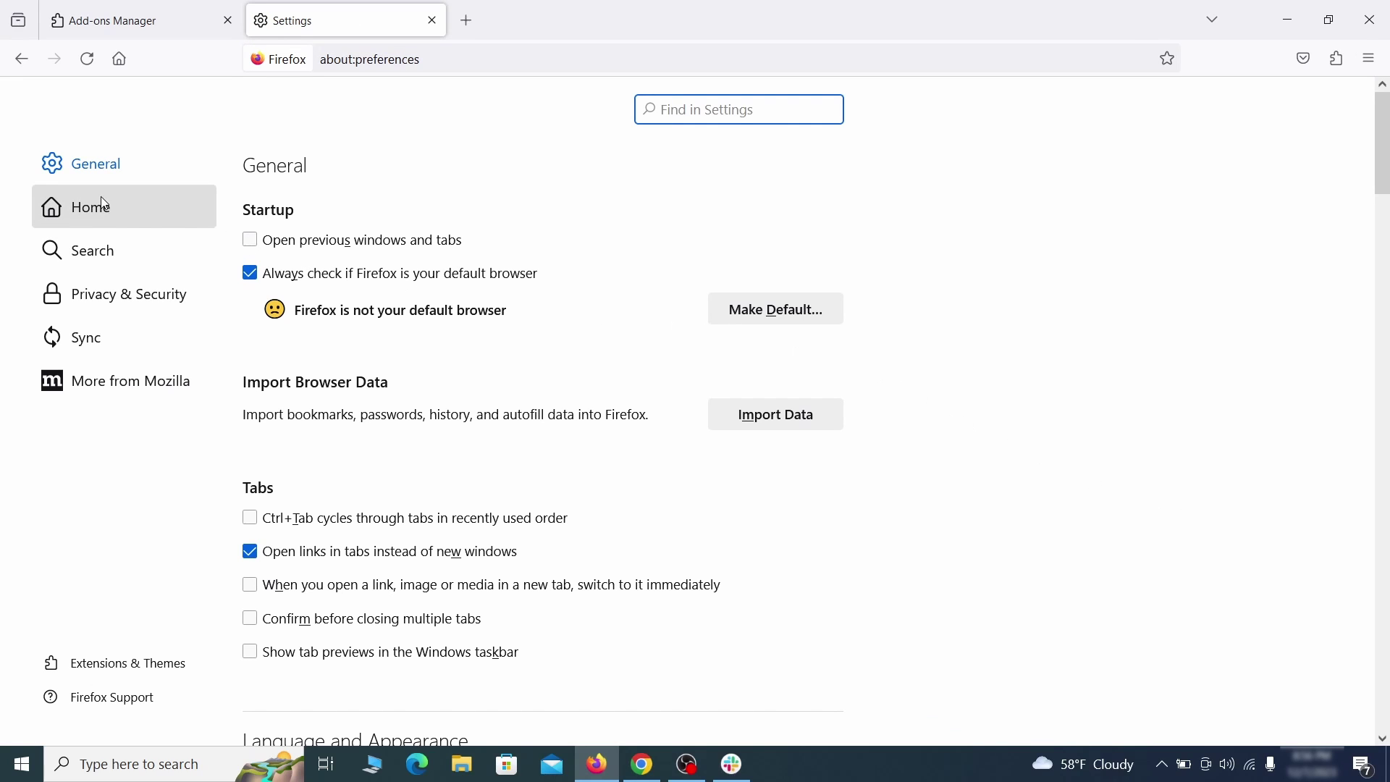
Step: Delete ExampleRougeURL.com from Firefox's Homepage and new windows field, leaving it empty
click(105, 209)
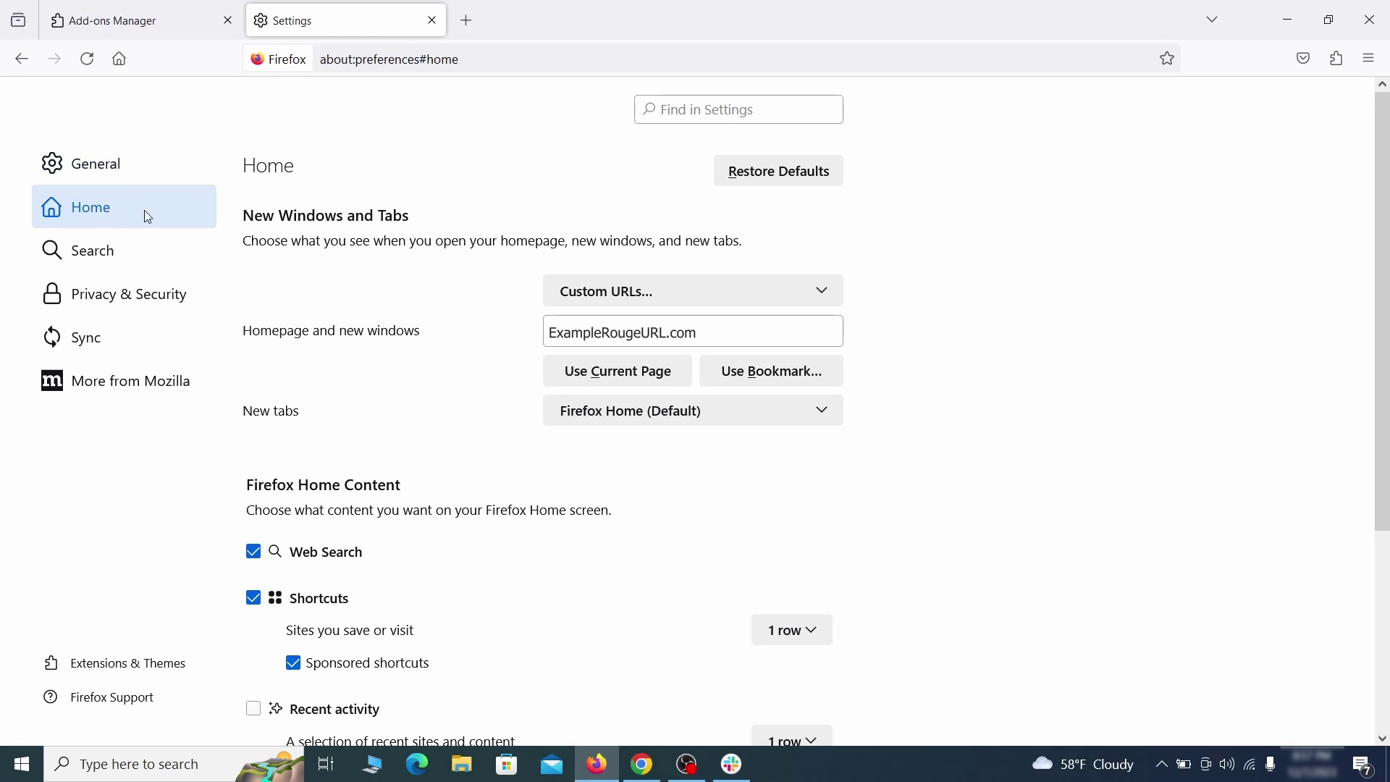
triple_click(703, 333)
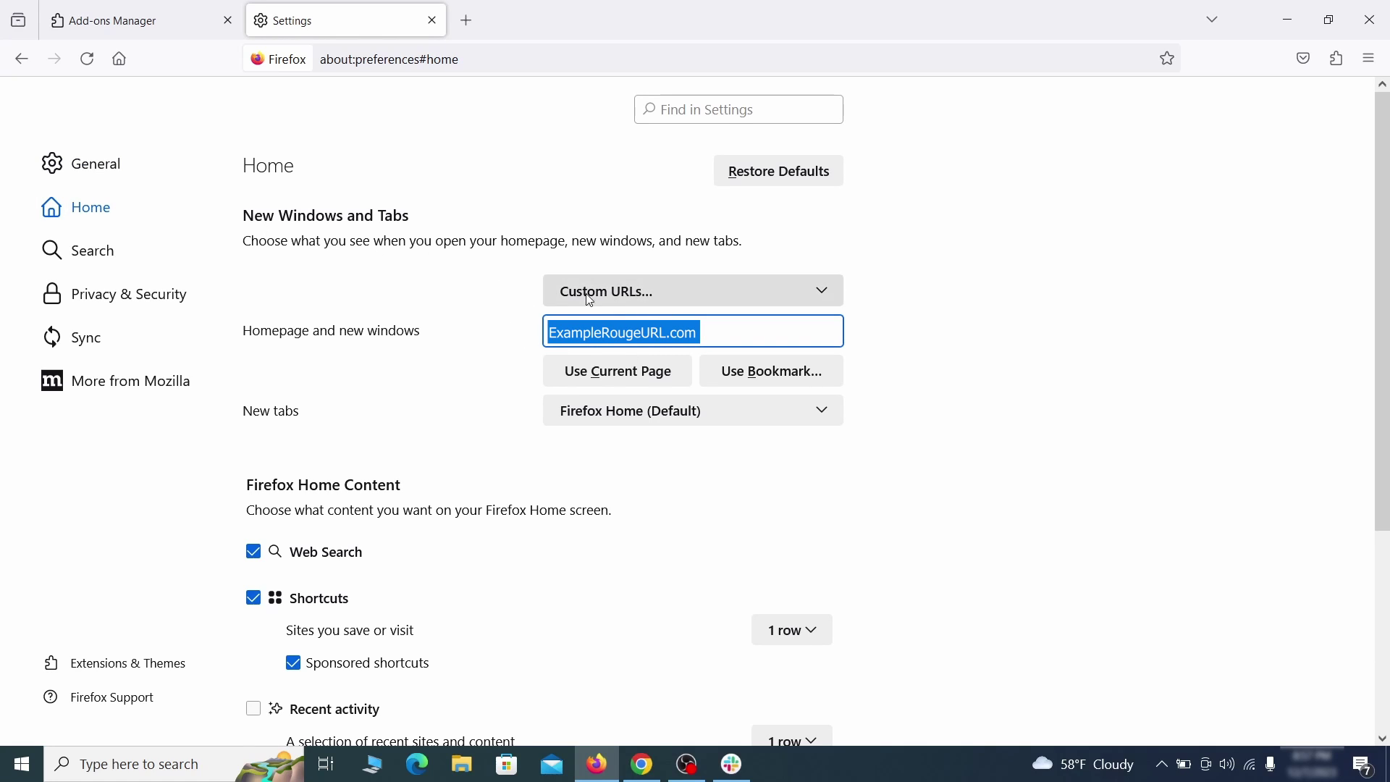
key(BackSpace)
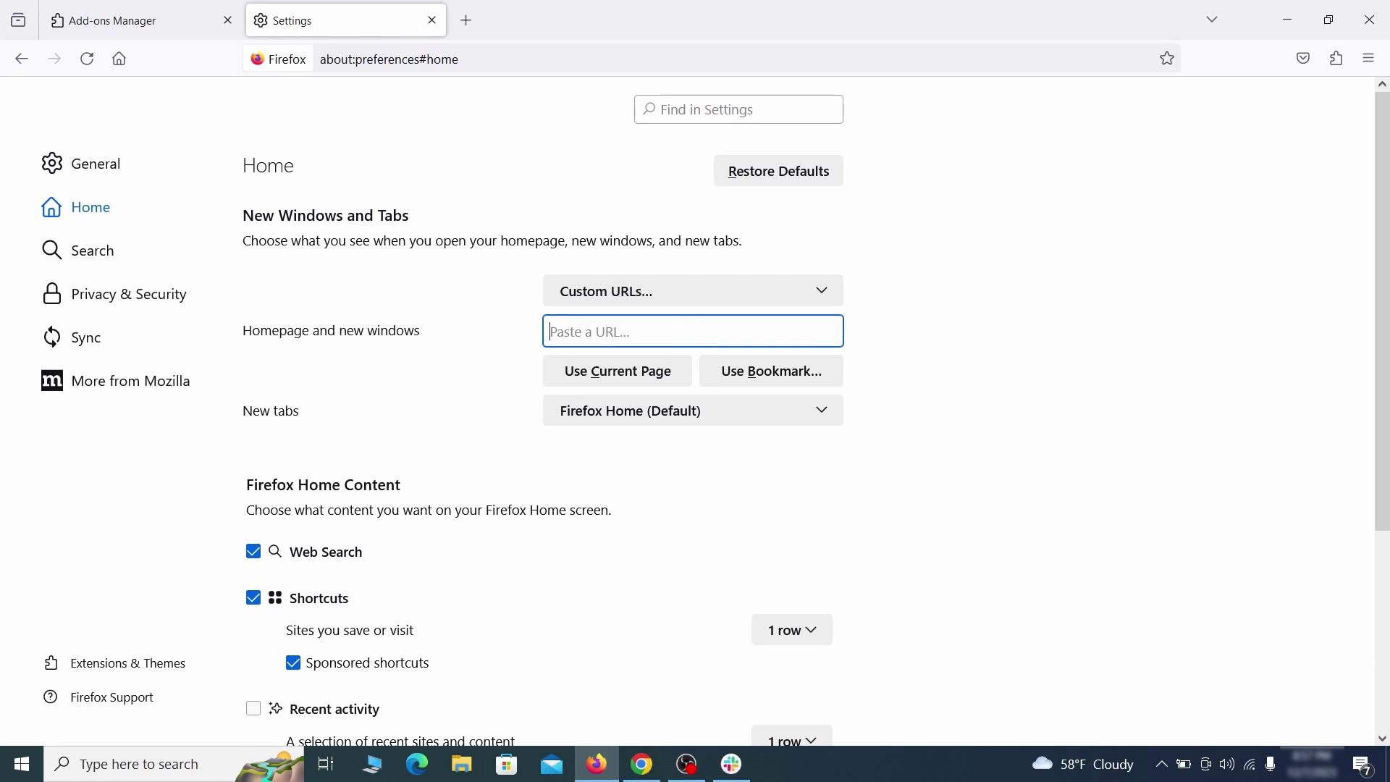
Step: Make Google Firefox's default search engine
click(97, 251)
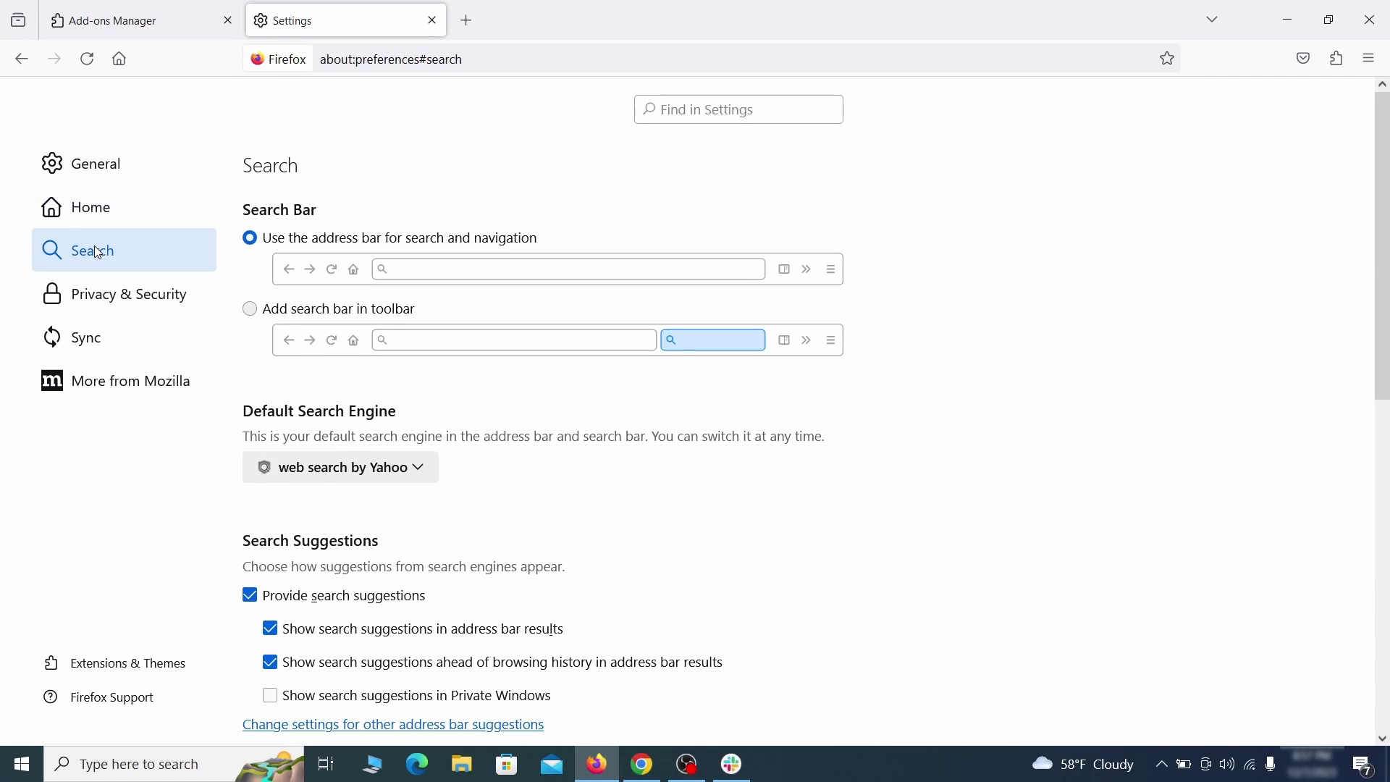
scroll(710, 423, down, 2)
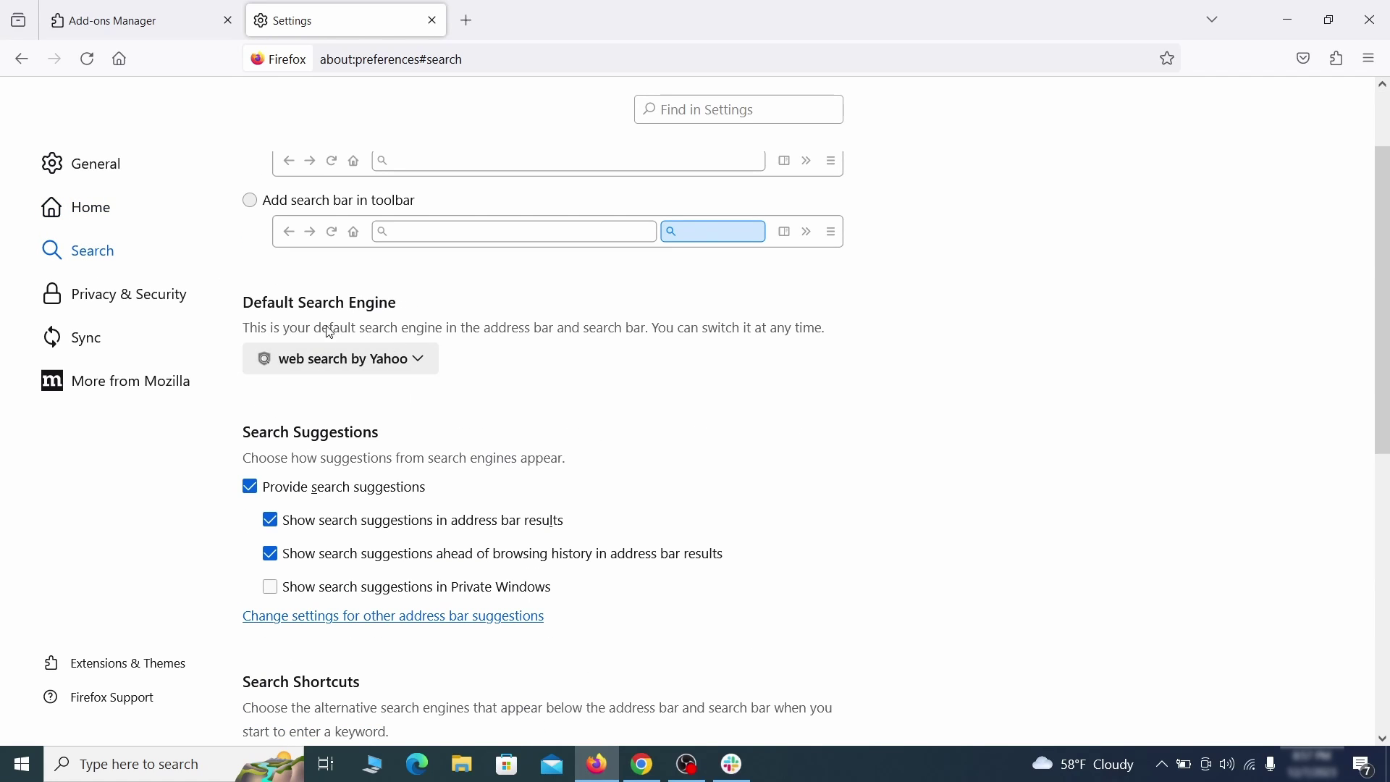
click(412, 366)
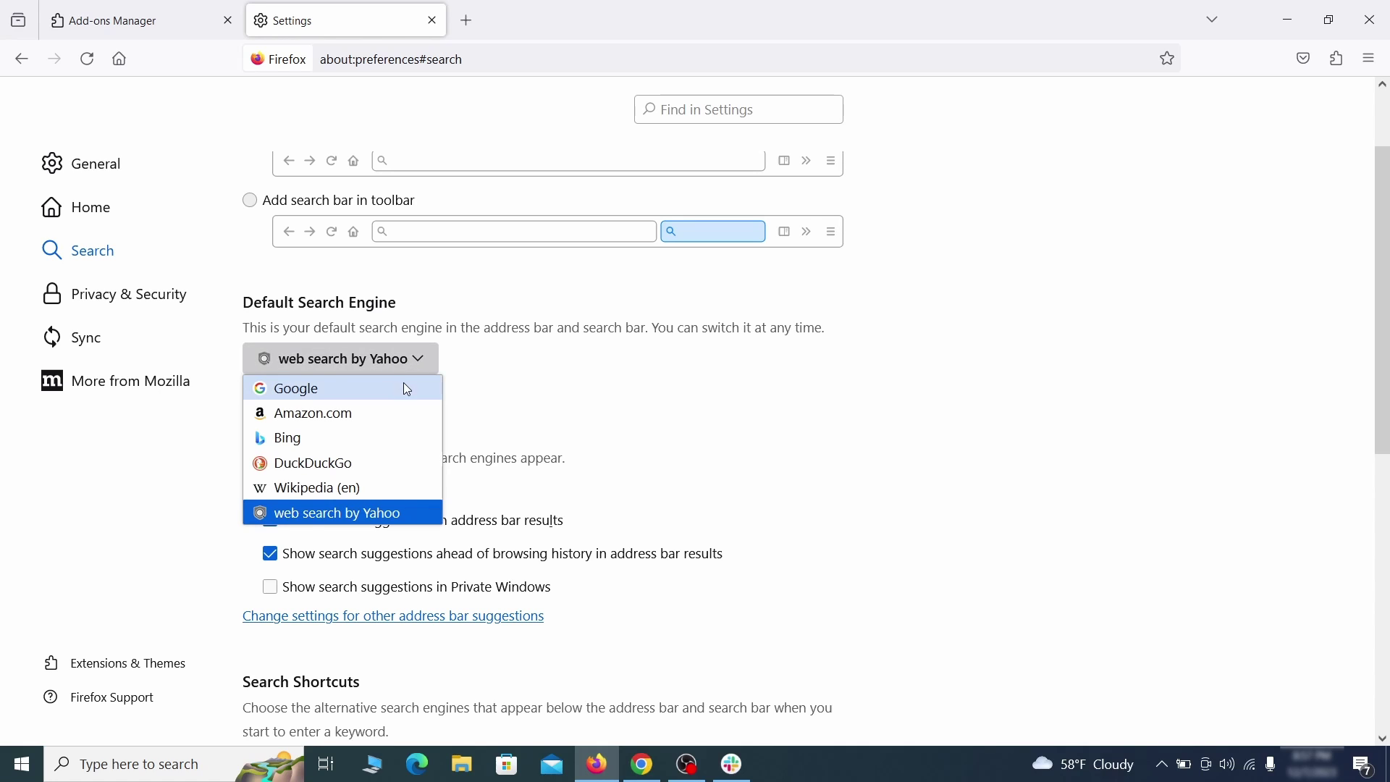
click(401, 388)
Step: Remove the web search by Yahoo shortcut with the Safeplex Search keyword
scroll(659, 409, down, 5)
scroll(724, 391, down, 3)
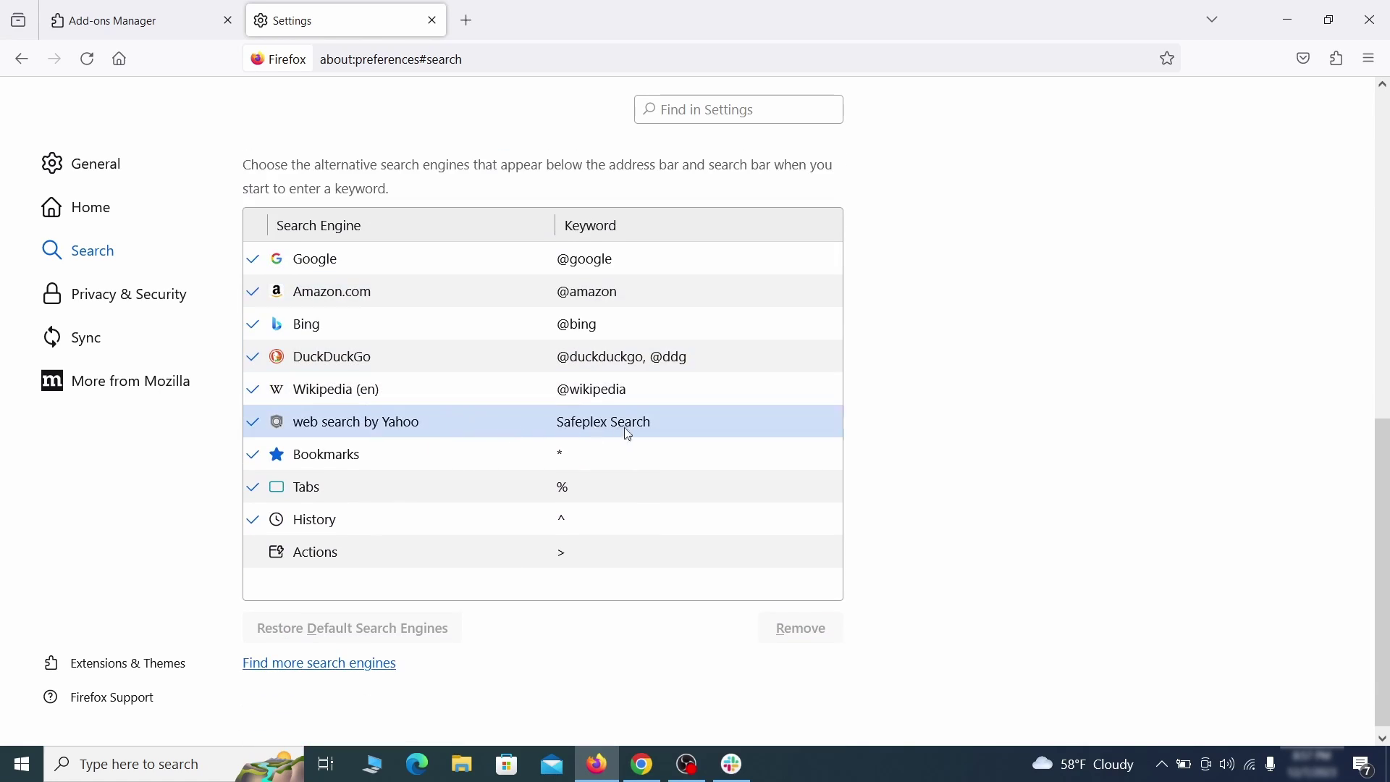
click(688, 425)
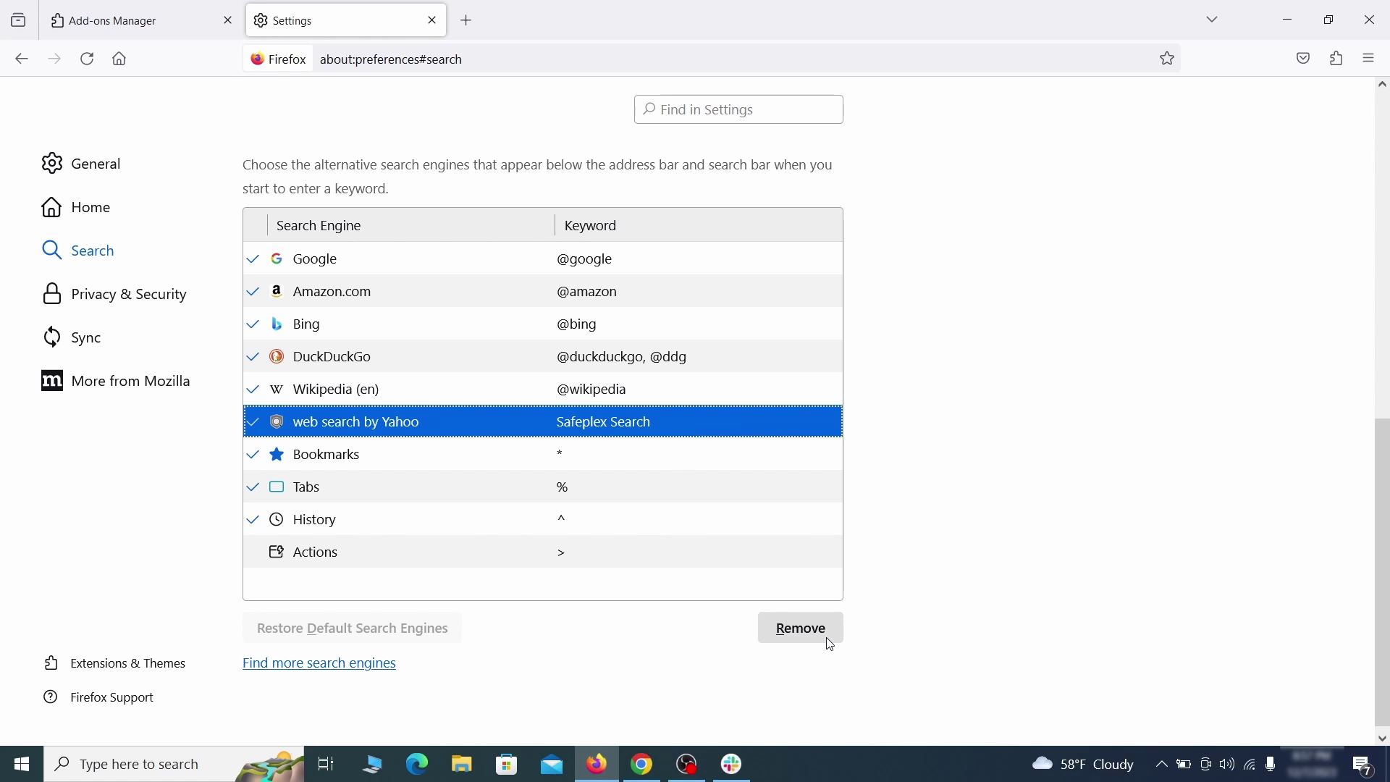
click(801, 629)
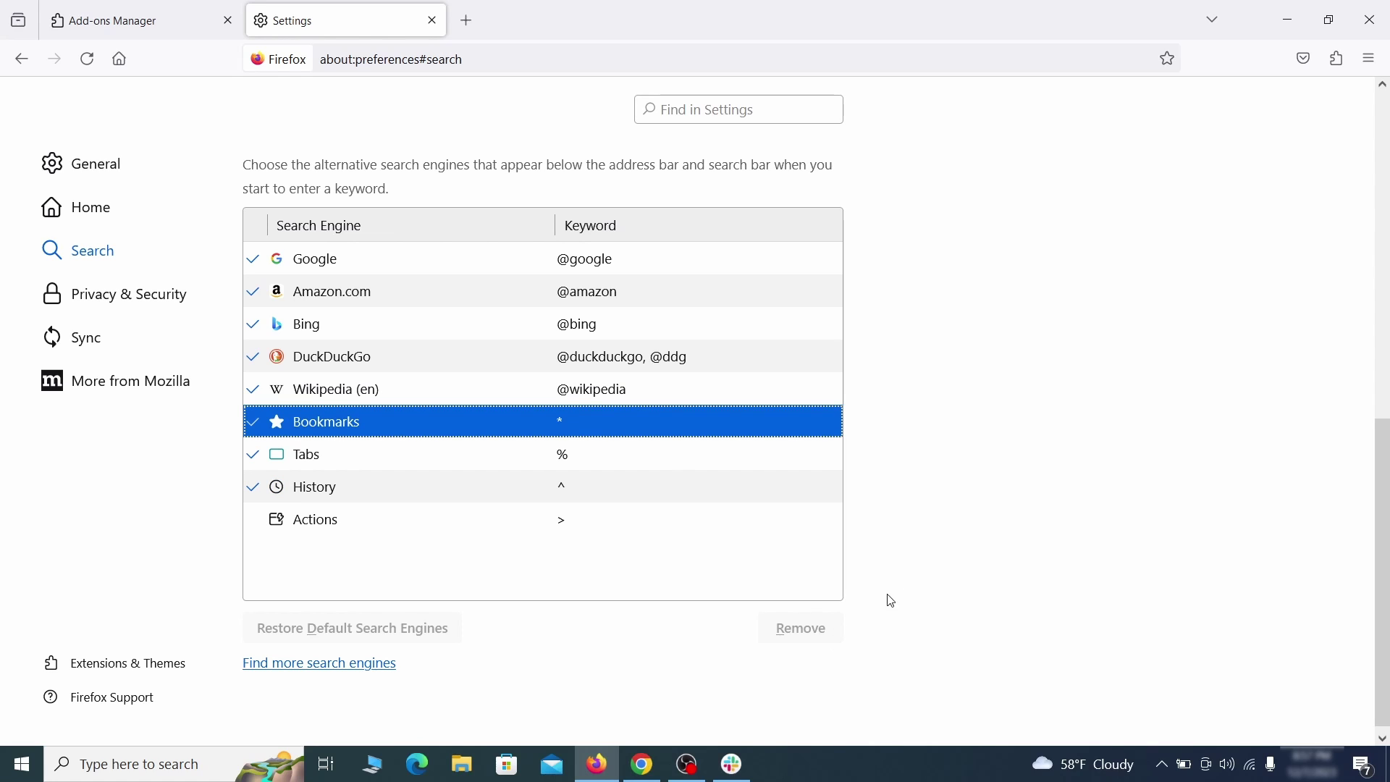
scroll(658, 459, up, 3)
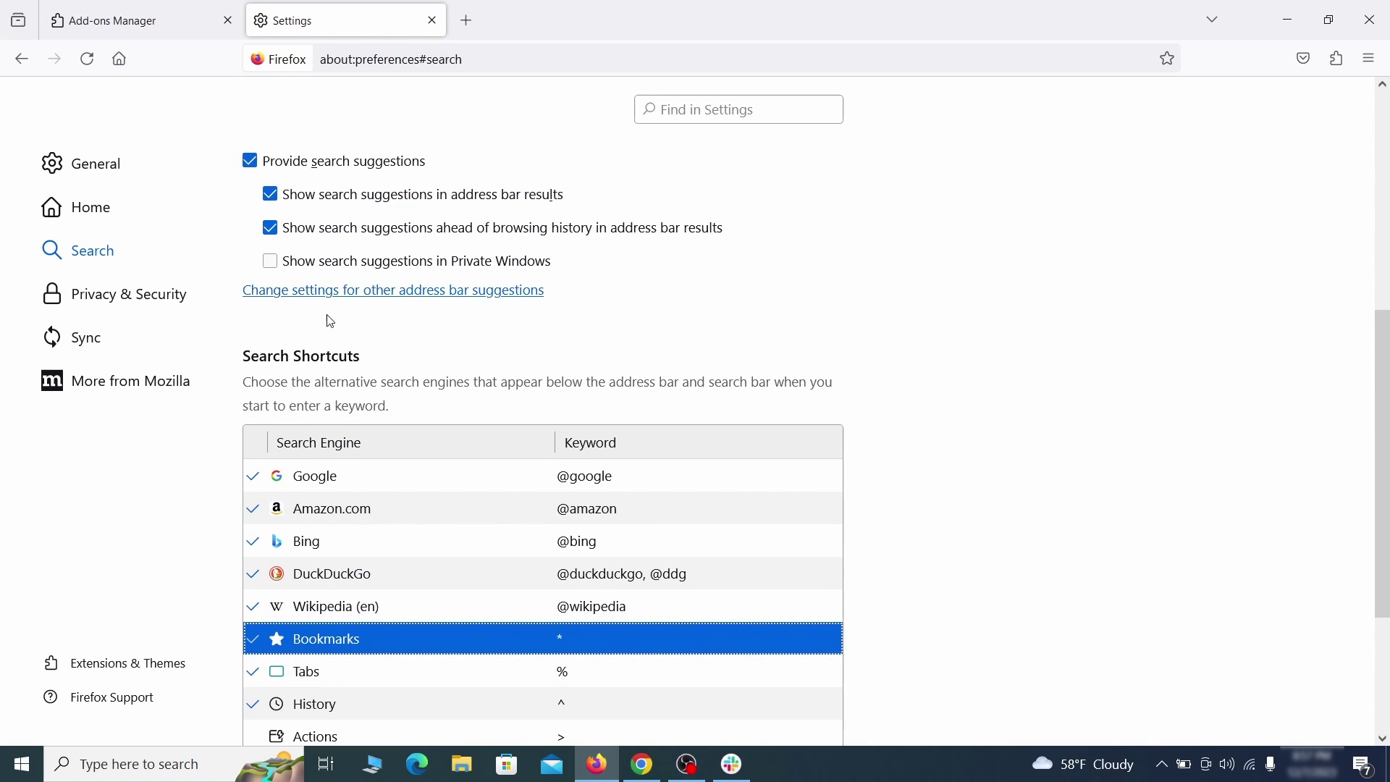
Step: Clear all of Firefox's cookies, site data and cached web content
click(133, 291)
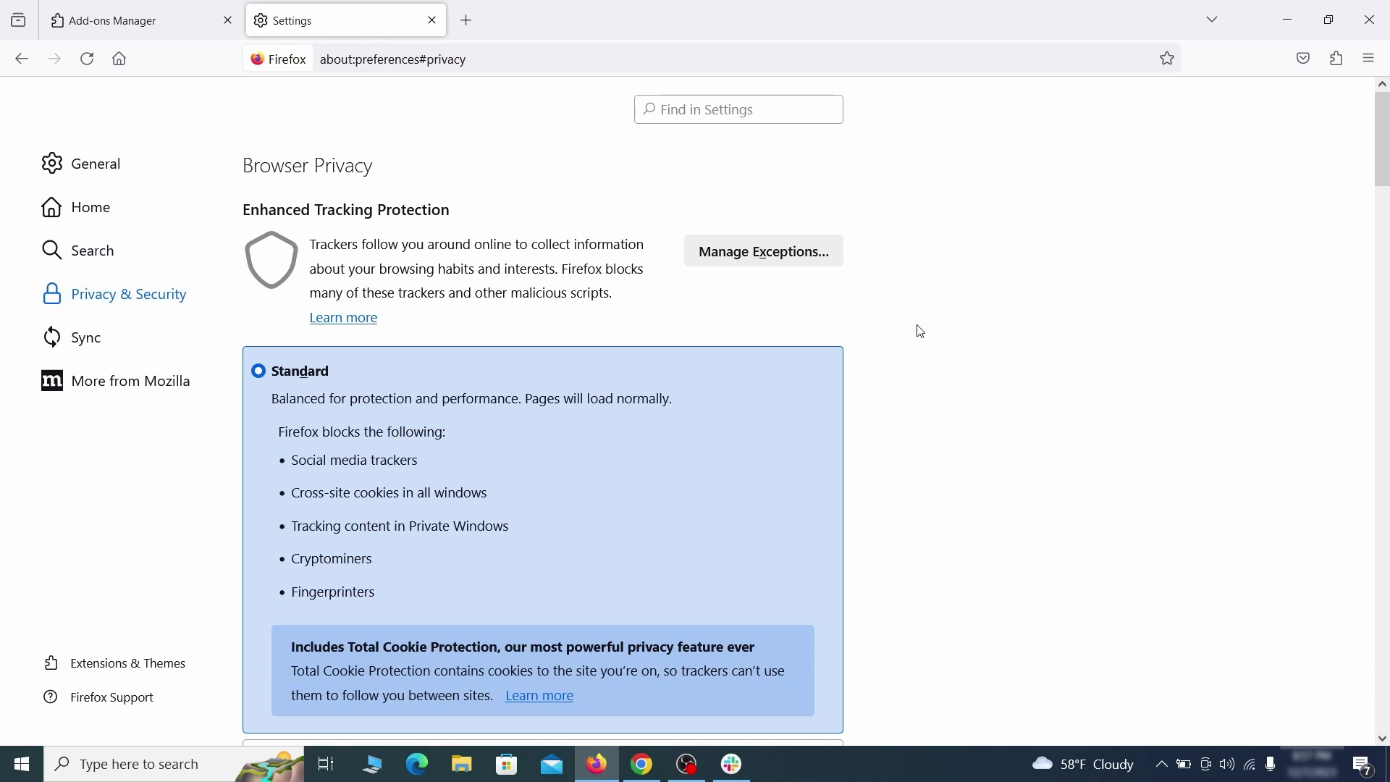
scroll(924, 333, down, 10)
click(794, 464)
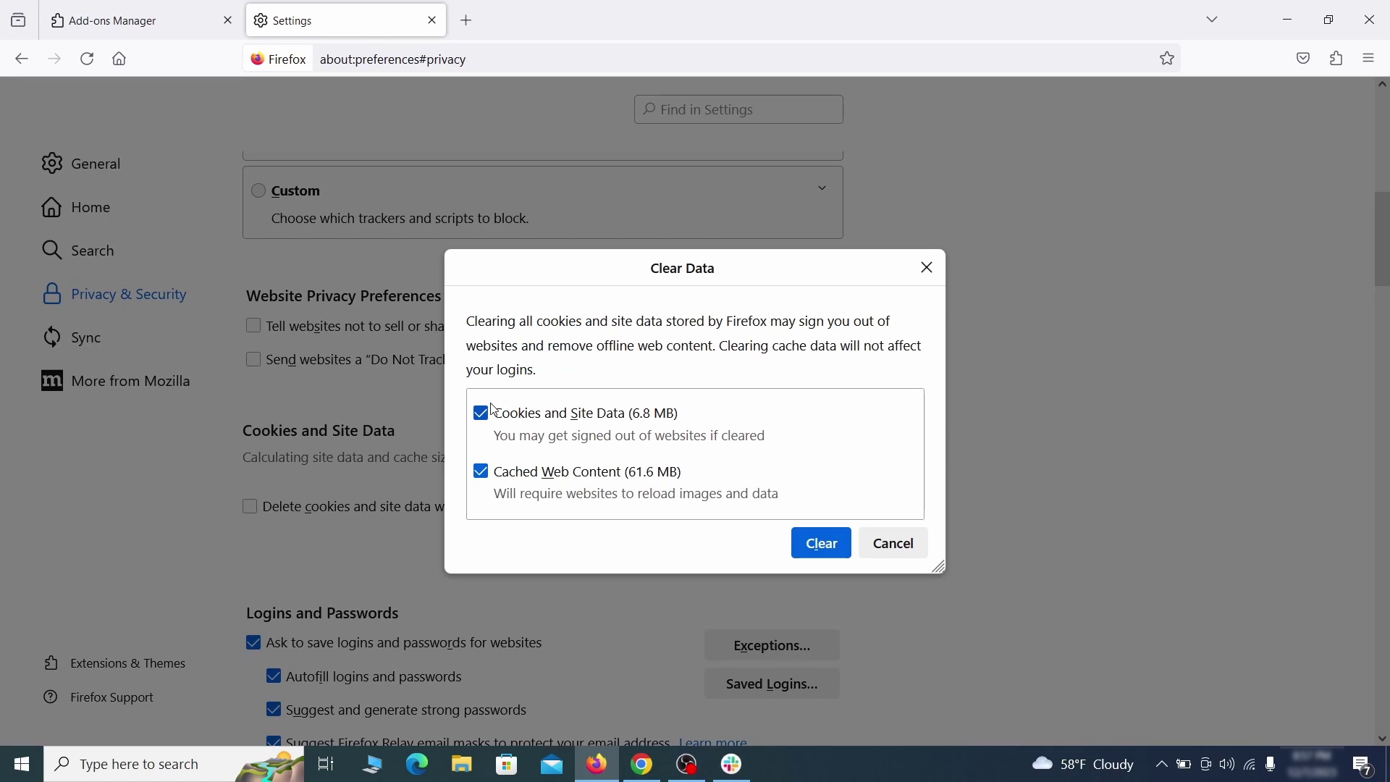
click(843, 548)
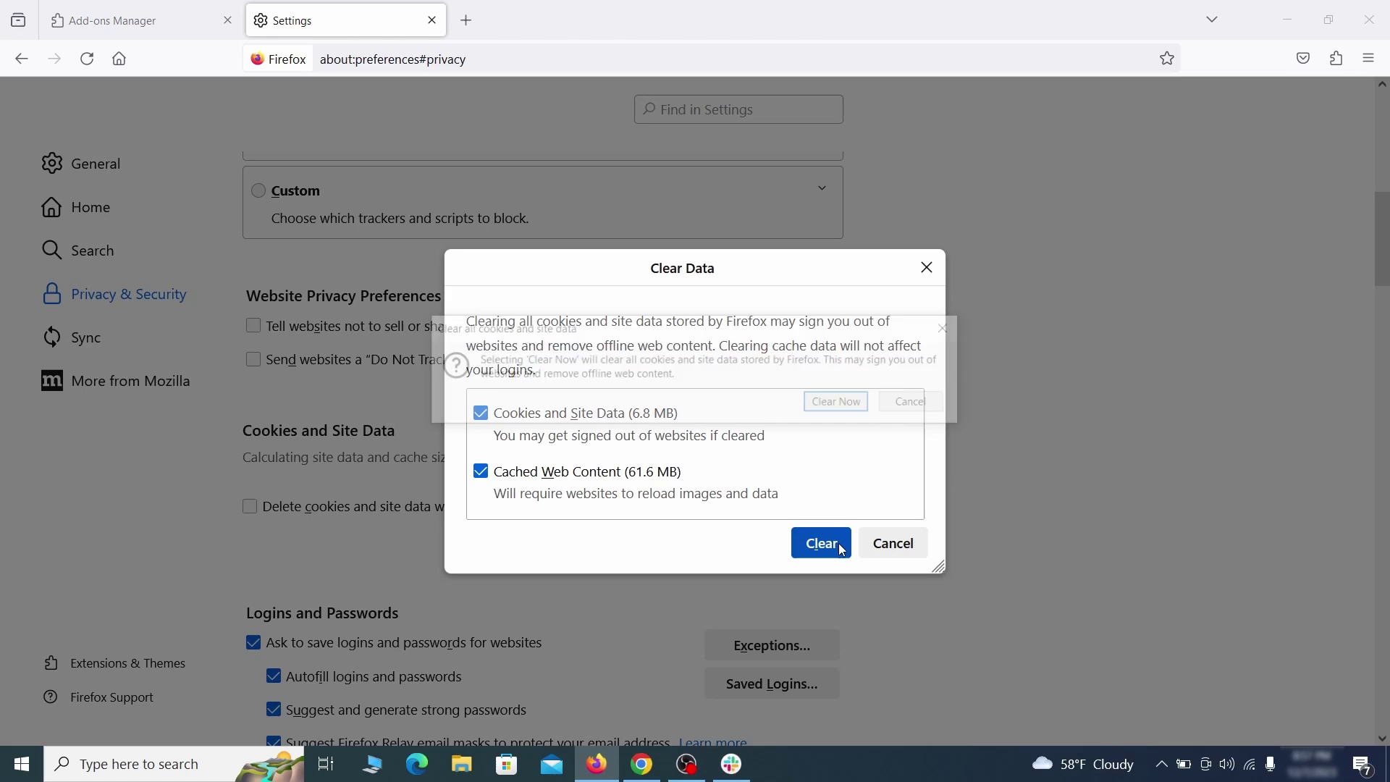
click(842, 404)
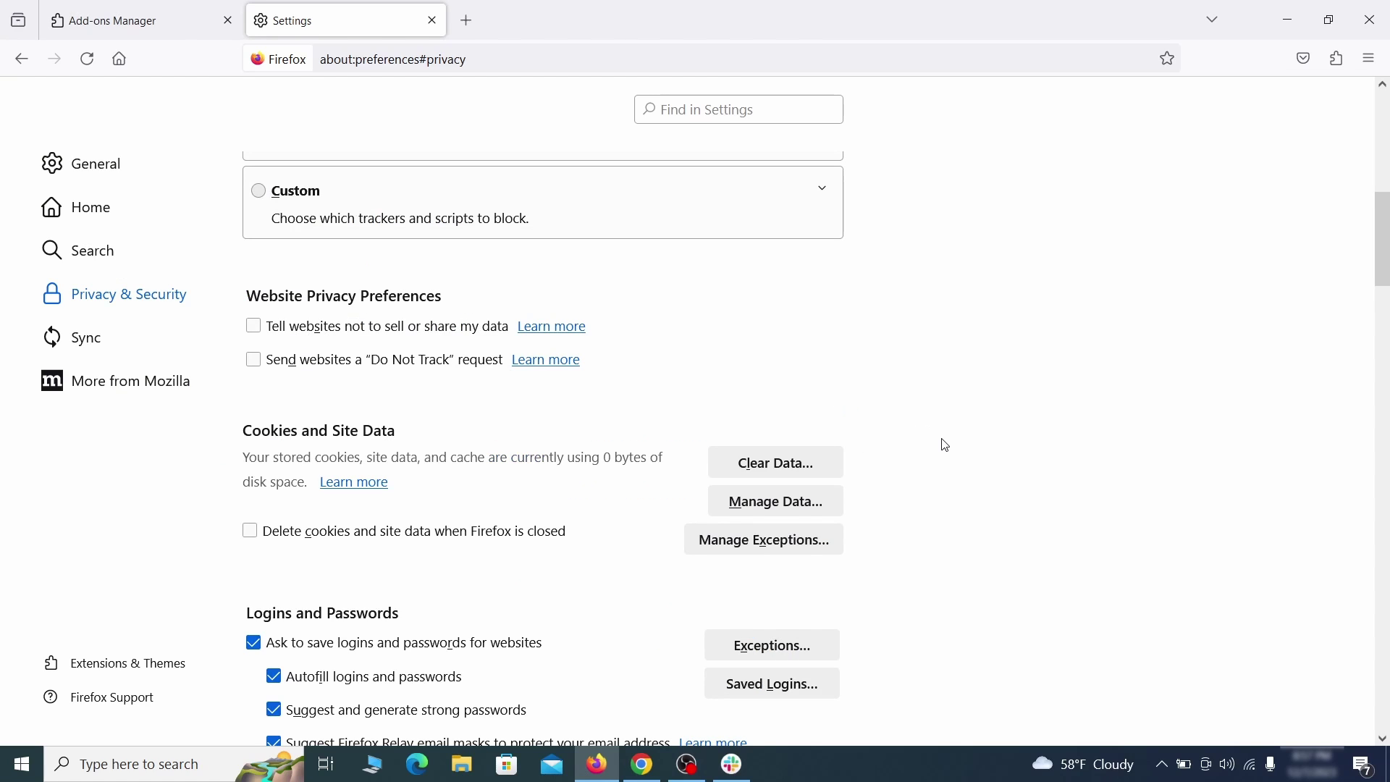
Step: Open Firefox's notification settings to review which sites may send notifications
scroll(946, 446, down, 10)
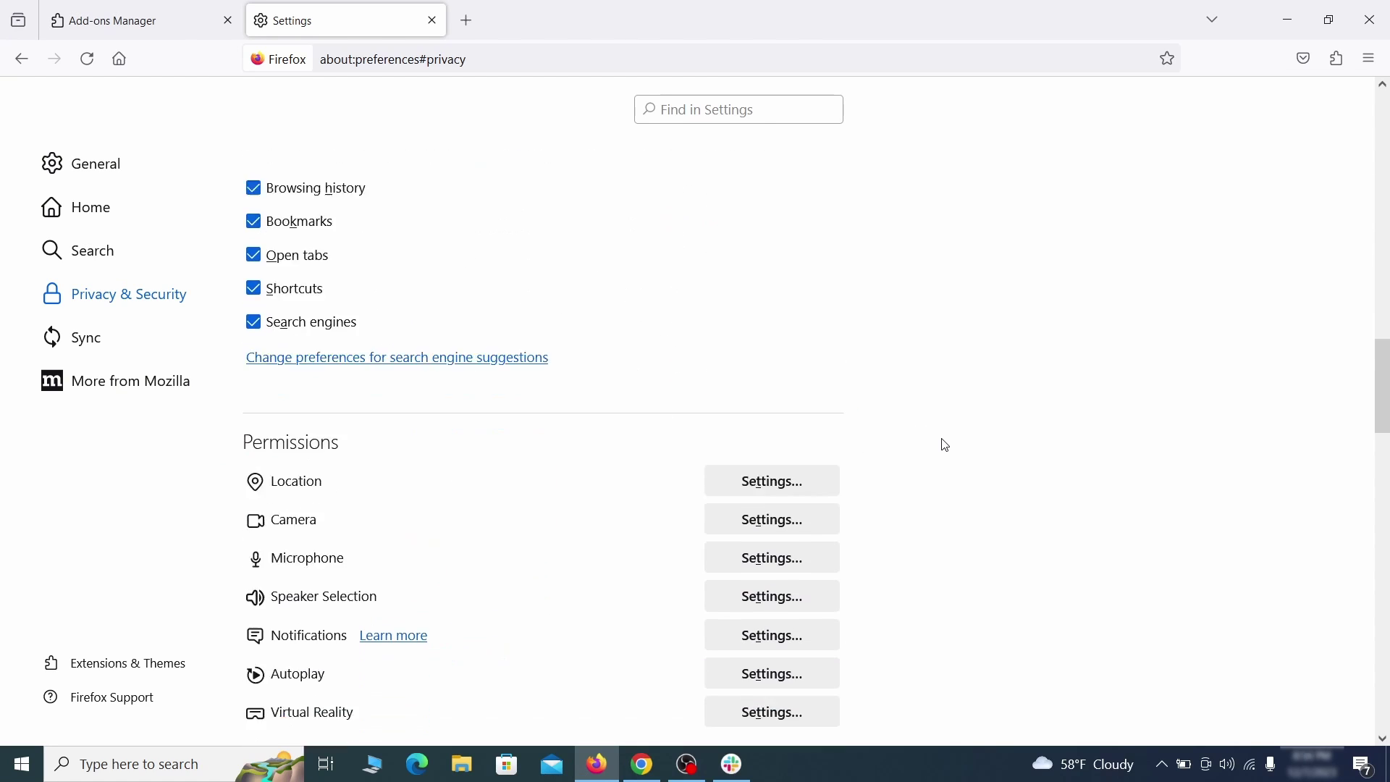
scroll(946, 445, down, 2)
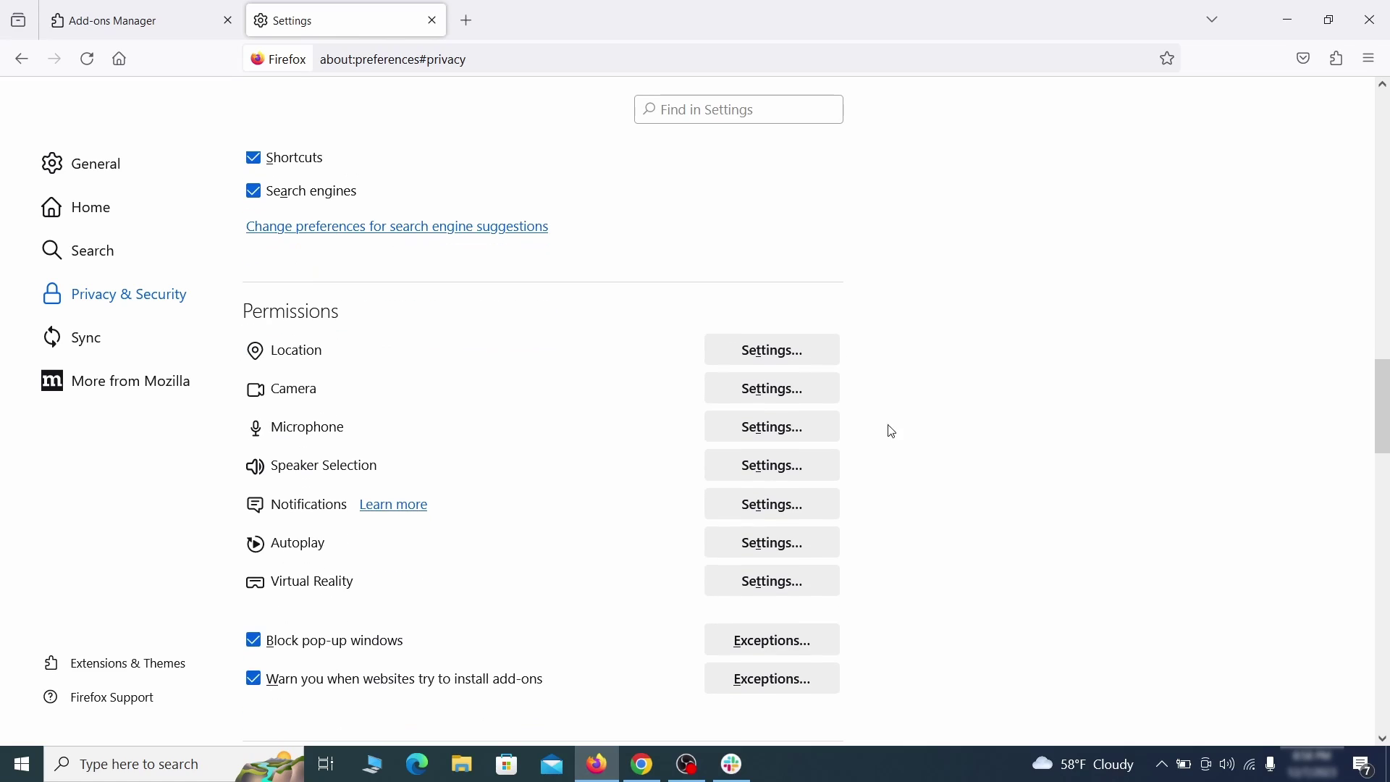
click(802, 510)
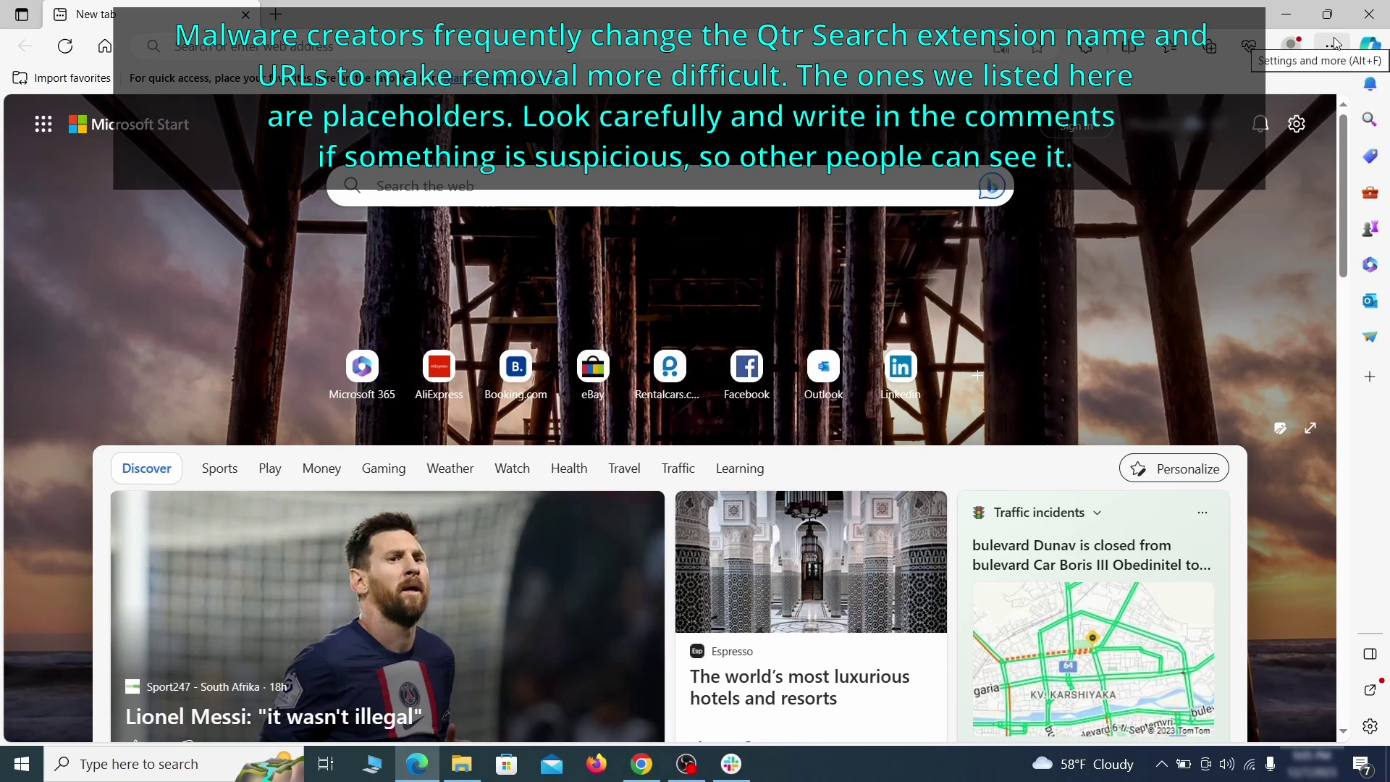
Step: Turn off and remove Edge's Quidco Cashback Reminder extension, then open a new tab
click(1331, 47)
click(1195, 320)
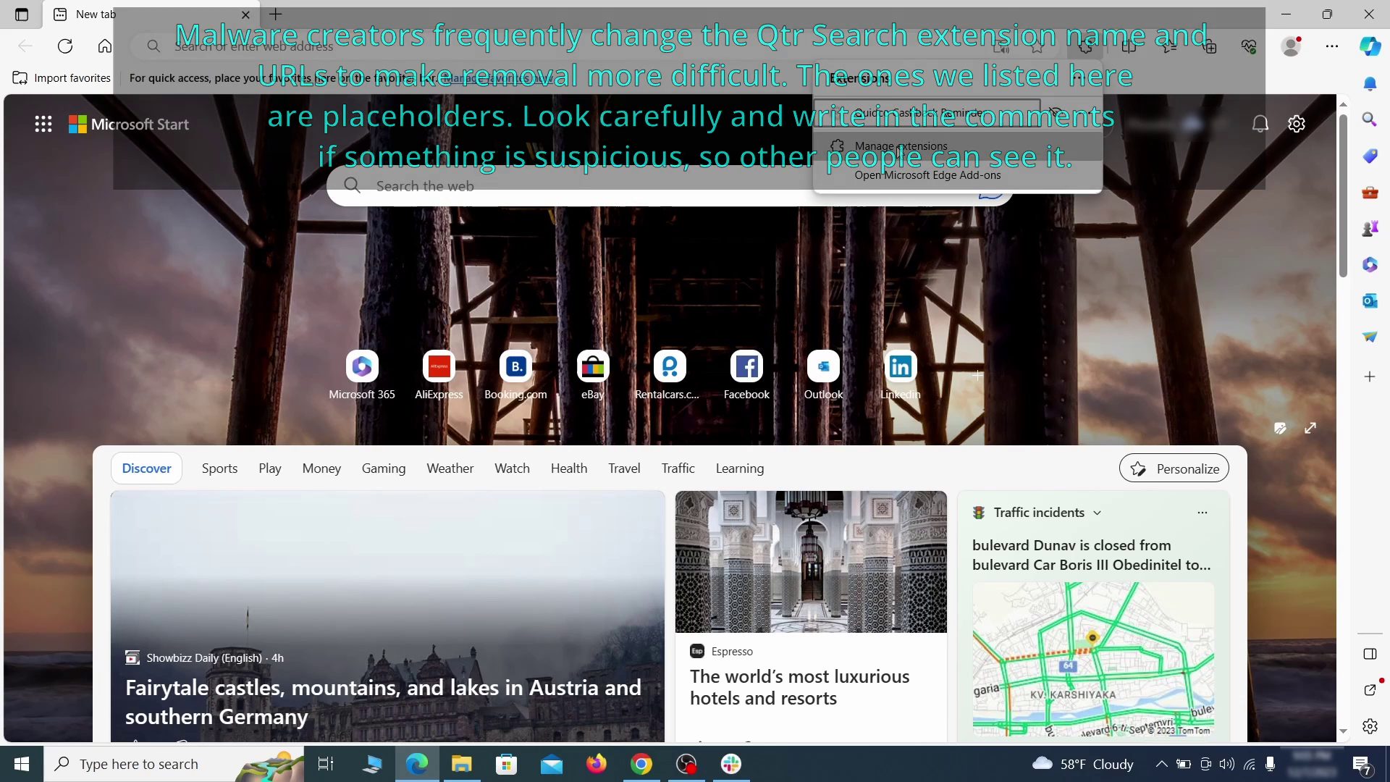
click(900, 148)
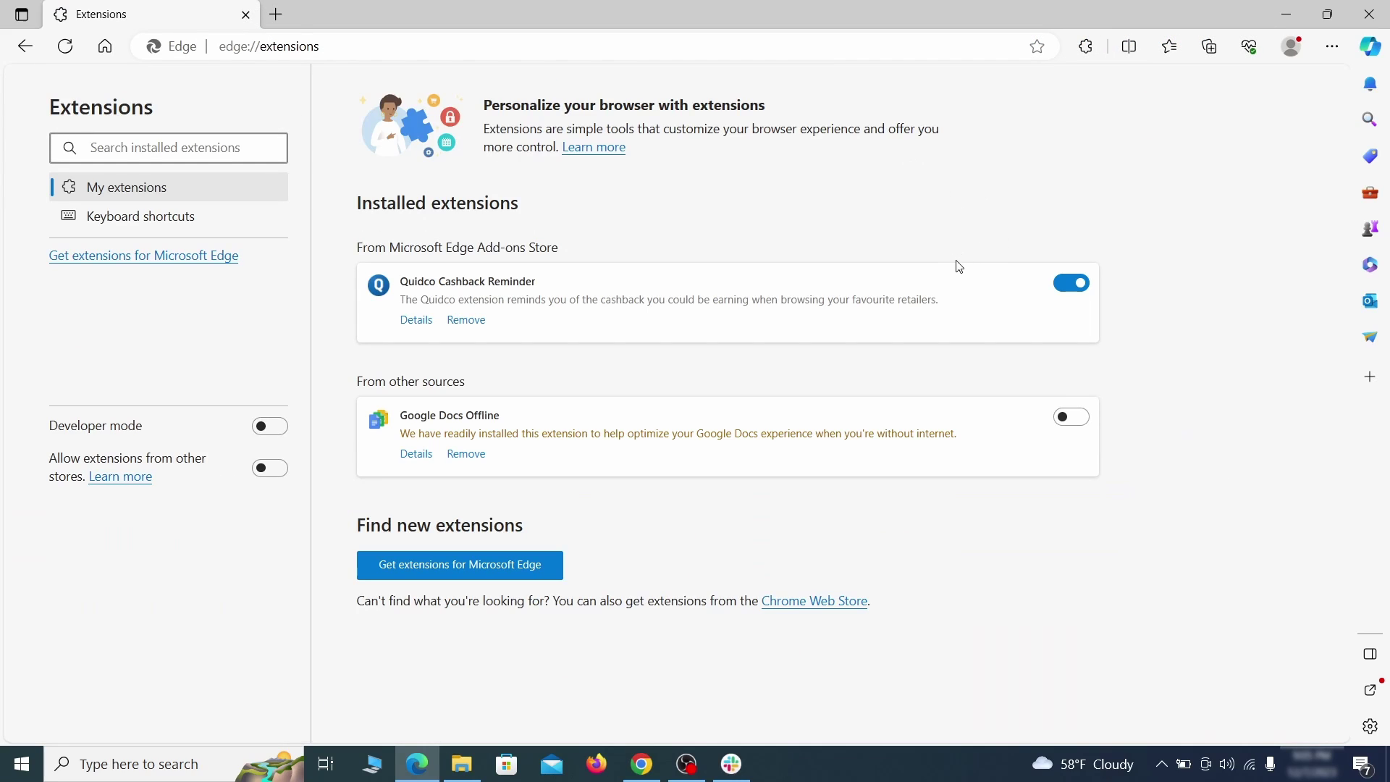
click(1073, 288)
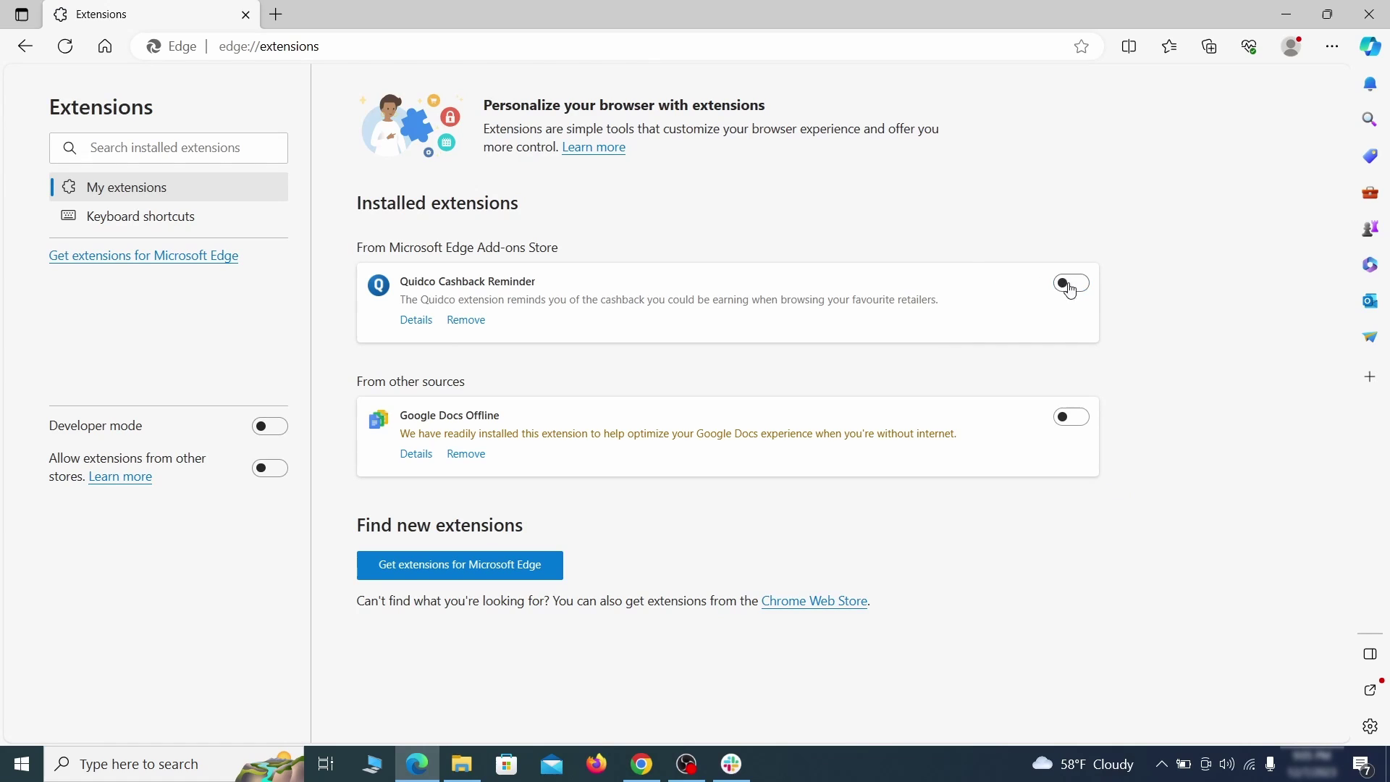
click(465, 322)
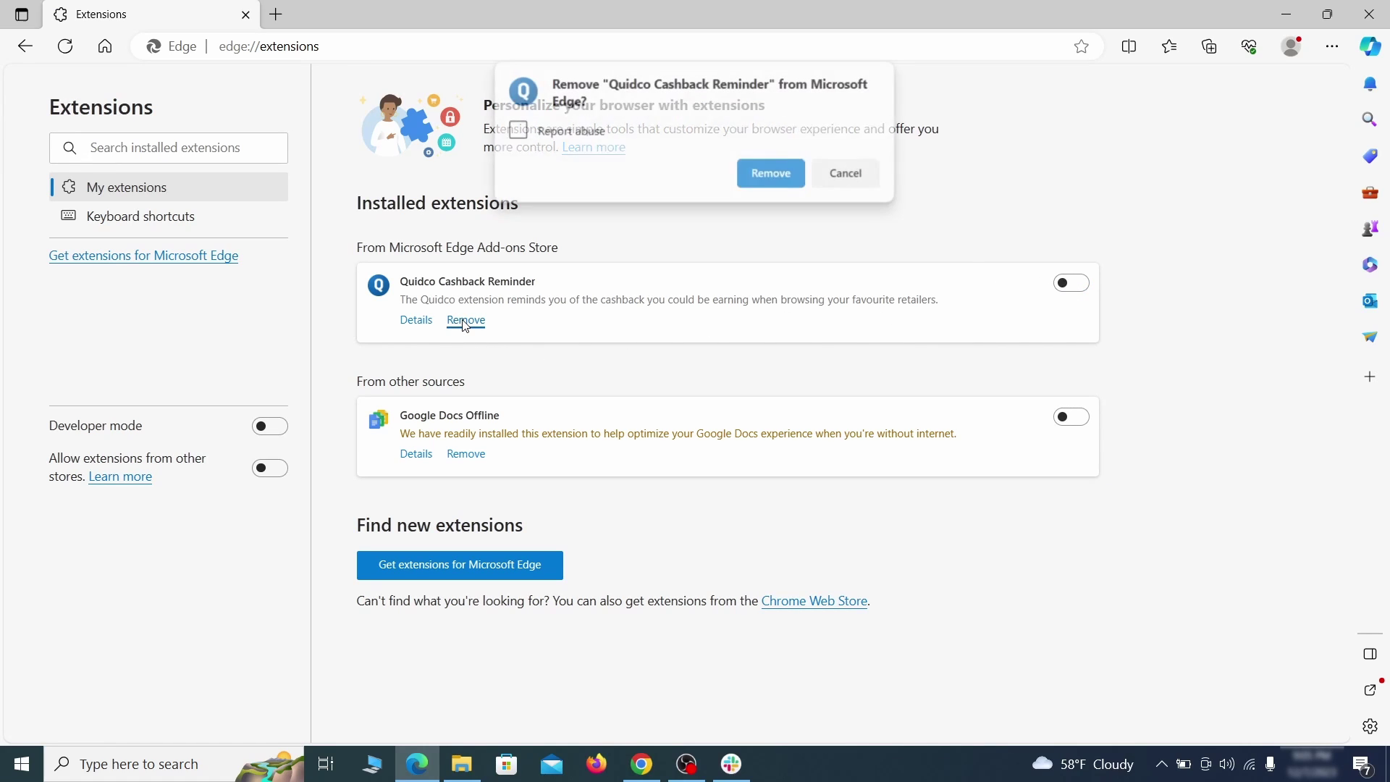
click(772, 174)
key(ctrl+t)
Step: Clear Edge's last-hour browsing data, including cookies, cached files and site permissions
click(1332, 47)
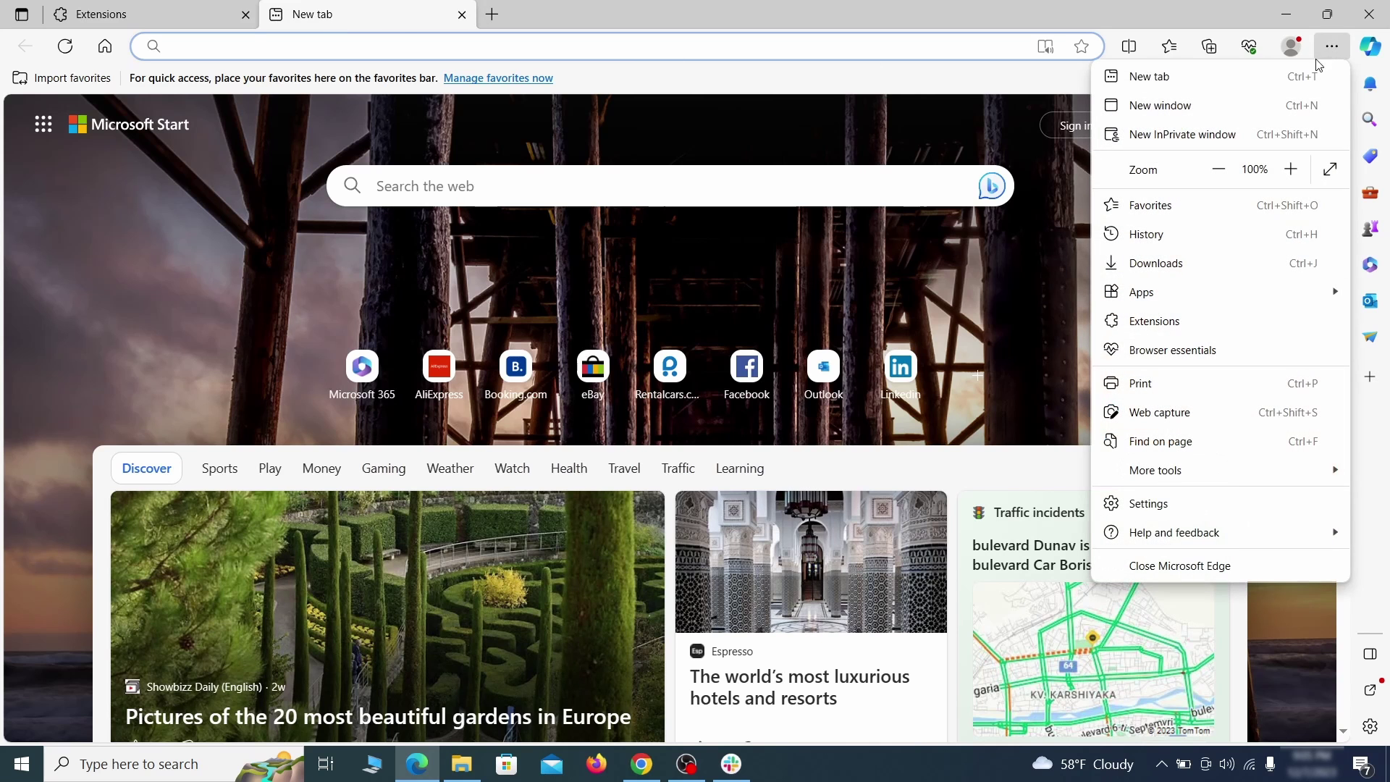
click(1154, 503)
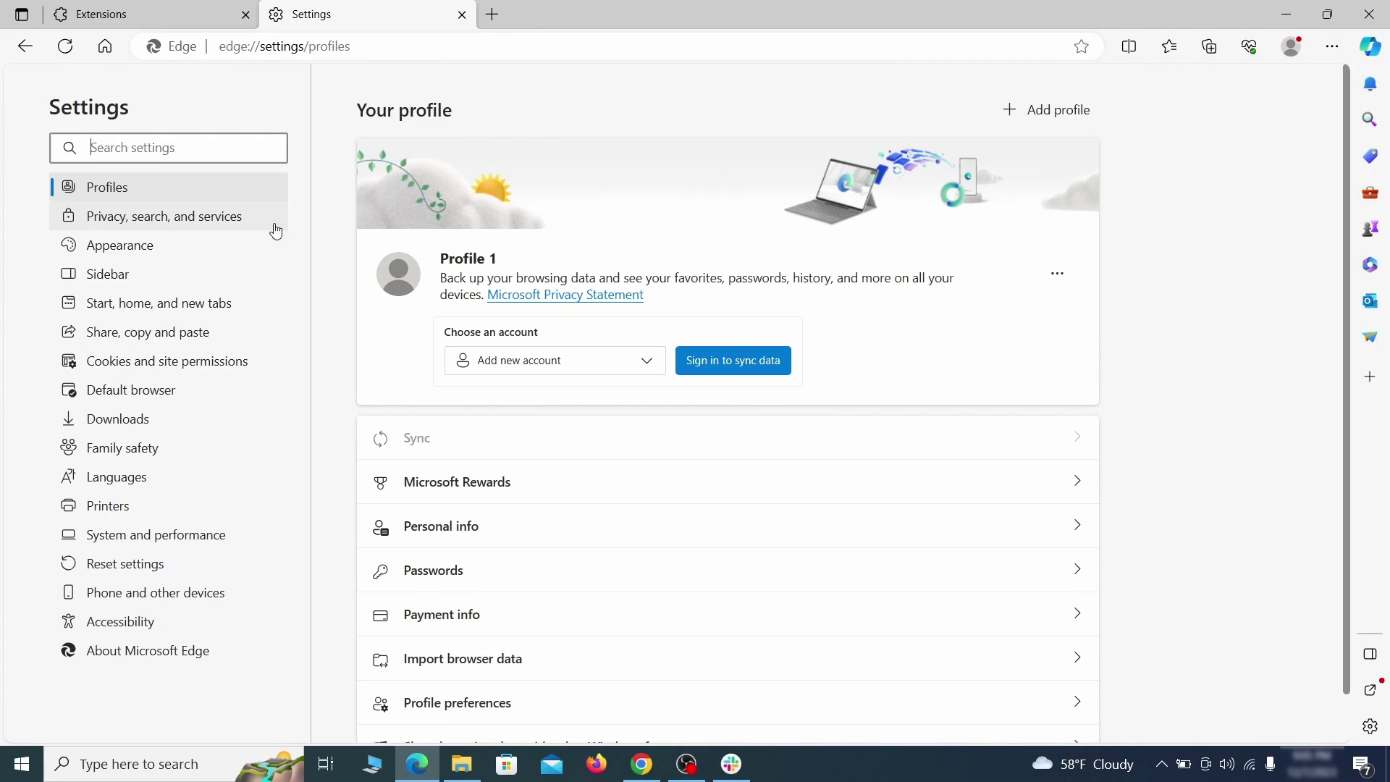
click(234, 217)
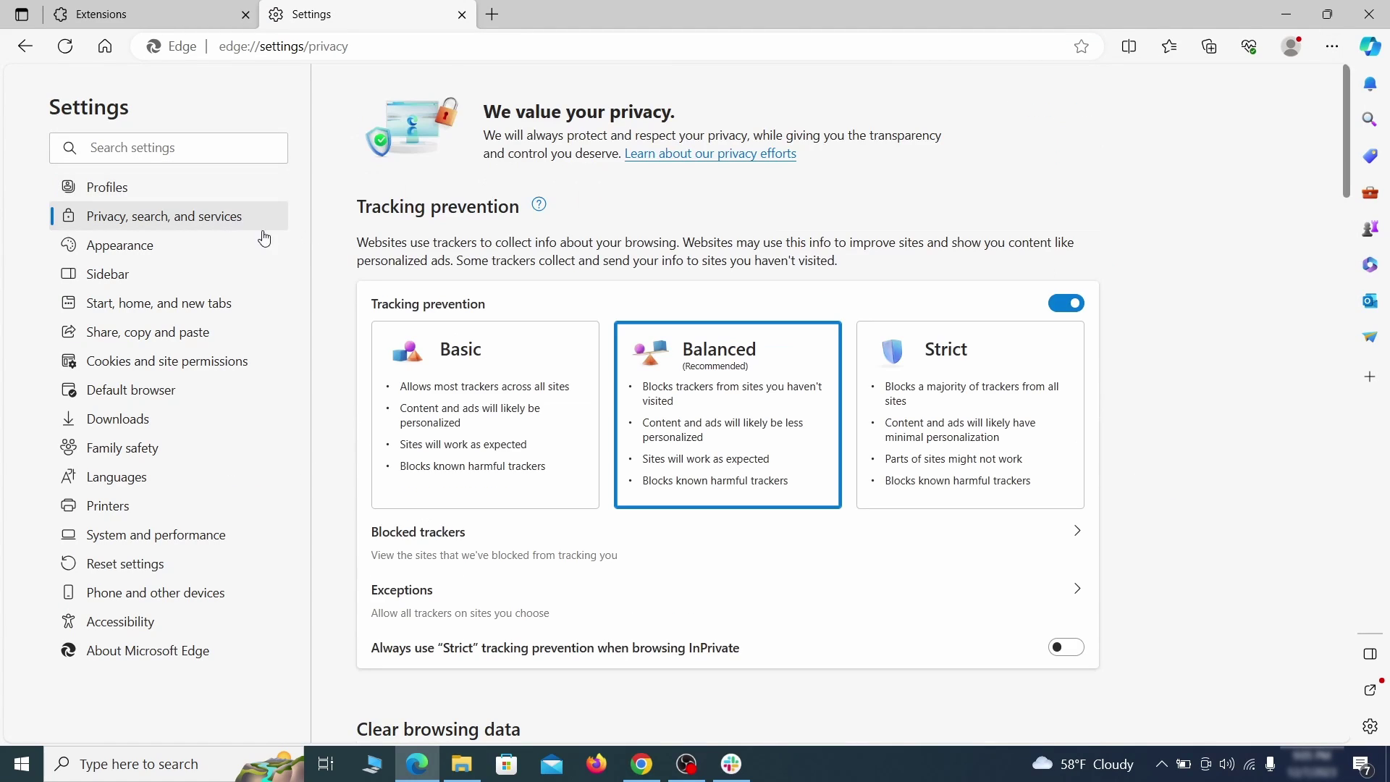
scroll(756, 445, down, 1)
scroll(755, 445, down, 3)
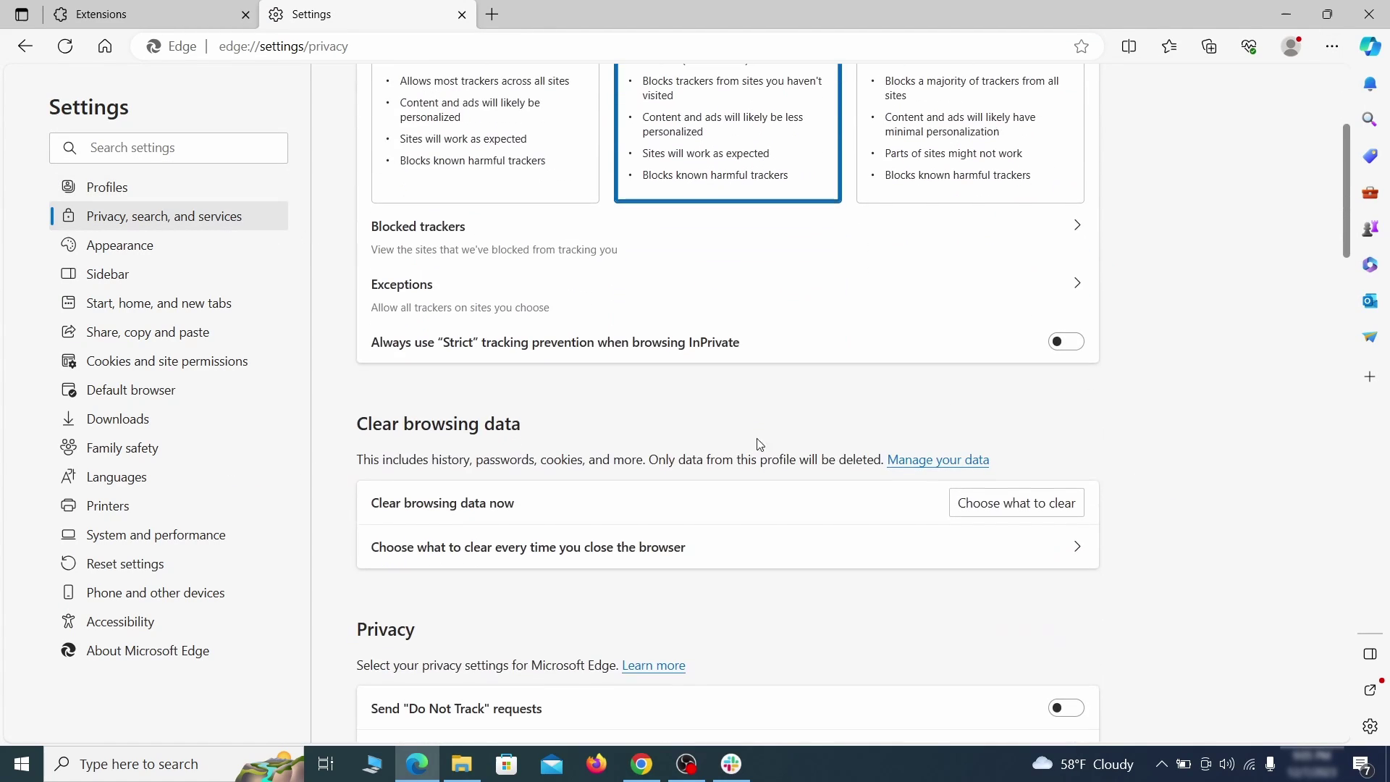
click(1041, 503)
scroll(575, 413, down, 5)
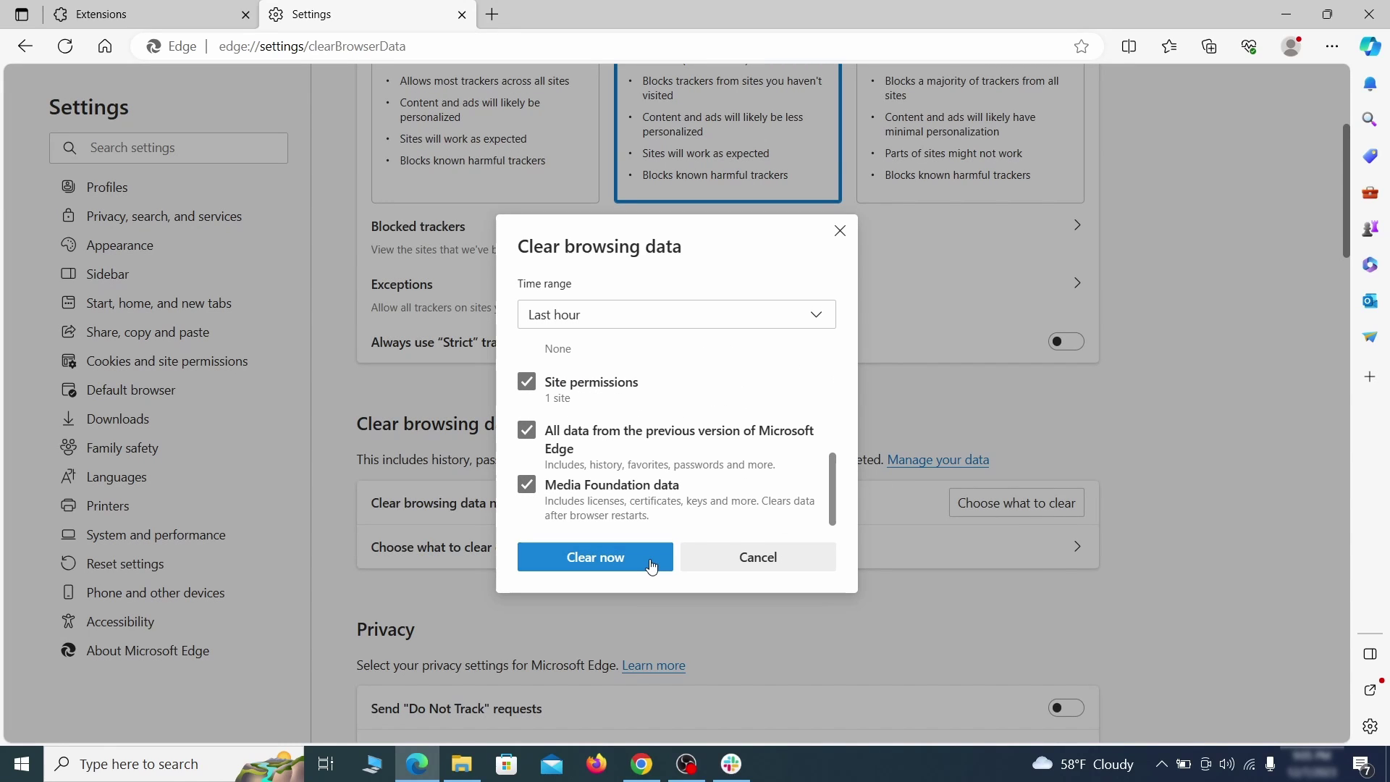
scroll(898, 411, down, 15)
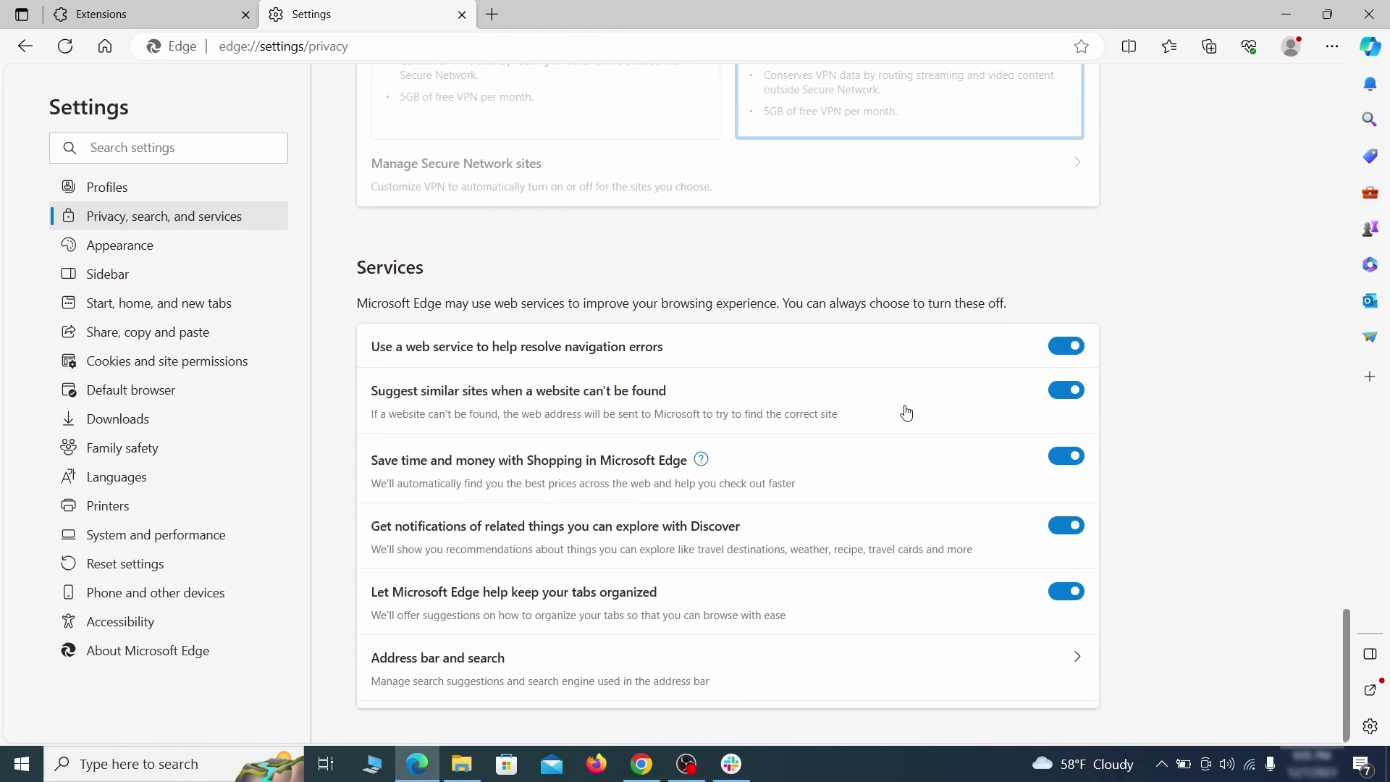
Step: Make Google Edge's default address-bar search engine instead of Yahoo!
click(794, 685)
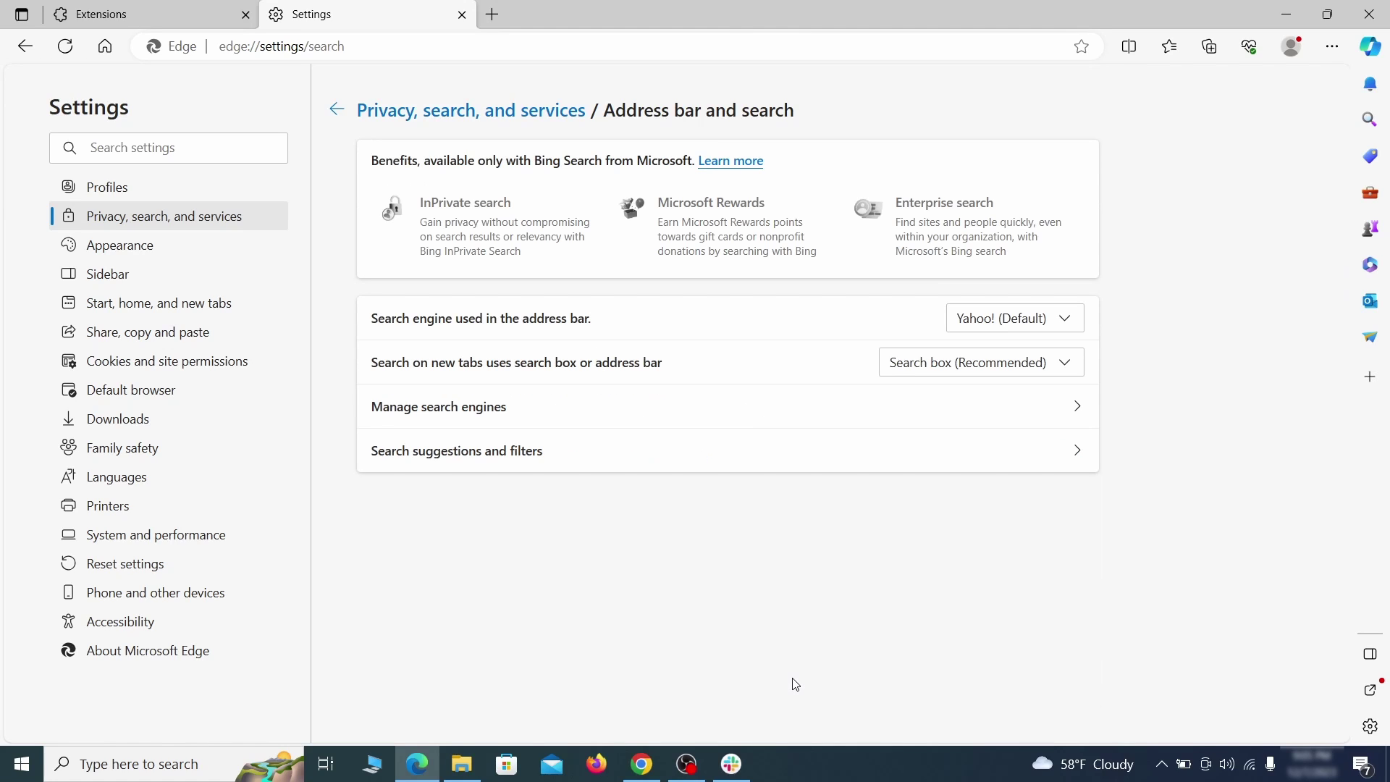
click(1072, 323)
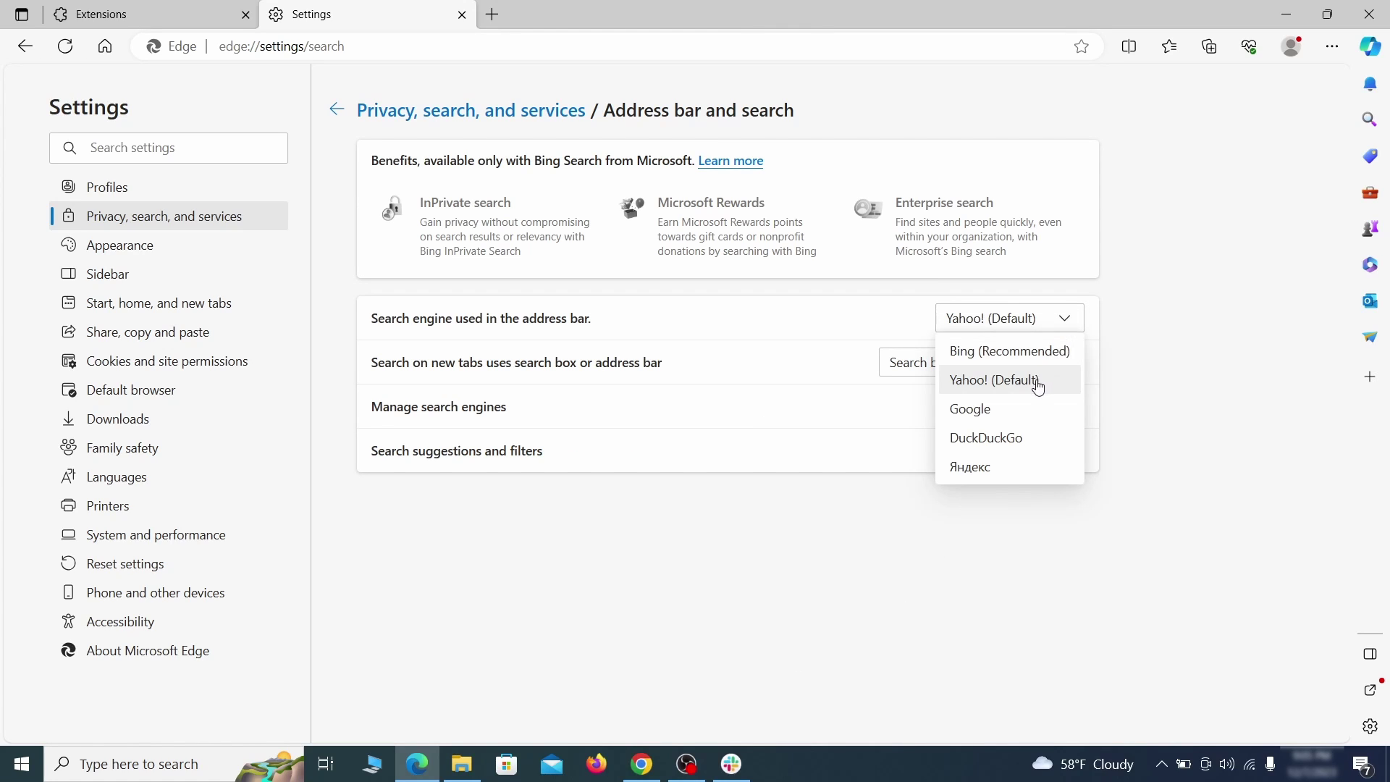
click(1030, 407)
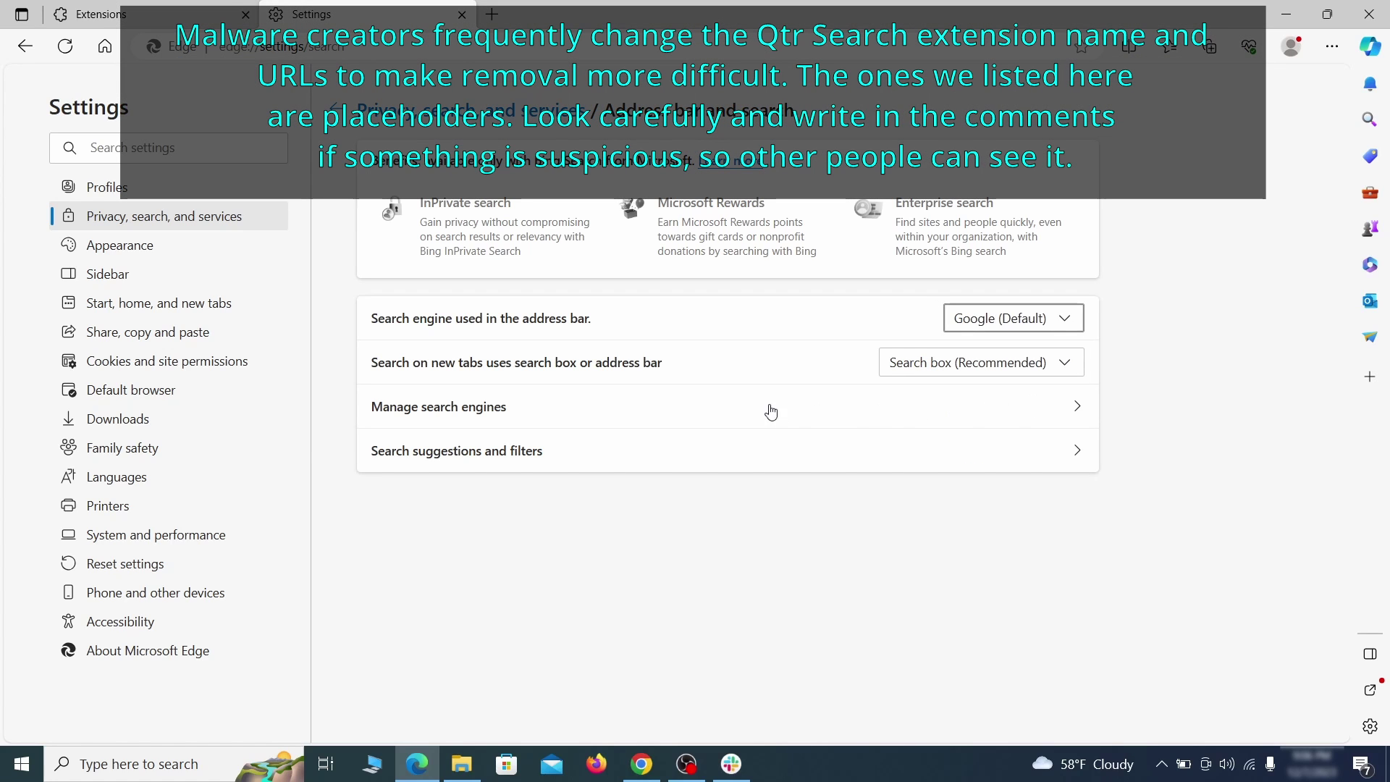
Step: Remove ExampleRougeURL.com from Edge's managed search engines list
click(536, 415)
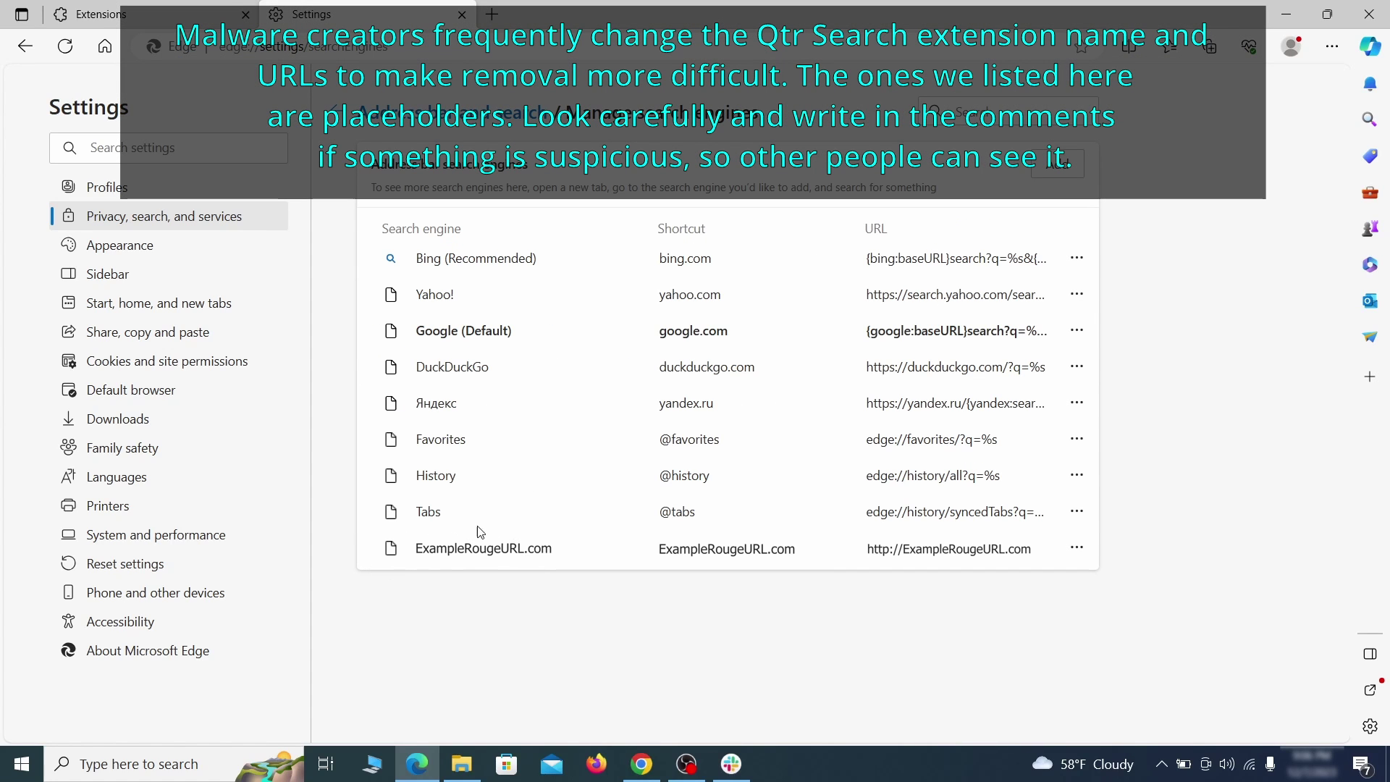
click(1076, 548)
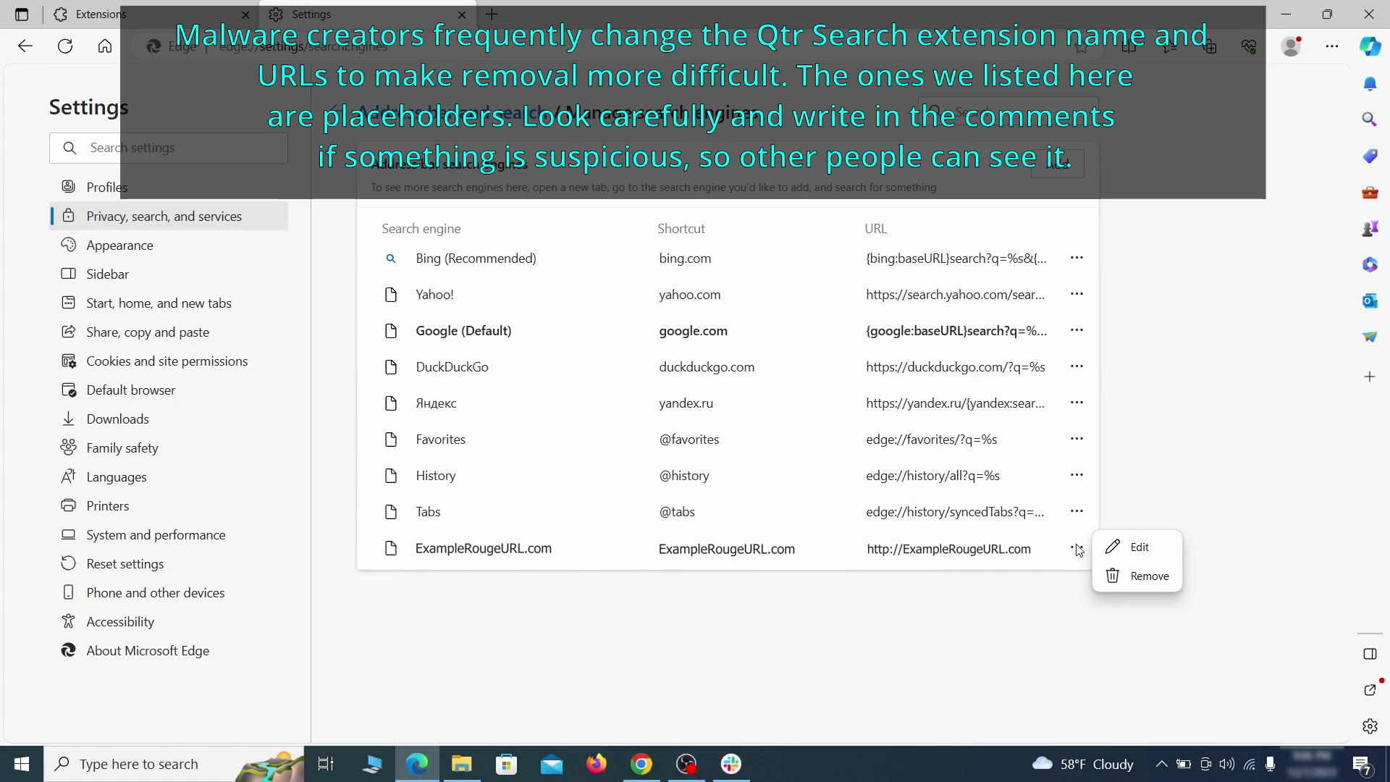
click(1151, 576)
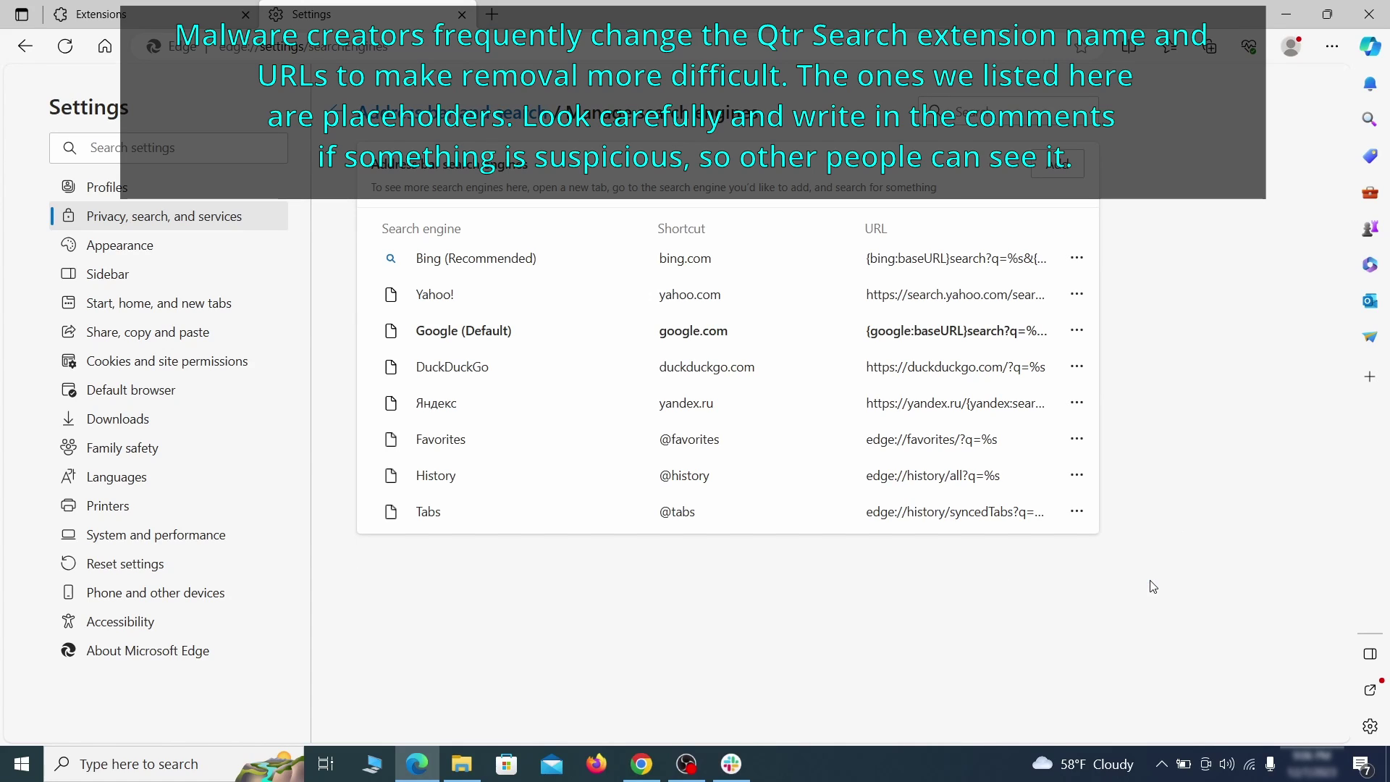
Step: Delete the ExampleRougeURL.com page from Edge's startup pages
click(175, 304)
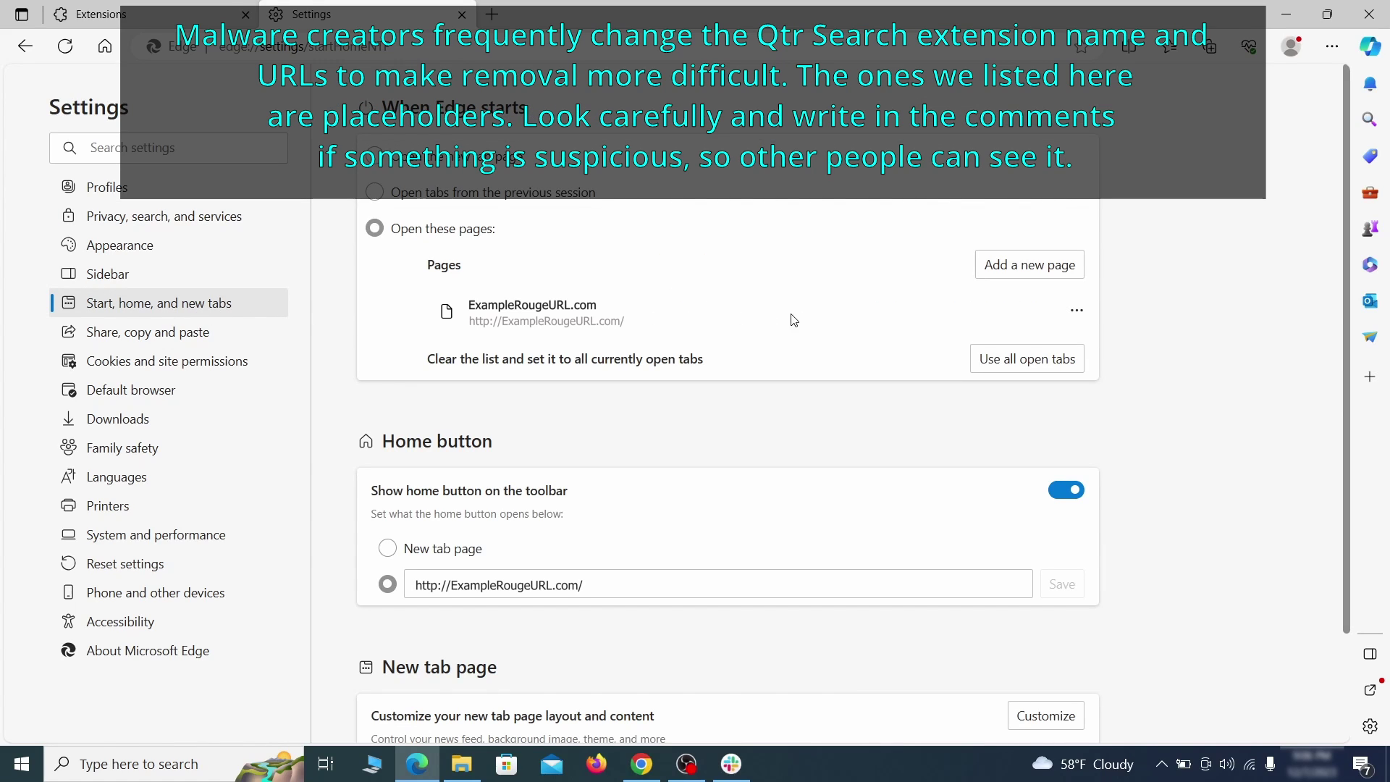
click(1076, 314)
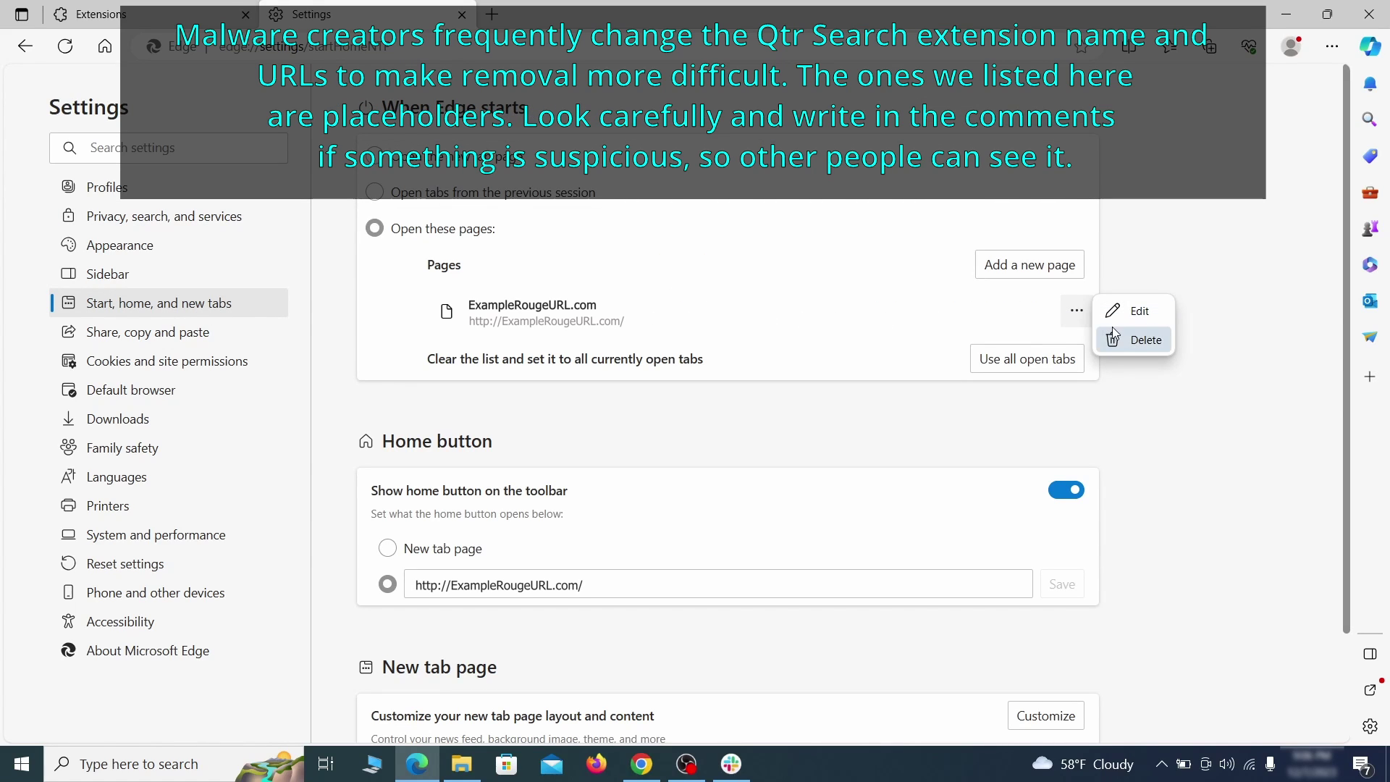
click(1139, 340)
Step: Clear the home button's ExampleRougeURL.com address and make it open the new tab page
click(614, 519)
key(ctrl+a)
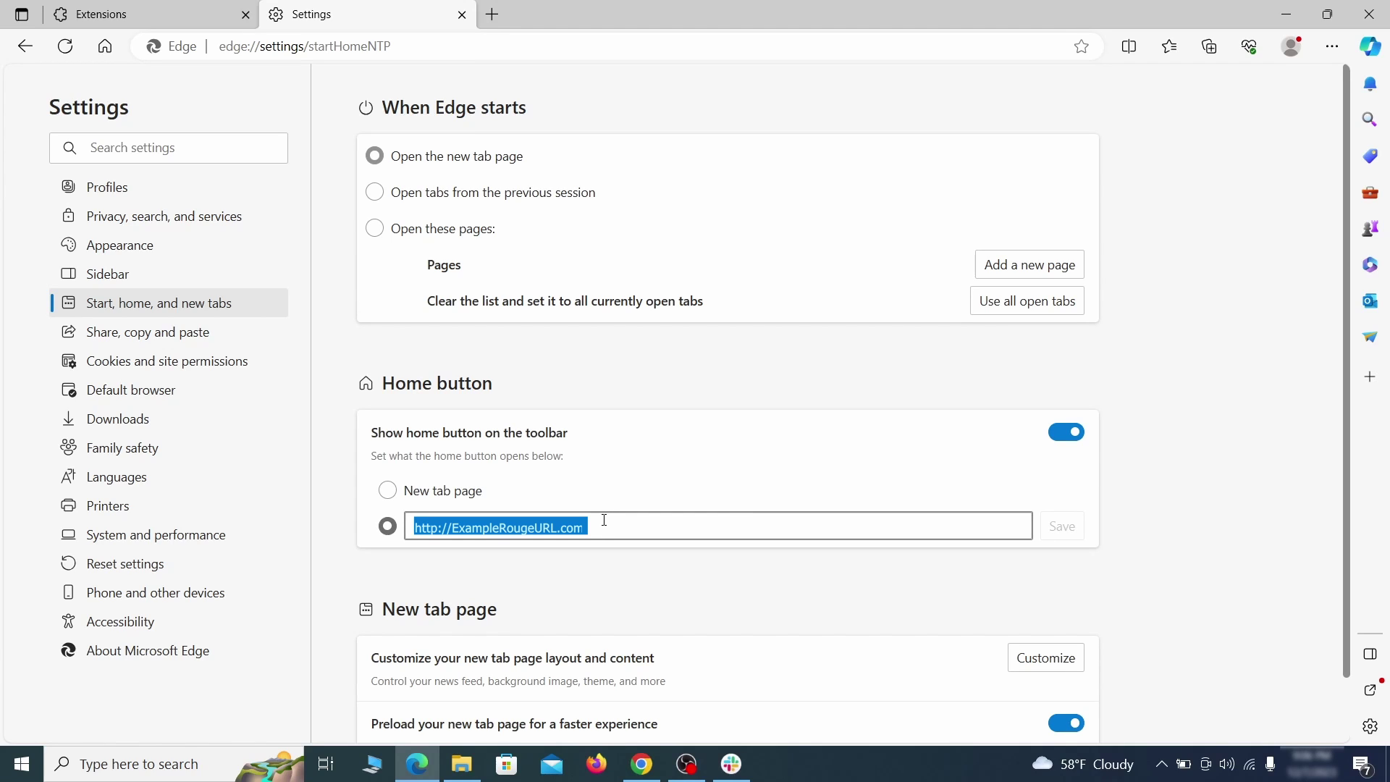
key(BackSpace)
click(388, 492)
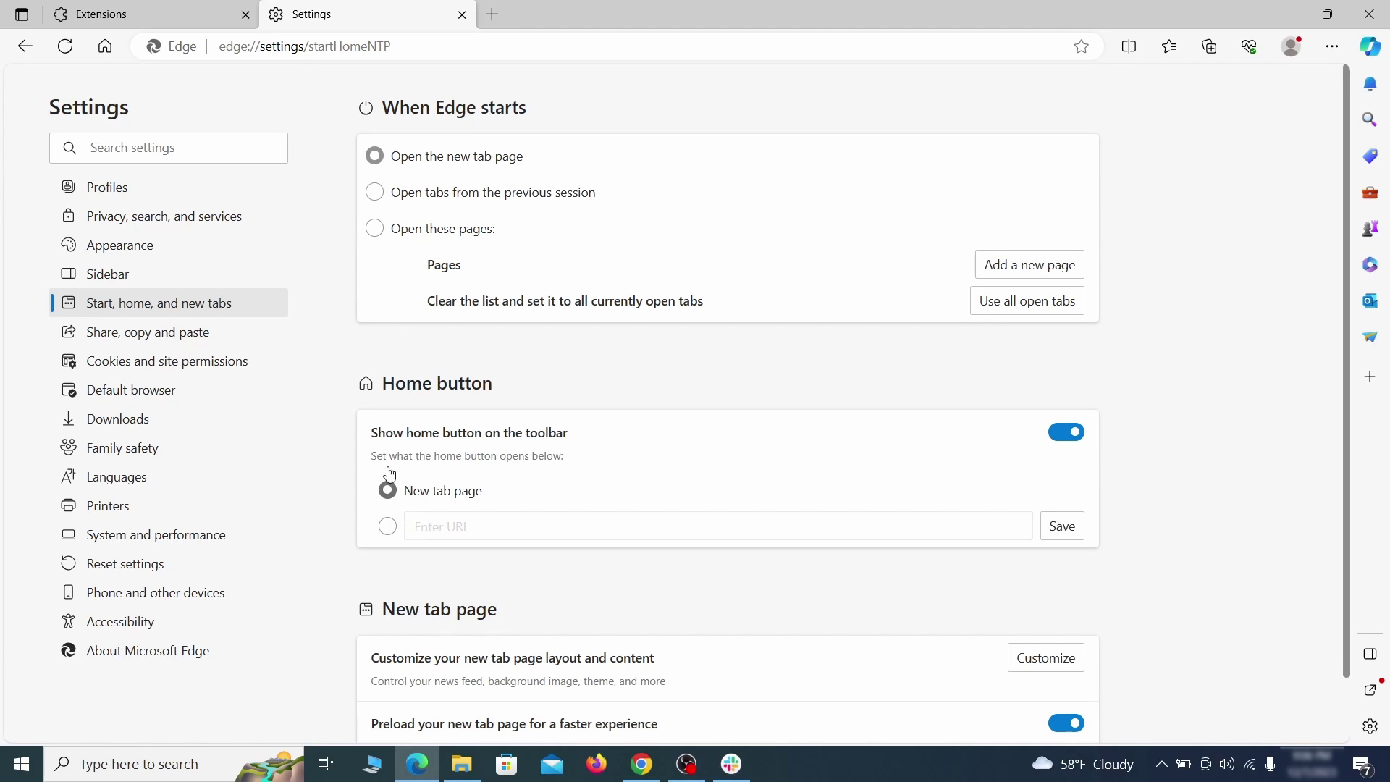
Step: Set Edge to reopen previous tabs at startup, then open ExampleRougeURL.com's notification permission options
click(375, 192)
click(255, 363)
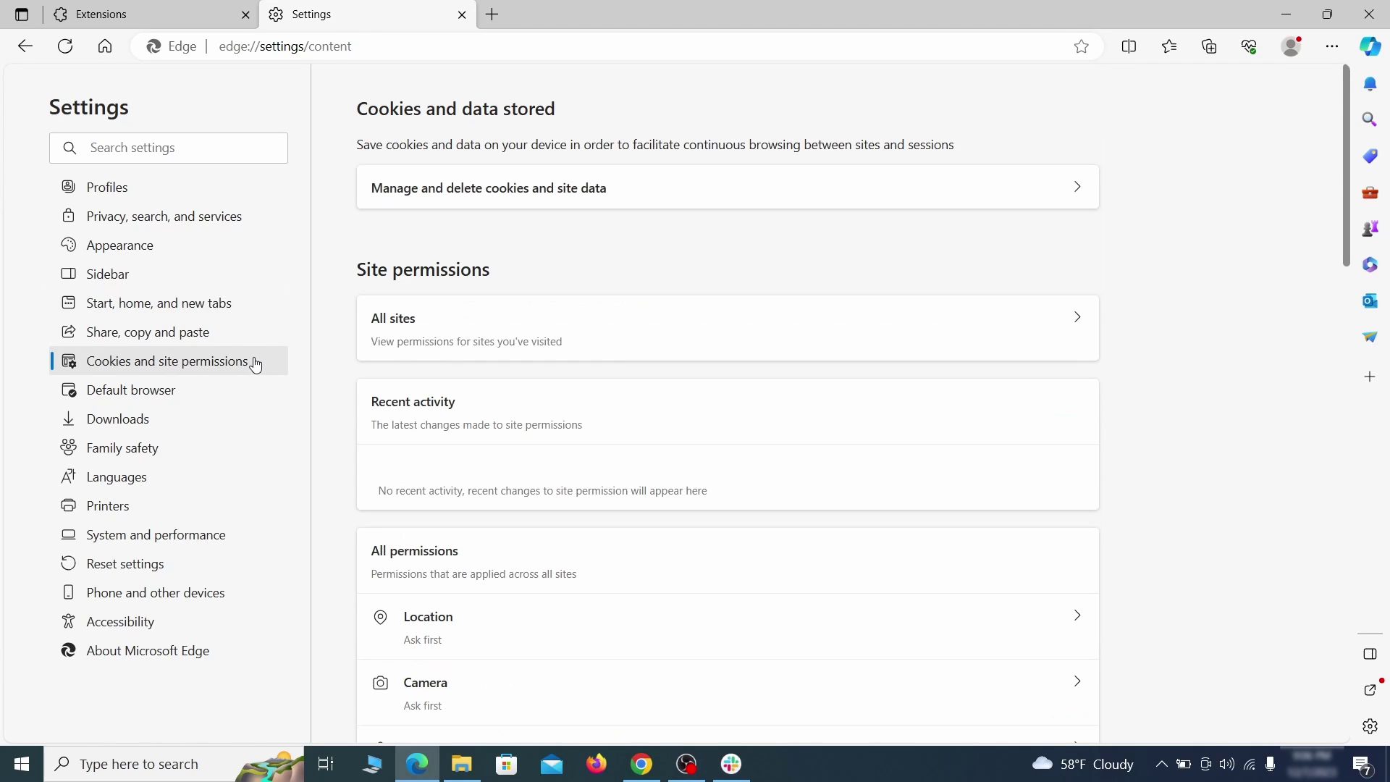
scroll(669, 376, down, 5)
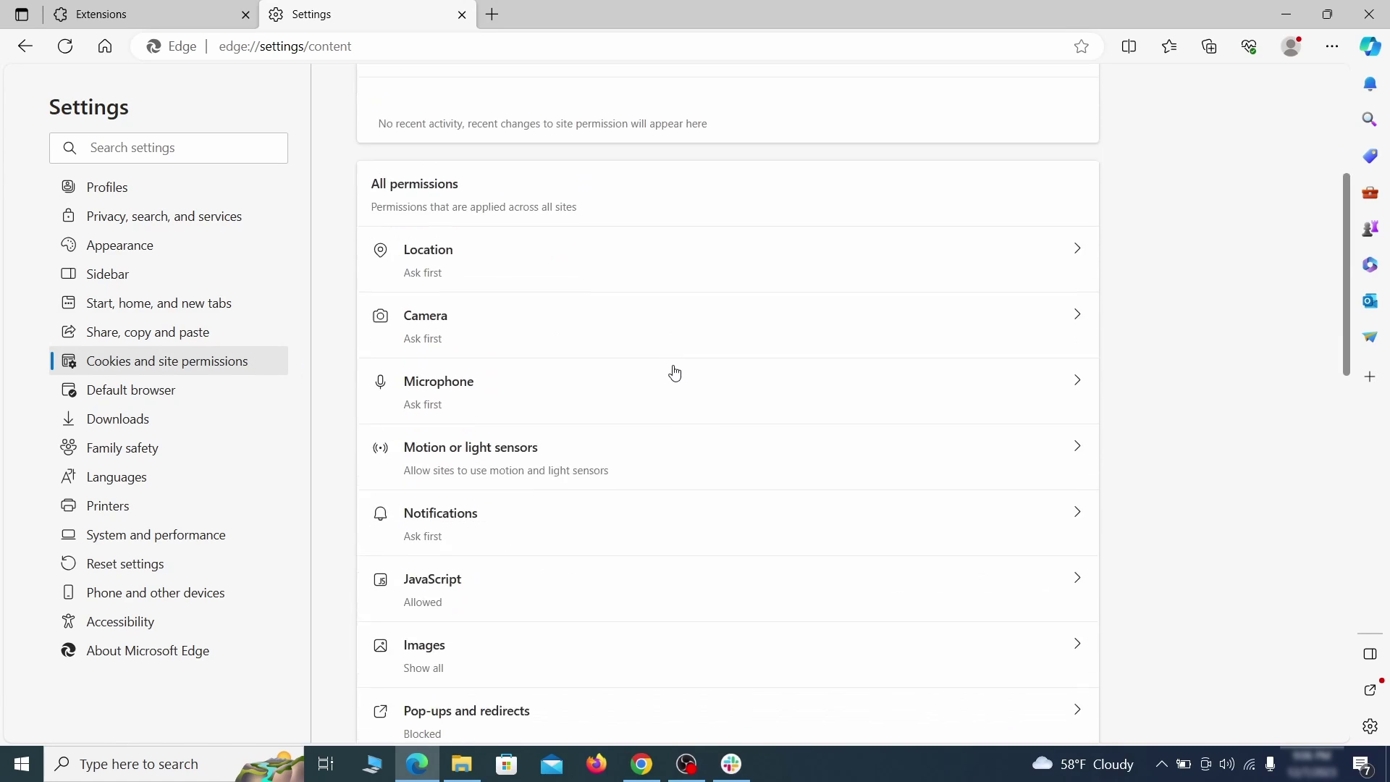
scroll(672, 377, down, 1)
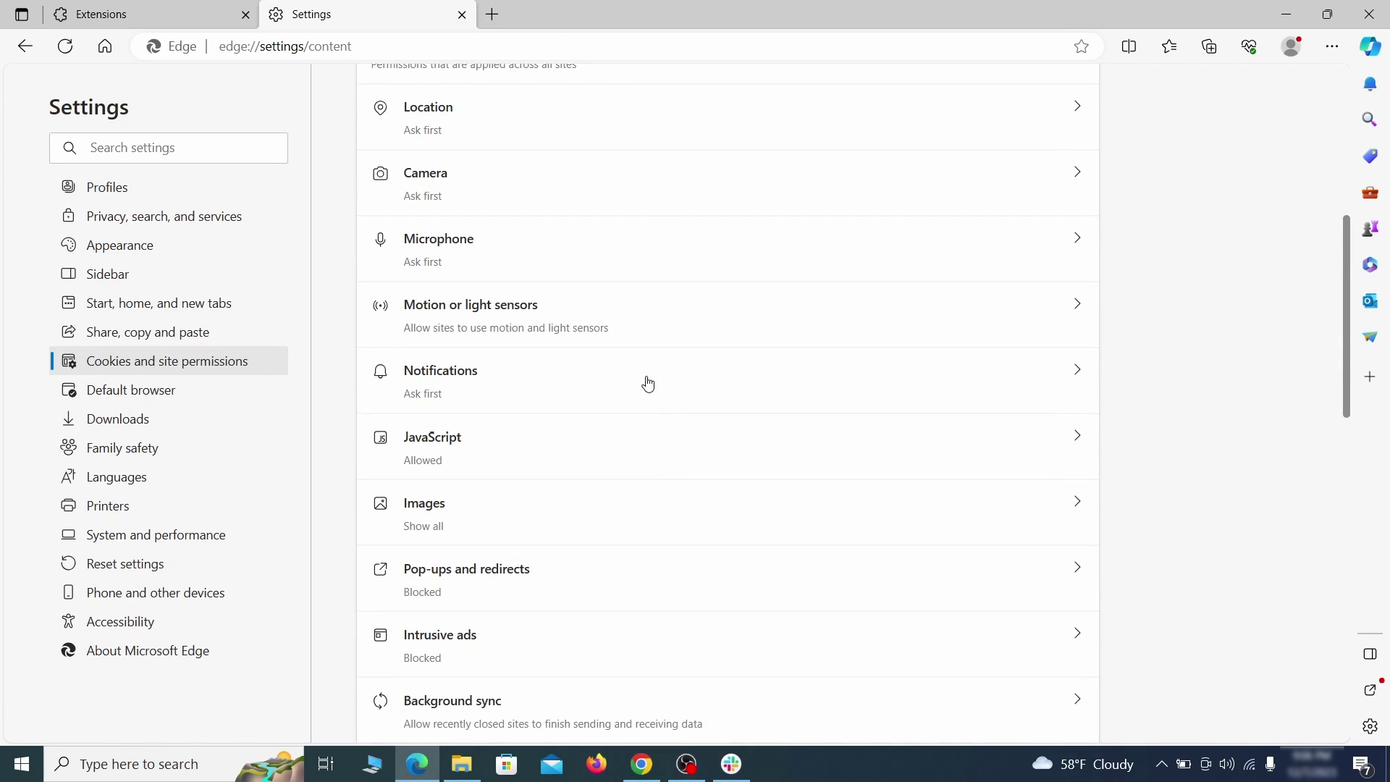
click(648, 384)
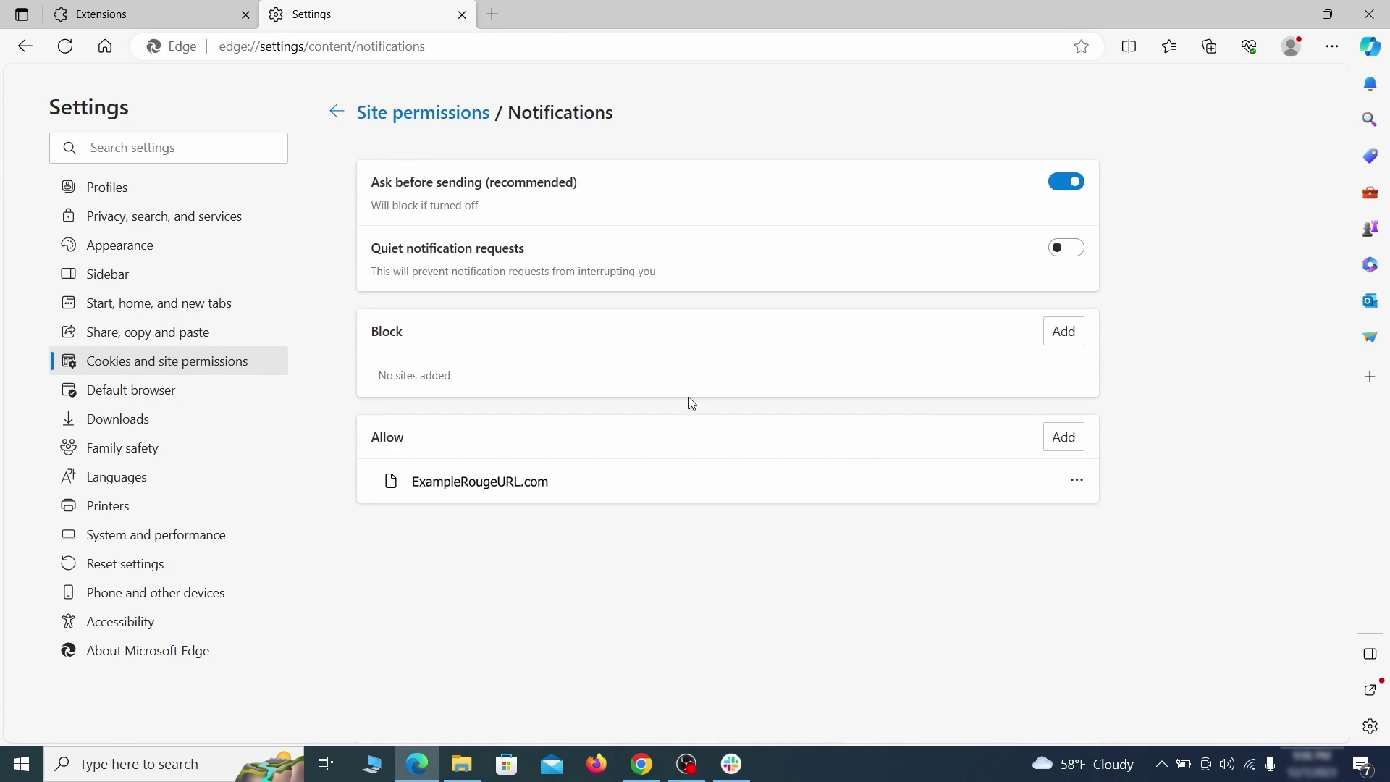
click(1076, 480)
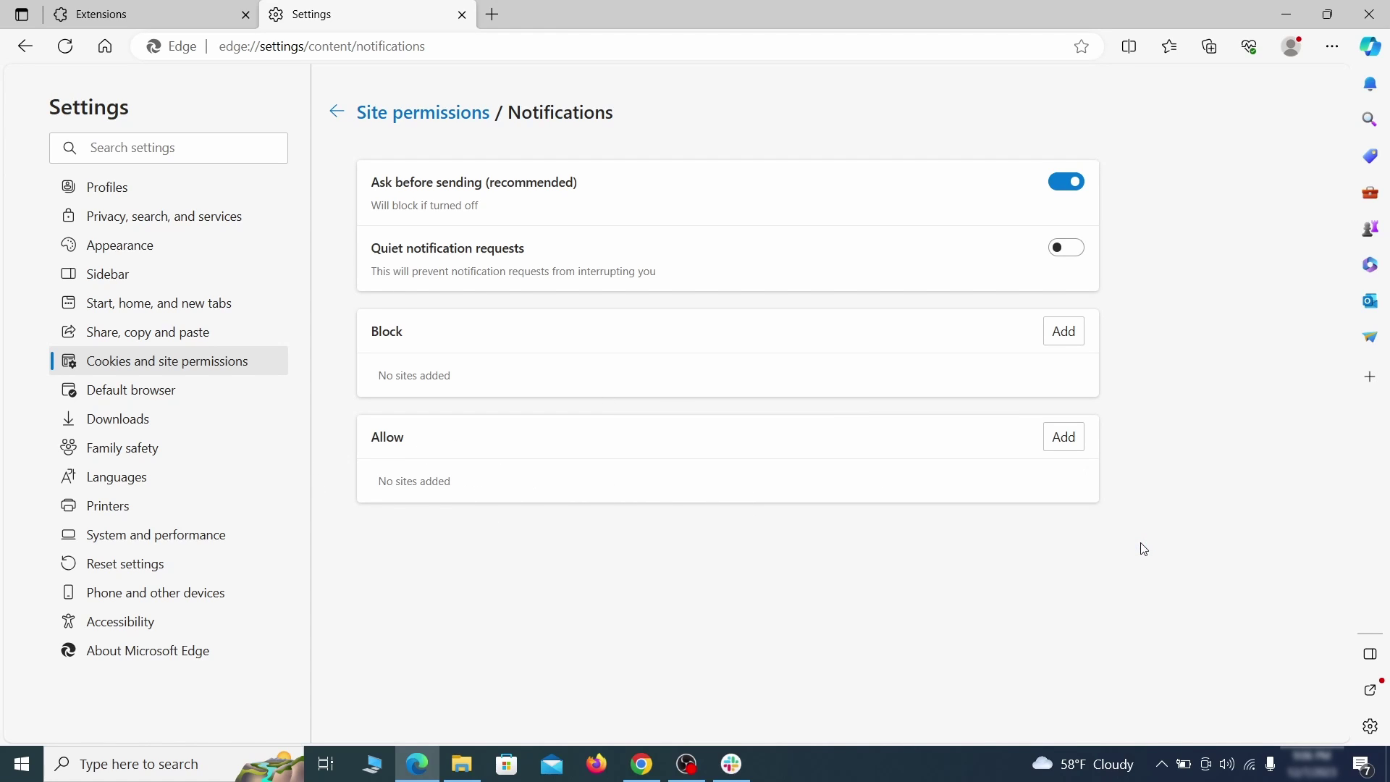